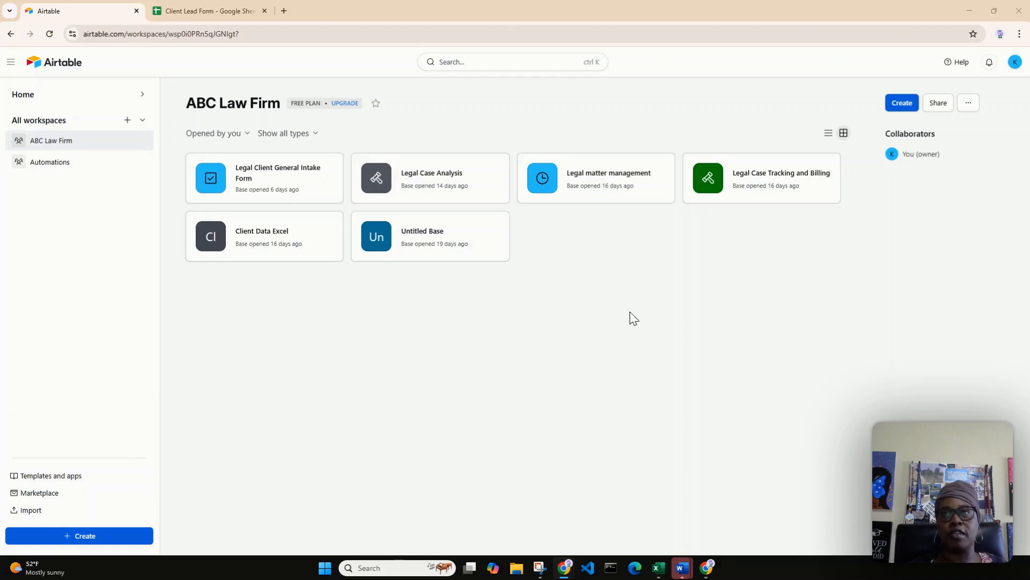
# Create a blank base from scratch in the ABC Law Firm workspace and dismiss the getting-started suggestions.
pyautogui.click(903, 103)
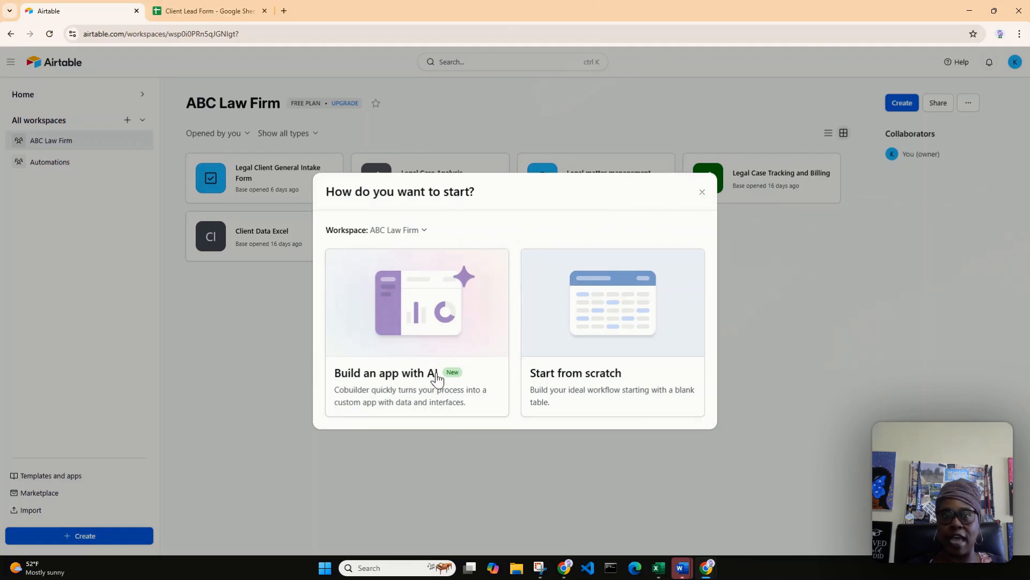
pyautogui.click(608, 322)
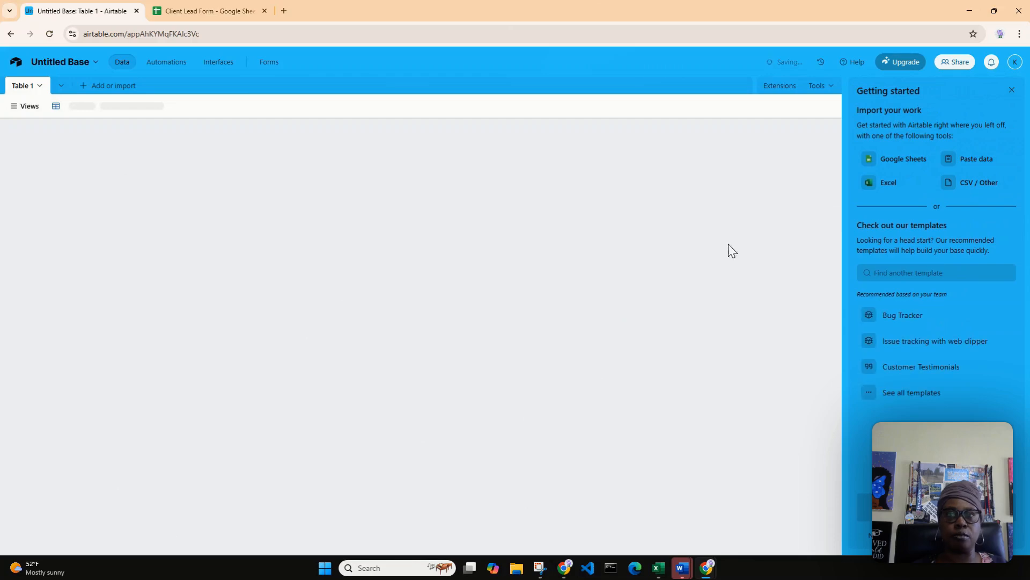
pyautogui.click(1012, 90)
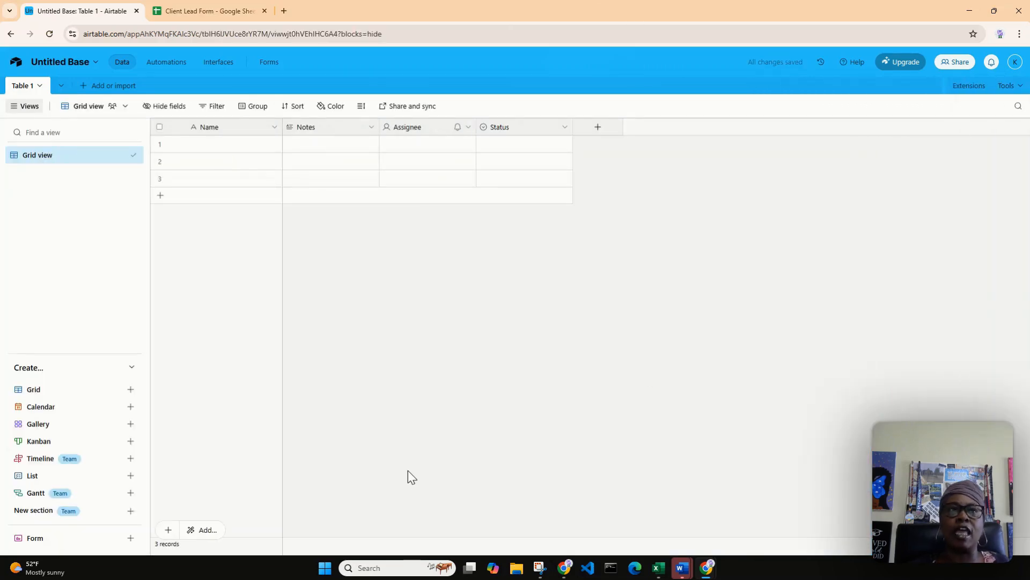
# Switch to the Client Lead Form spreadsheet in Google Sheets, examine its column headings, and return to the Airtable base.
pyautogui.click(219, 8)
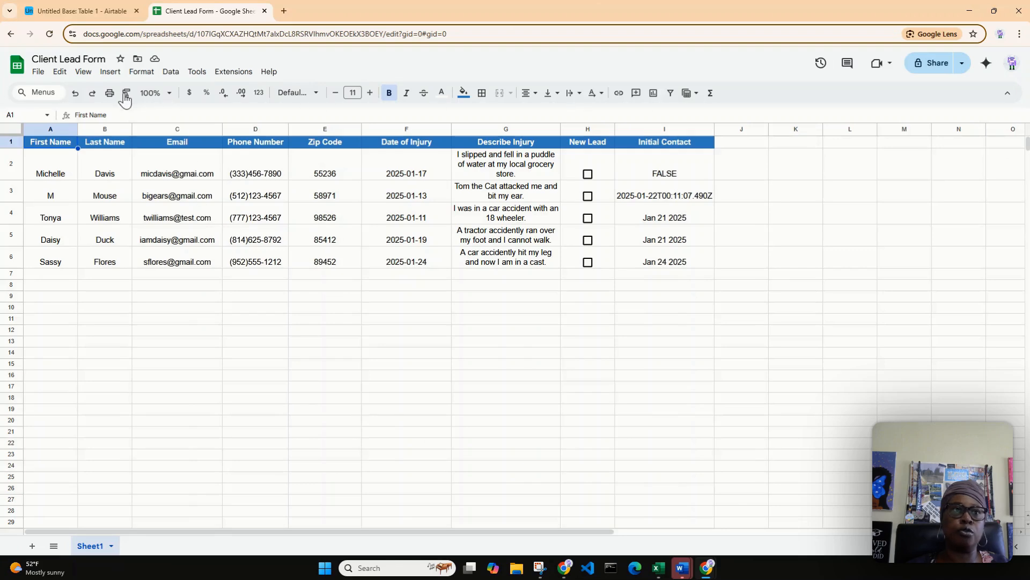
pyautogui.click(65, 13)
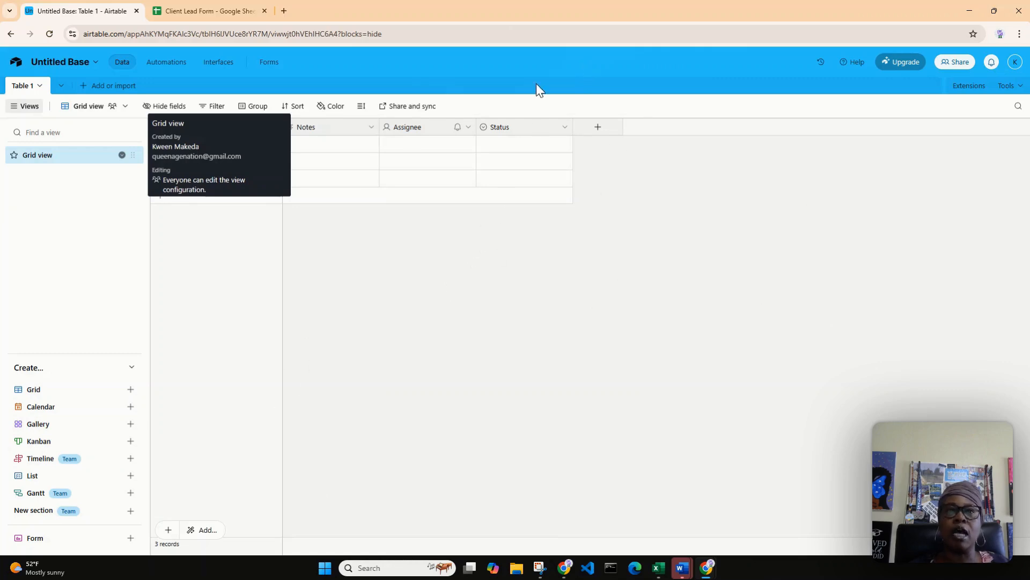
pyautogui.click(183, 21)
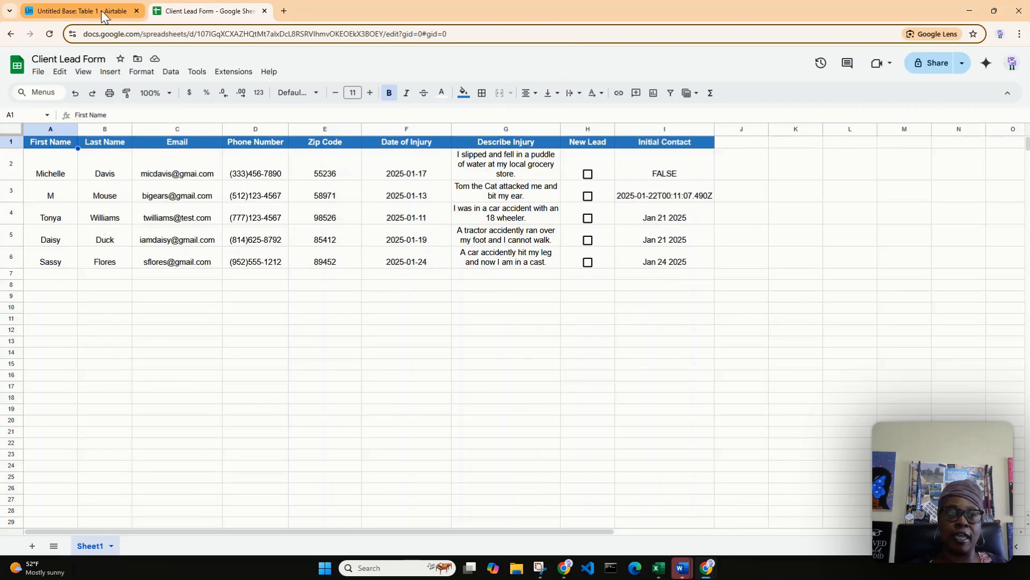
pyautogui.moveTo(104, 16)
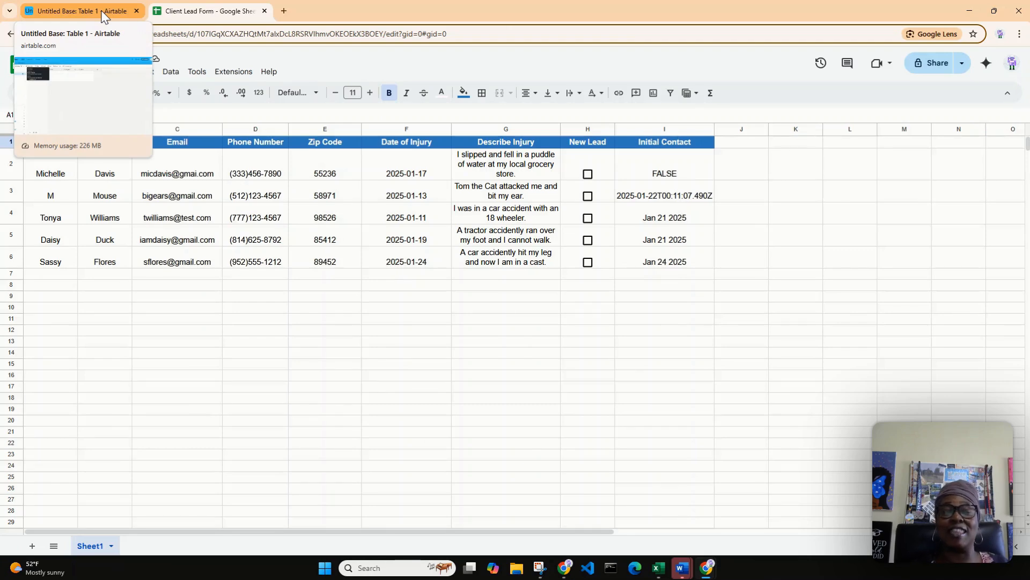
pyautogui.click(103, 15)
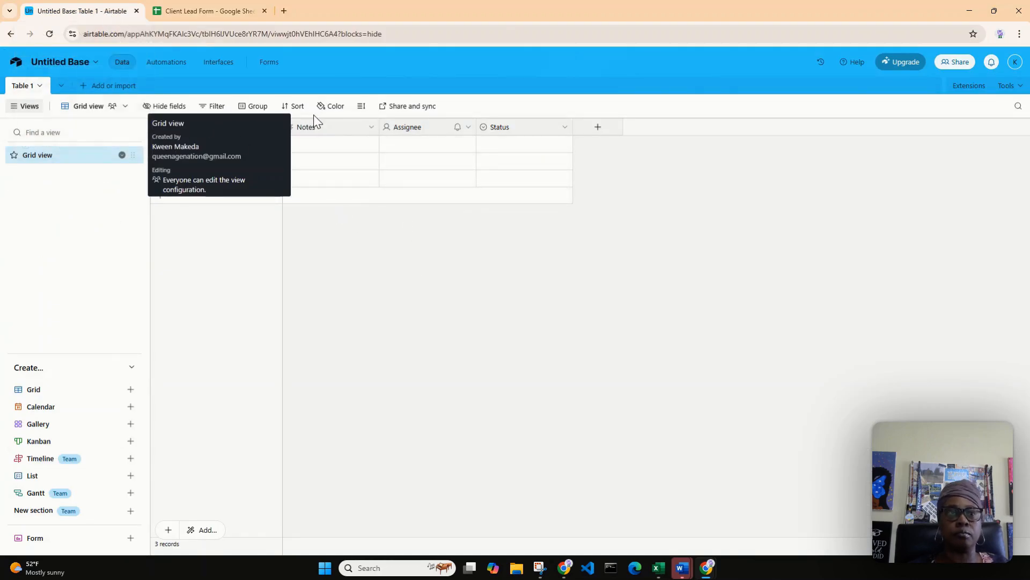
# Add a field named Autonumber with the Autonumber field type to Table 1.
pyautogui.click(598, 130)
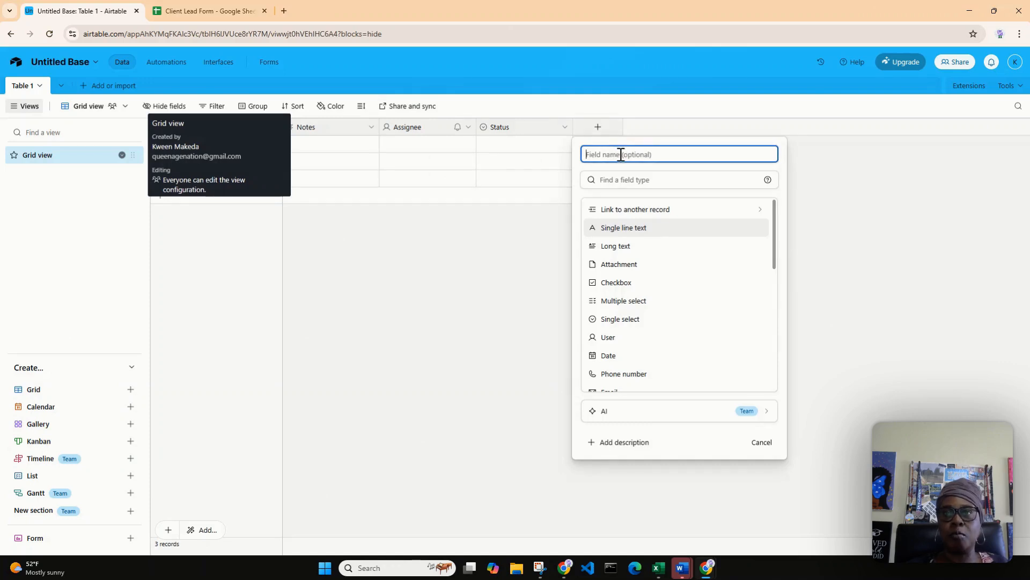
pyautogui.click(622, 182)
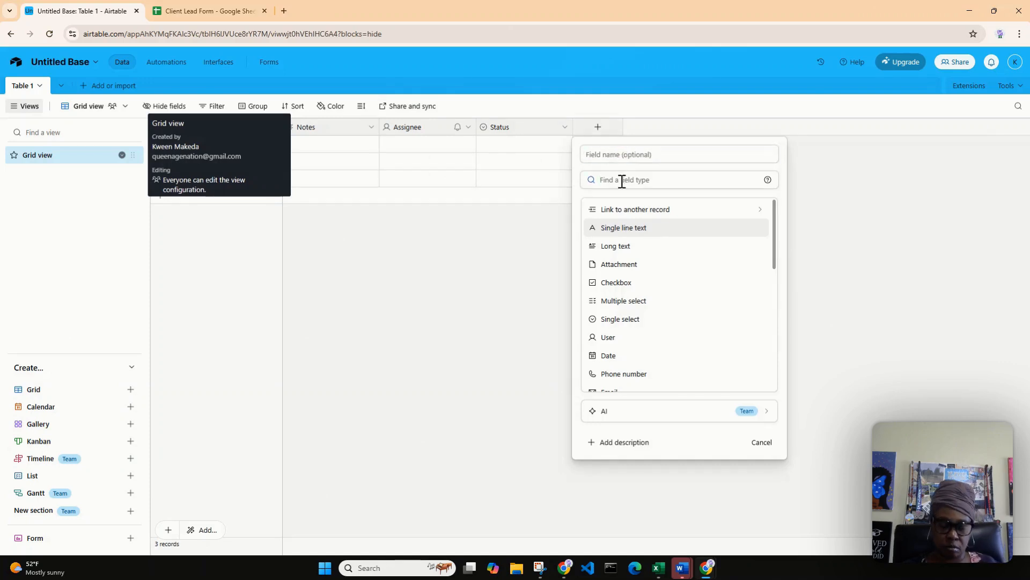
pyautogui.write('auto')
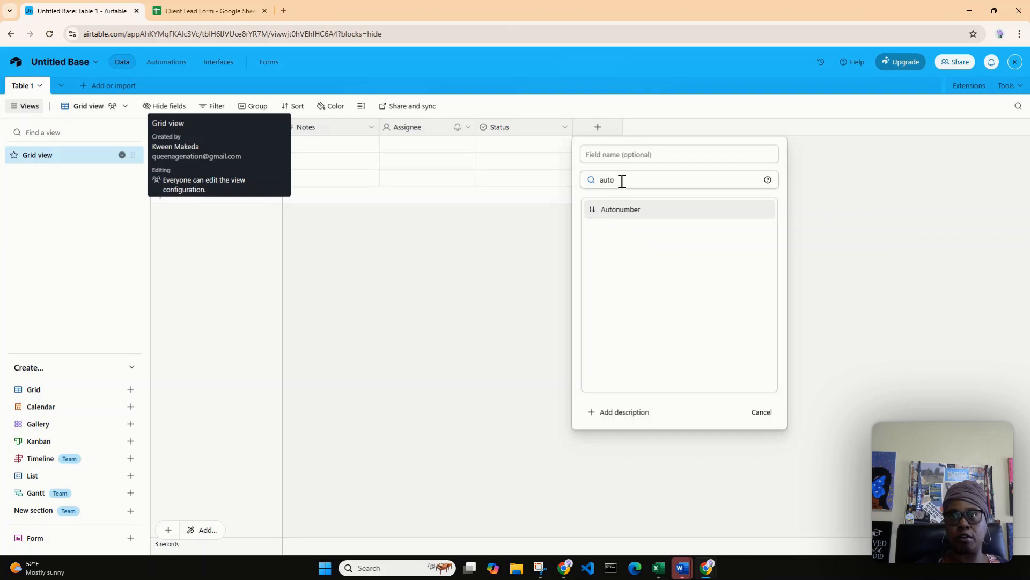
pyautogui.click(628, 211)
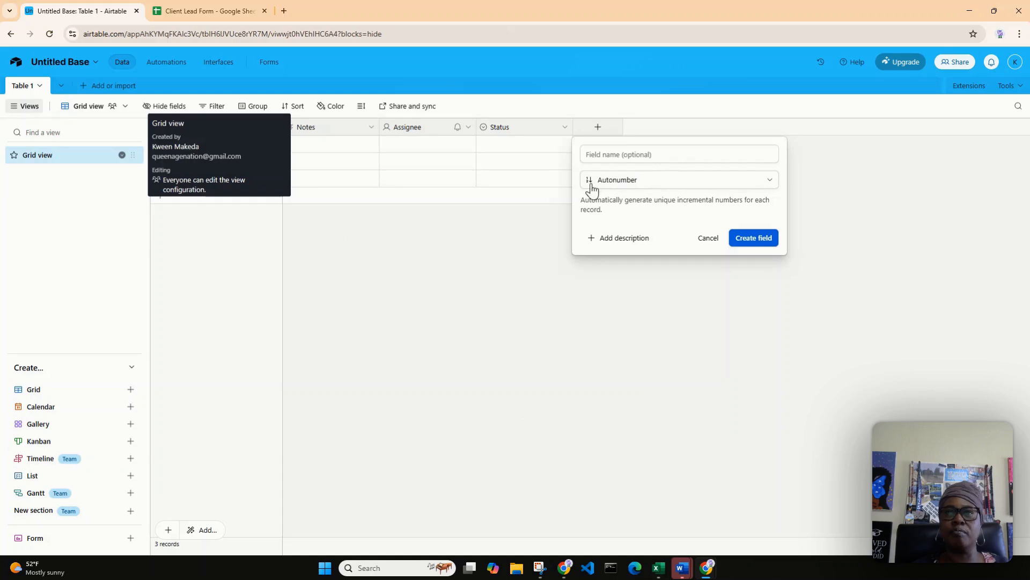
pyautogui.click(620, 153)
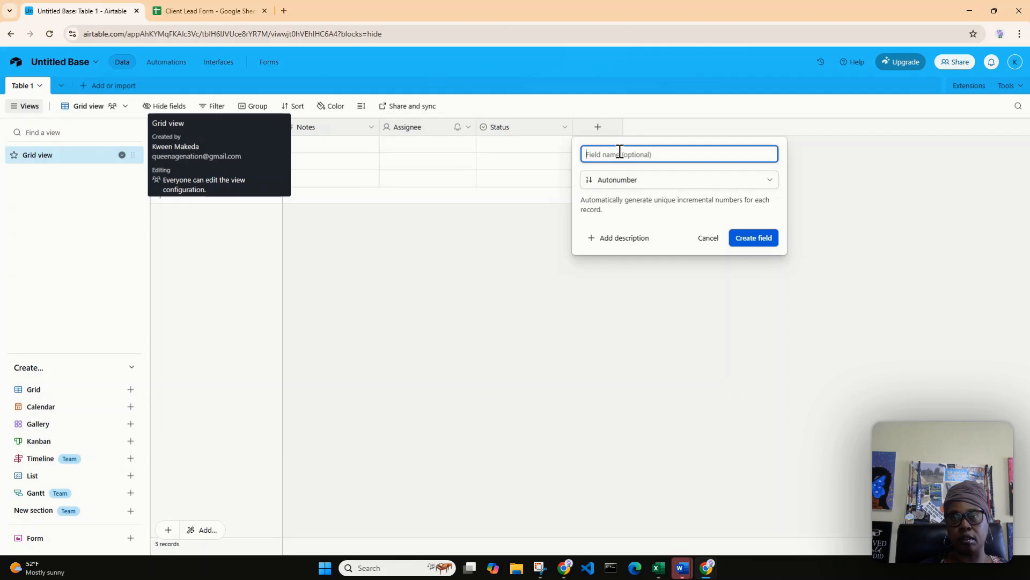
pyautogui.write('Au')
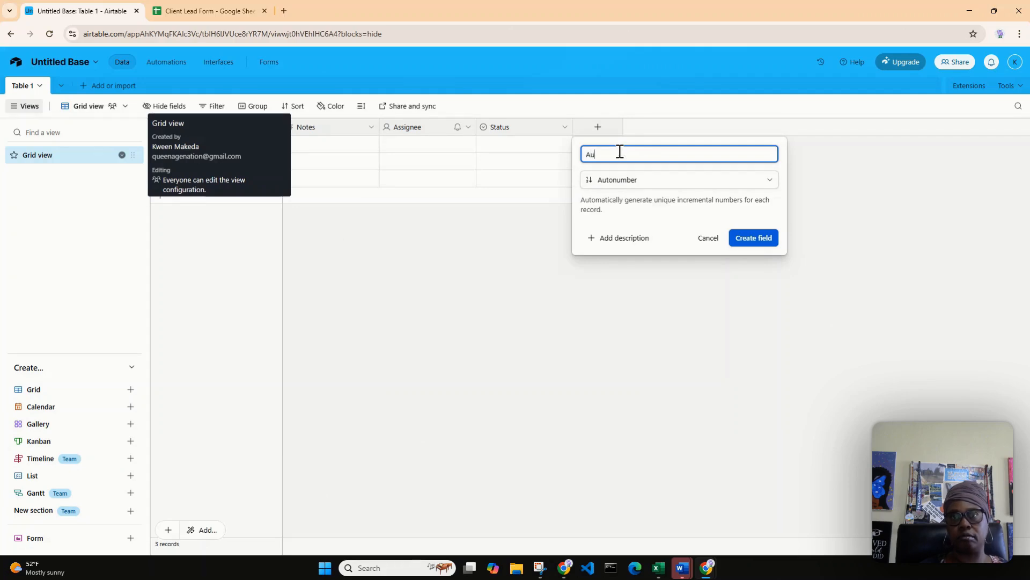
pyautogui.write('tonumber')
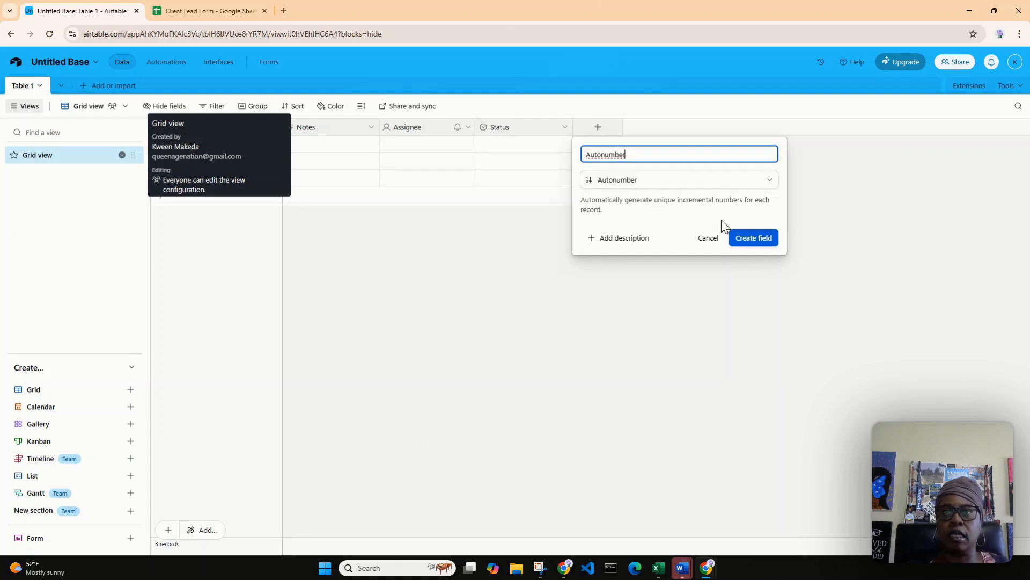
pyautogui.click(753, 240)
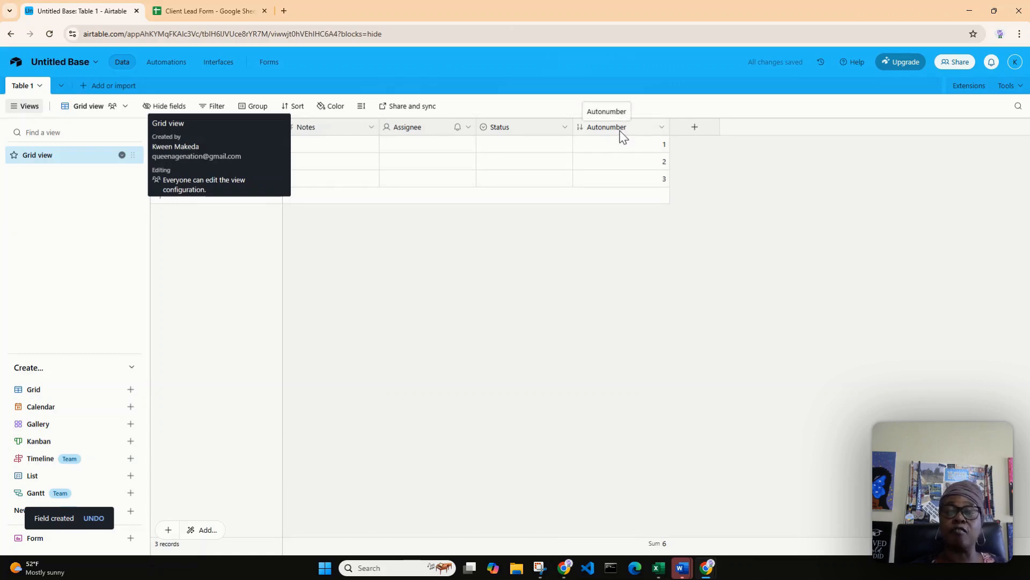
pyautogui.moveTo(622, 134); pyautogui.dragTo(199, 242)
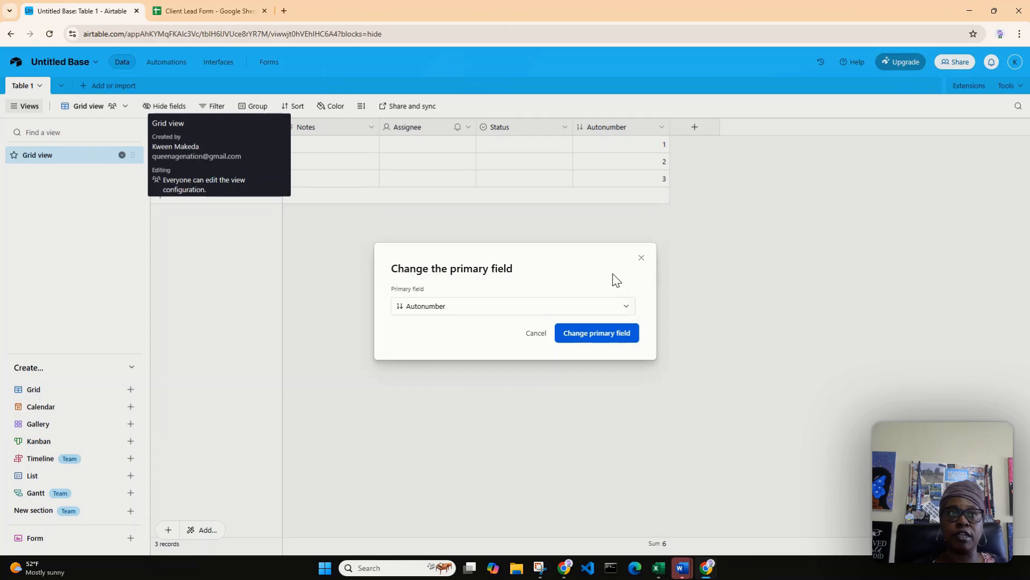
pyautogui.click(169, 102)
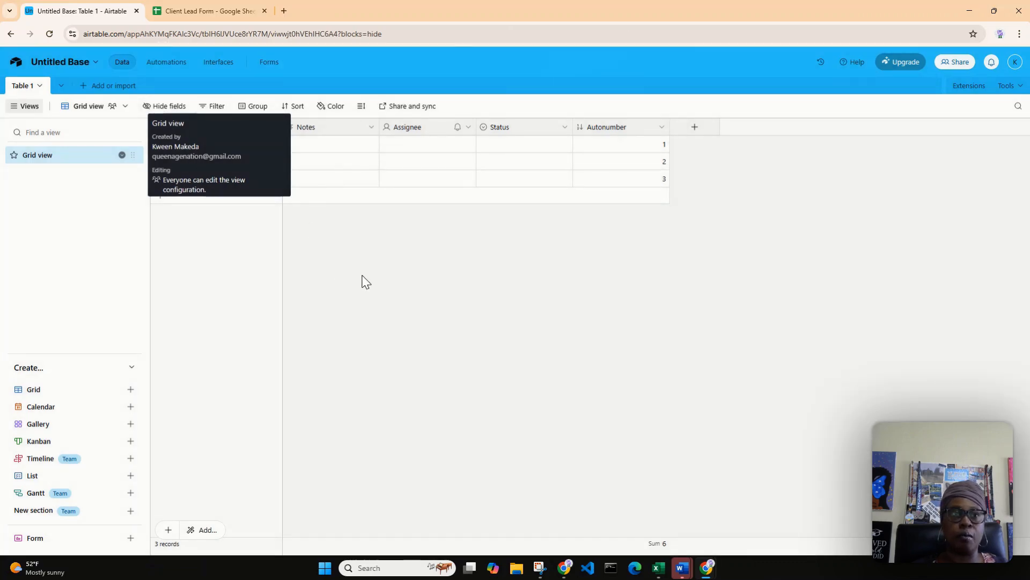
pyautogui.click(50, 36)
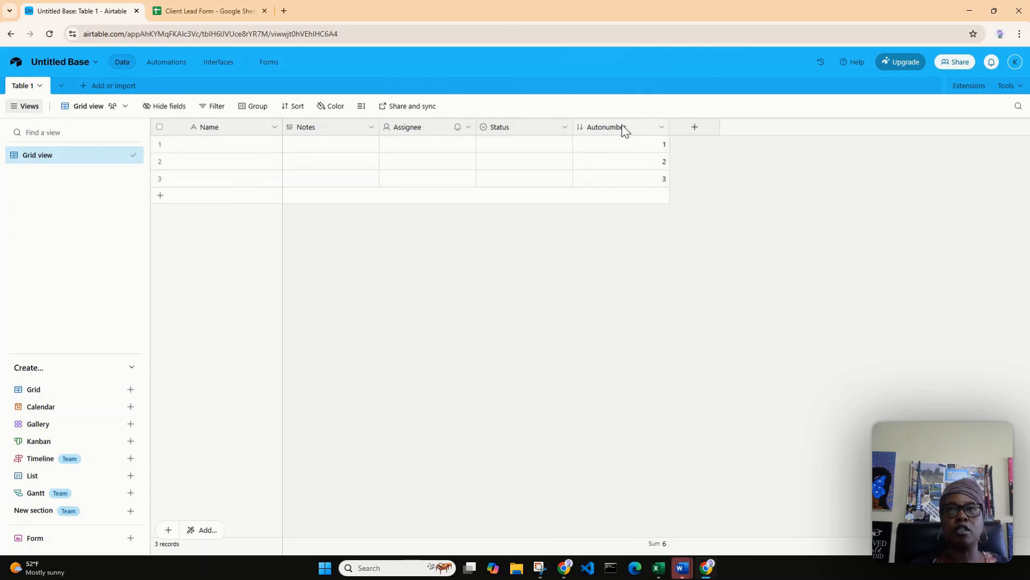
# Make Autonumber the table's primary field in place of Name and narrow its column slightly.
pyautogui.moveTo(623, 129); pyautogui.dragTo(201, 242)
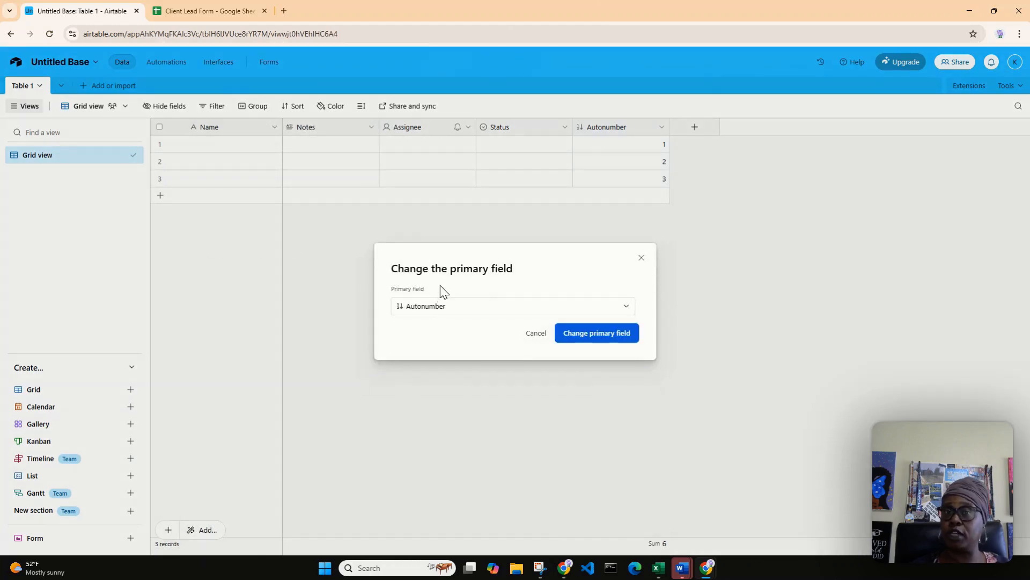
pyautogui.click(592, 339)
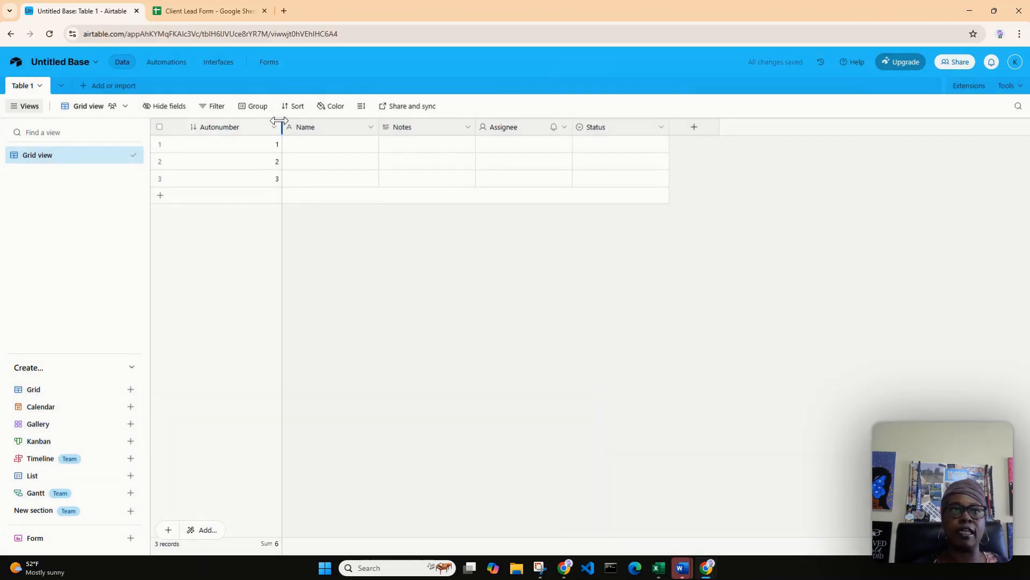
pyautogui.moveTo(281, 122); pyautogui.dragTo(255, 146)
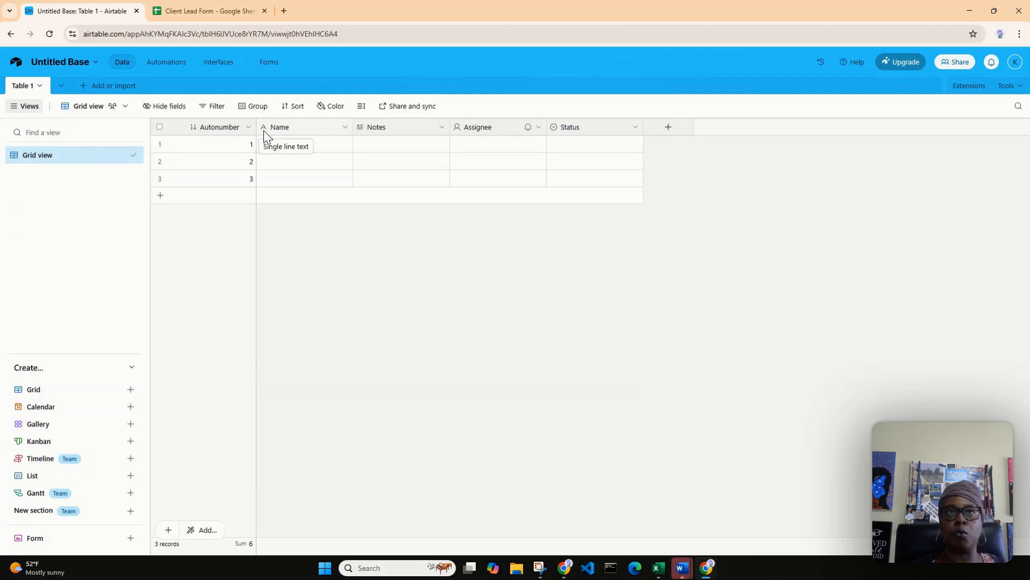
# Check the name columns in the Client Lead Form sheet and rename the Name field in Airtable to First Name.
pyautogui.click(189, 11)
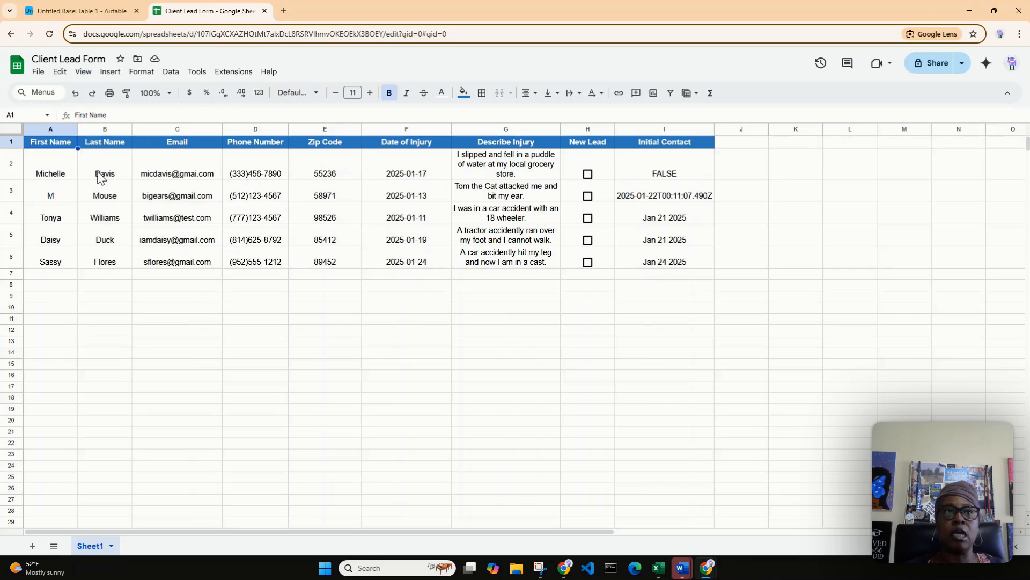
pyautogui.click(102, 22)
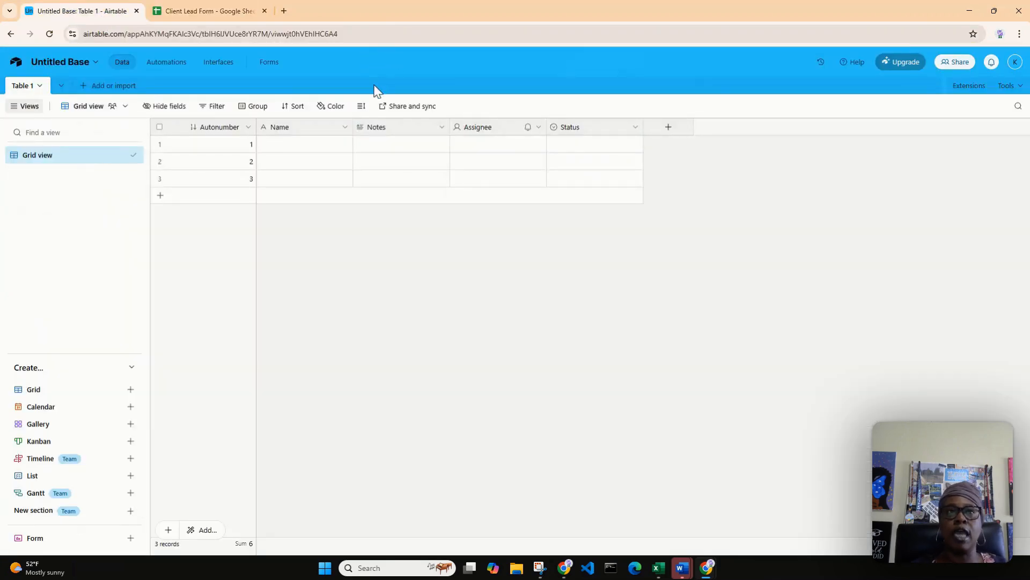
pyautogui.click(344, 129)
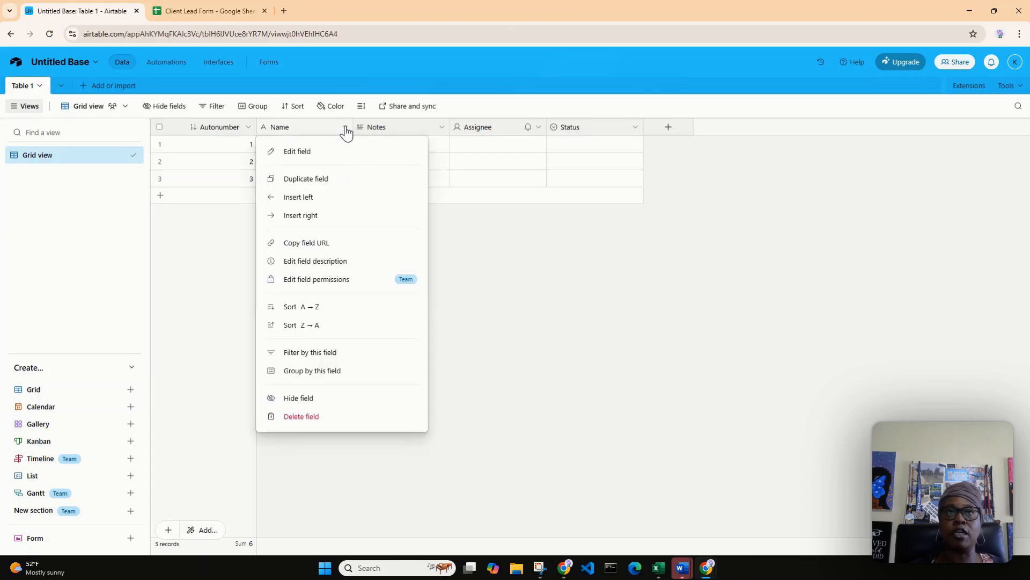
pyautogui.click(298, 151)
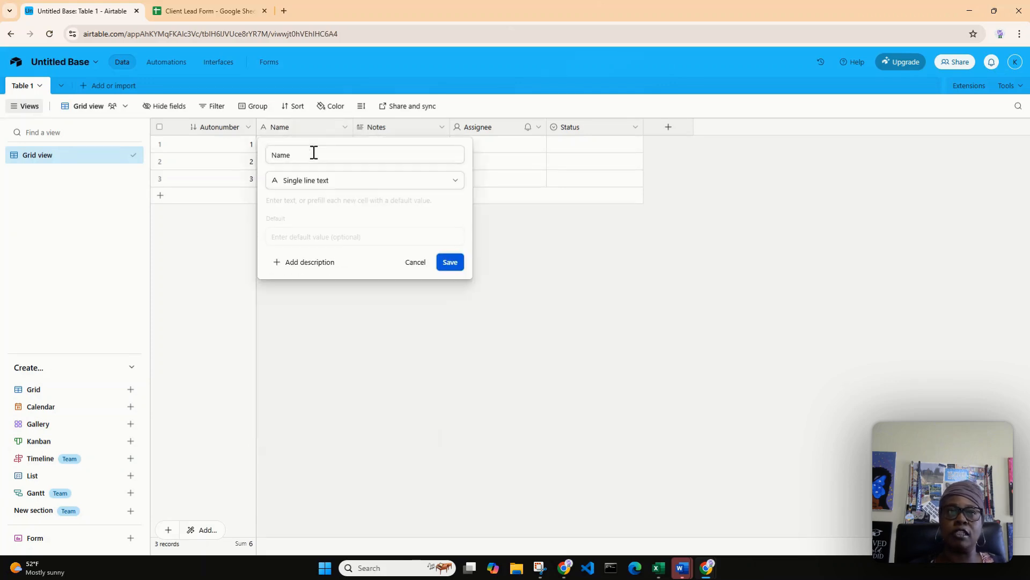
pyautogui.click(271, 157)
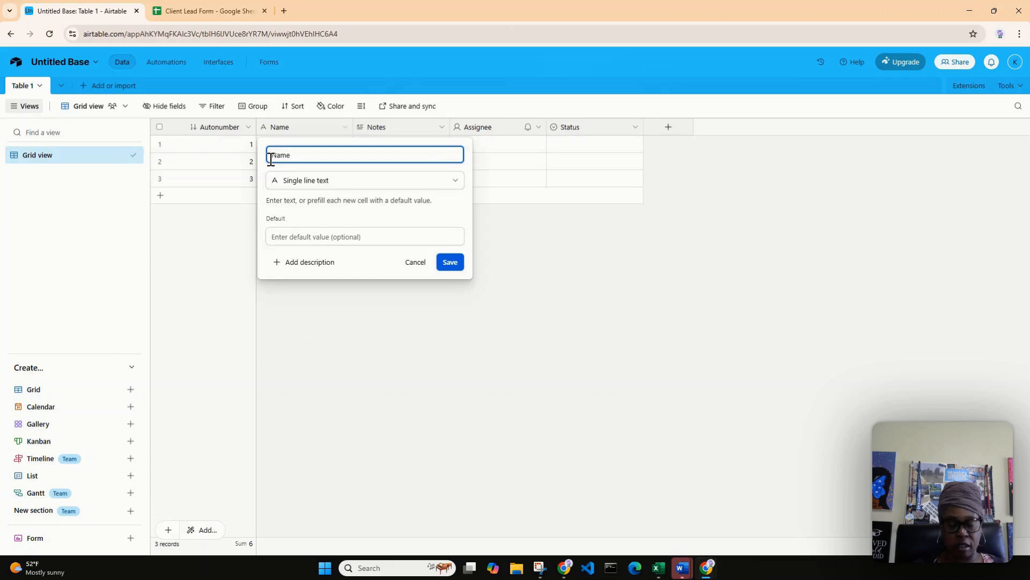
pyautogui.write('First')
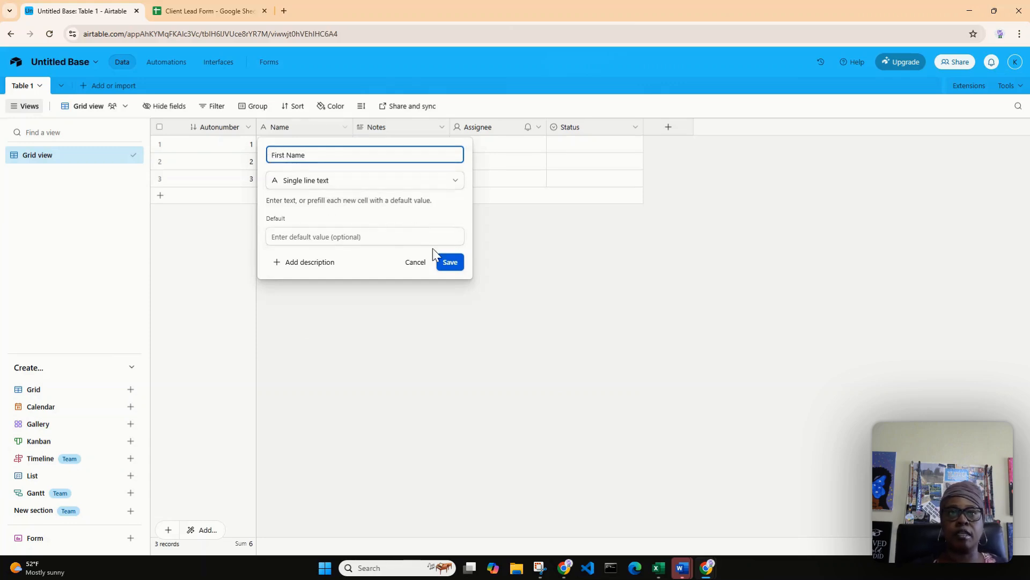
pyautogui.click(450, 264)
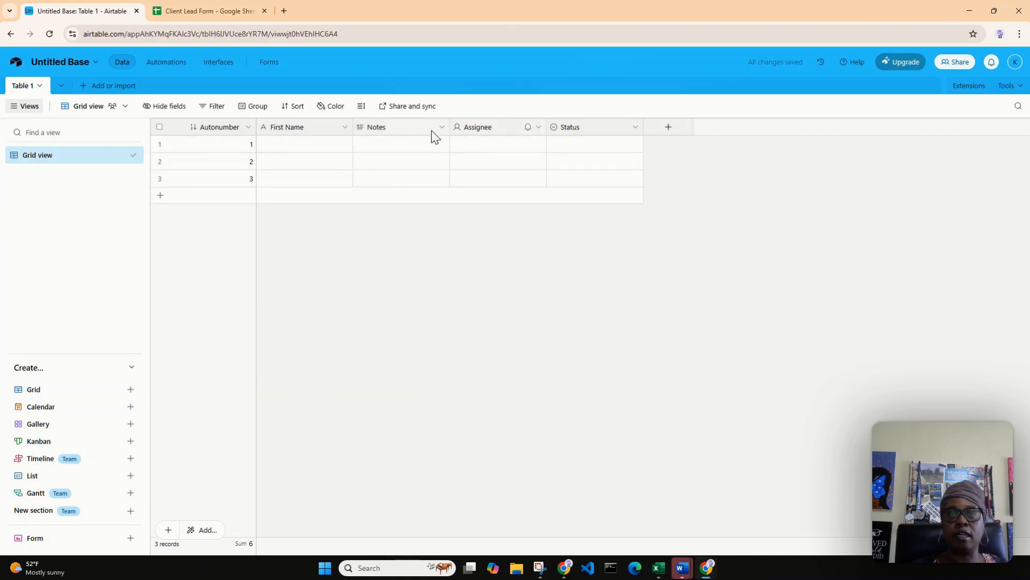
pyautogui.click(401, 130)
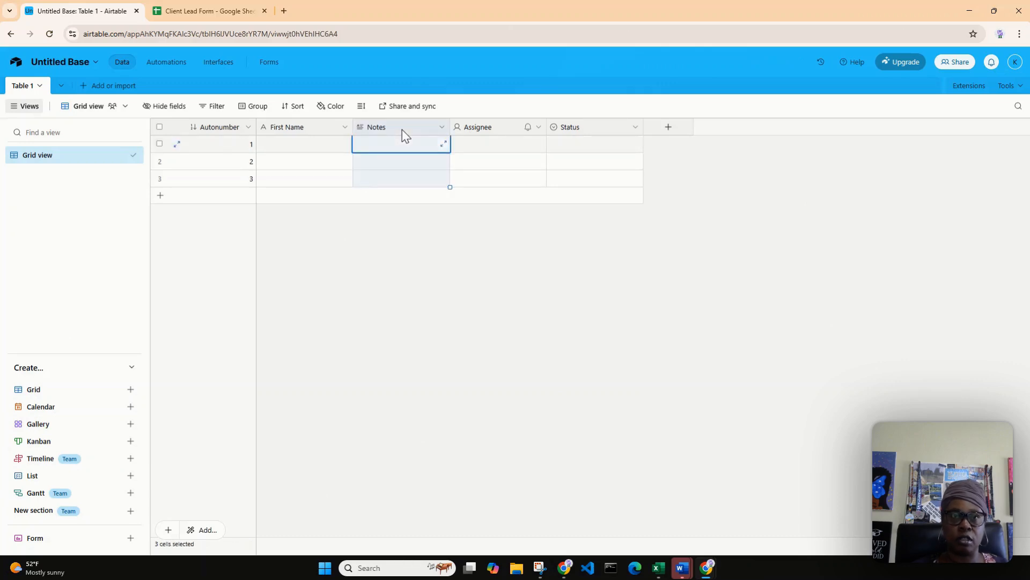
pyautogui.keyDown('shift'); pyautogui.click(593, 131); pyautogui.keyUp('shift')
pyautogui.rightClick(595, 134)
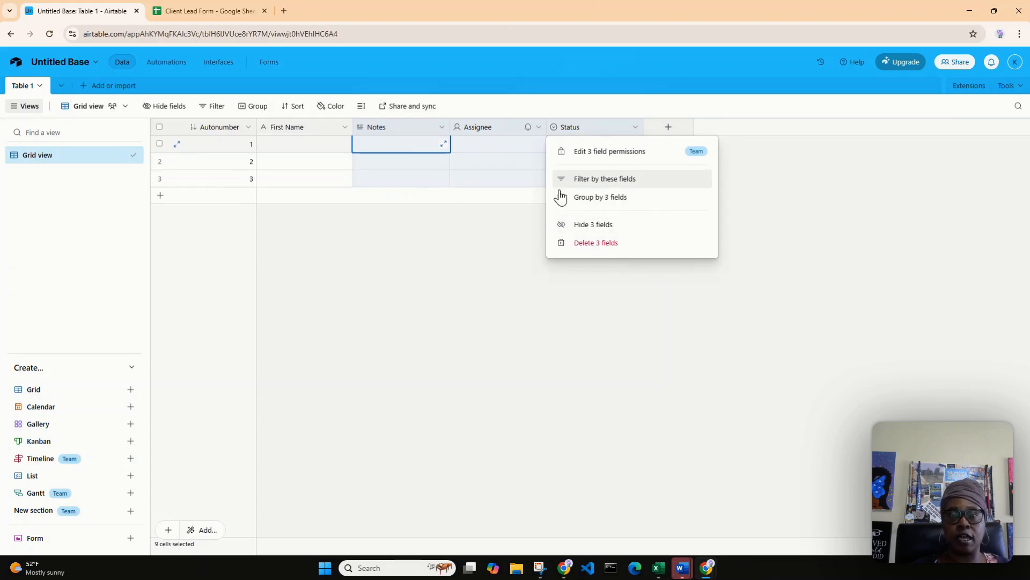
pyautogui.click(579, 243)
# Delete the Notes, Assignee and Status fields from Table 1 together.
pyautogui.click(387, 126)
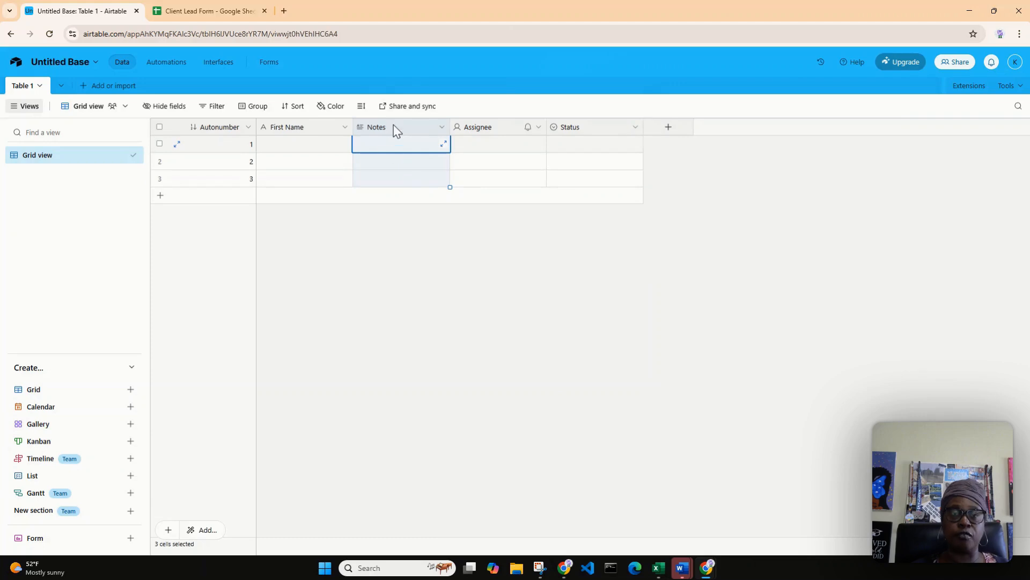
pyautogui.keyDown('shift'); pyautogui.click(597, 129); pyautogui.keyUp('shift')
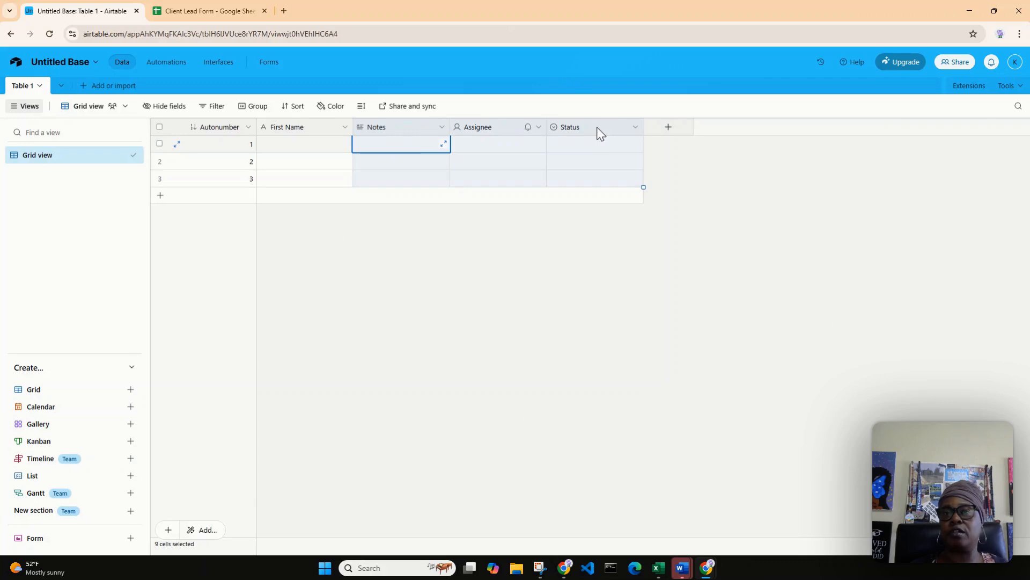
pyautogui.rightClick(598, 129)
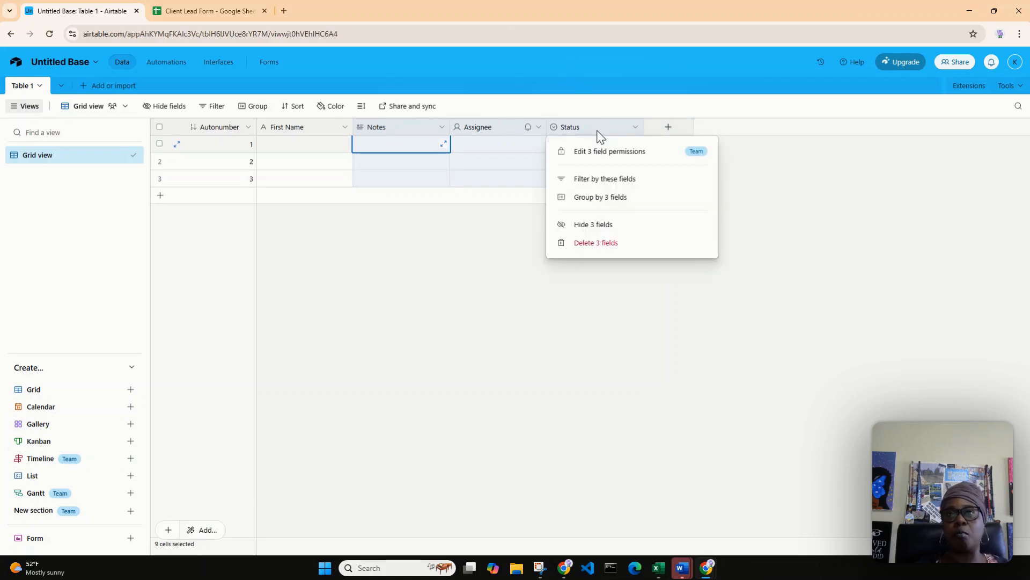
pyautogui.click(634, 244)
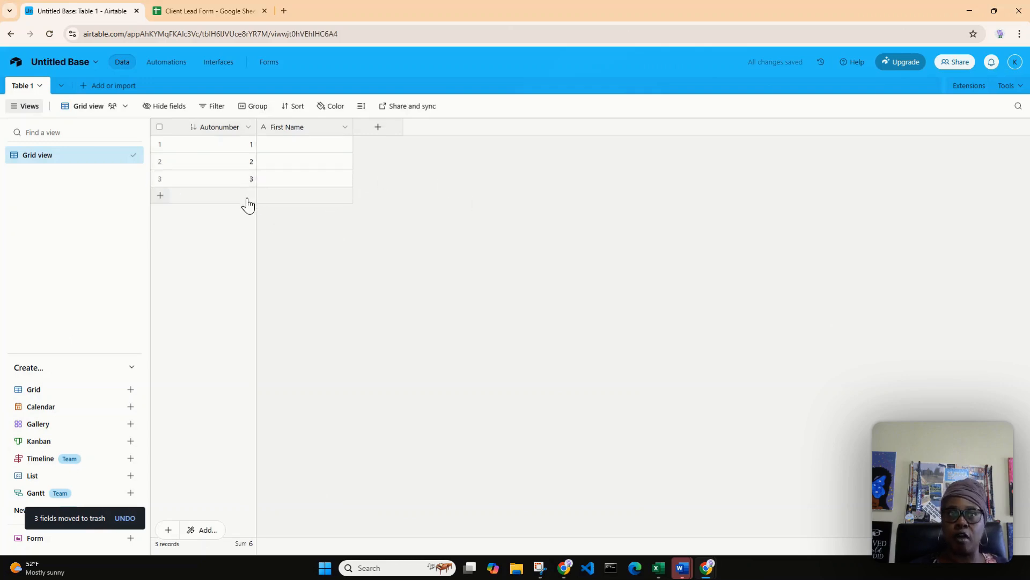
# Add a field named Last Name with the Single line text type after First Name.
pyautogui.click(379, 128)
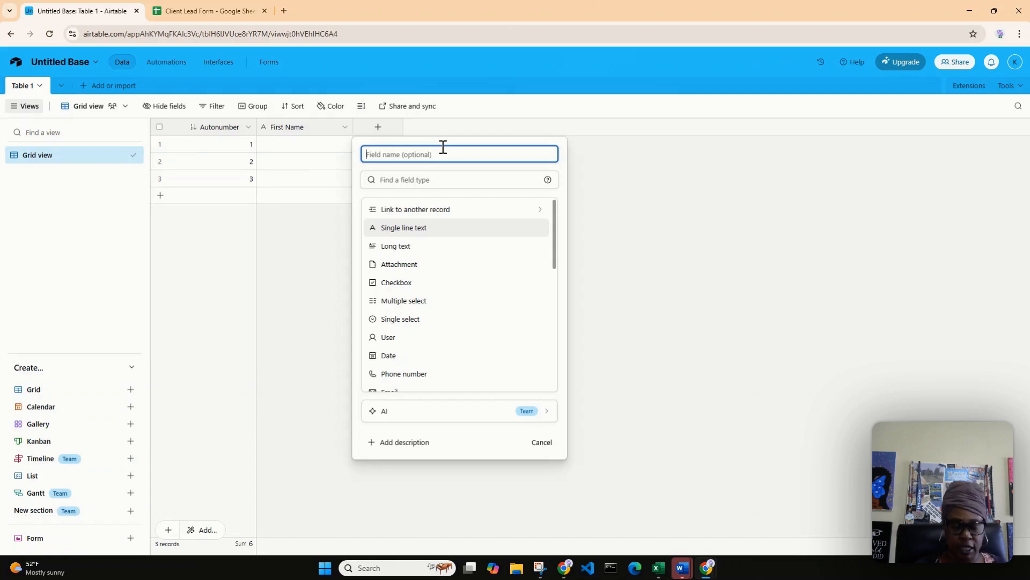
pyautogui.write('Last Name')
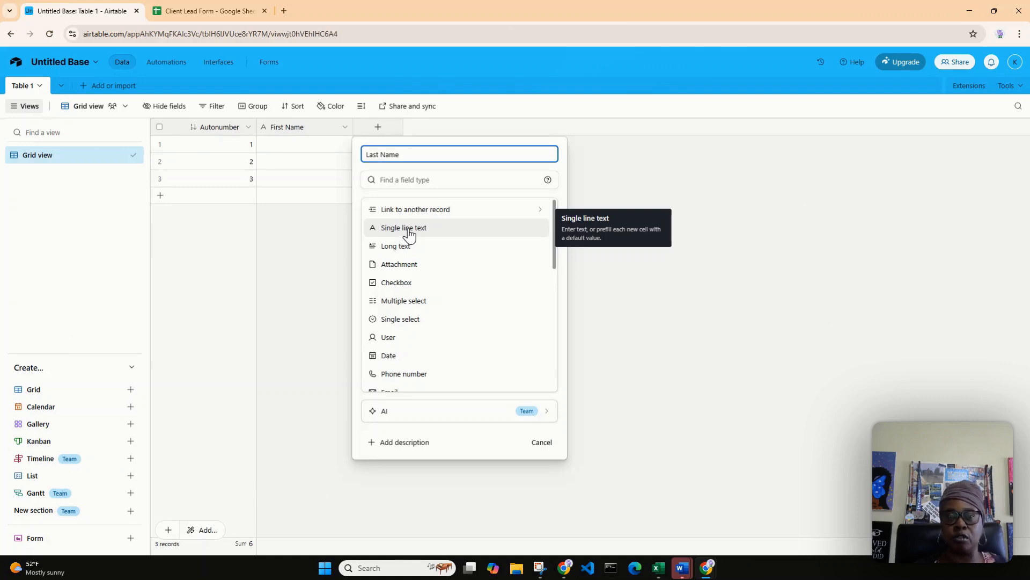
pyautogui.click(410, 230)
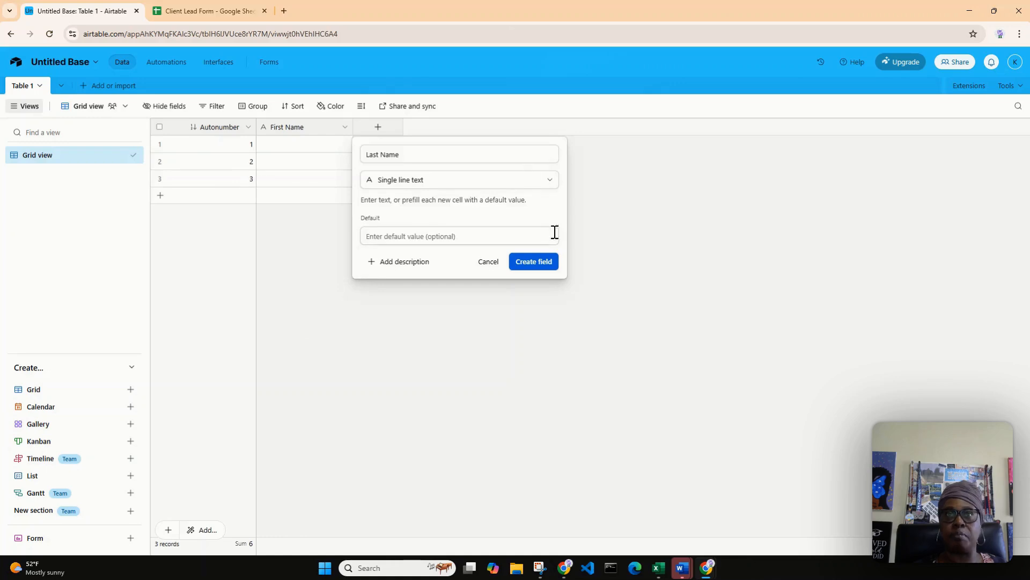
pyautogui.click(535, 262)
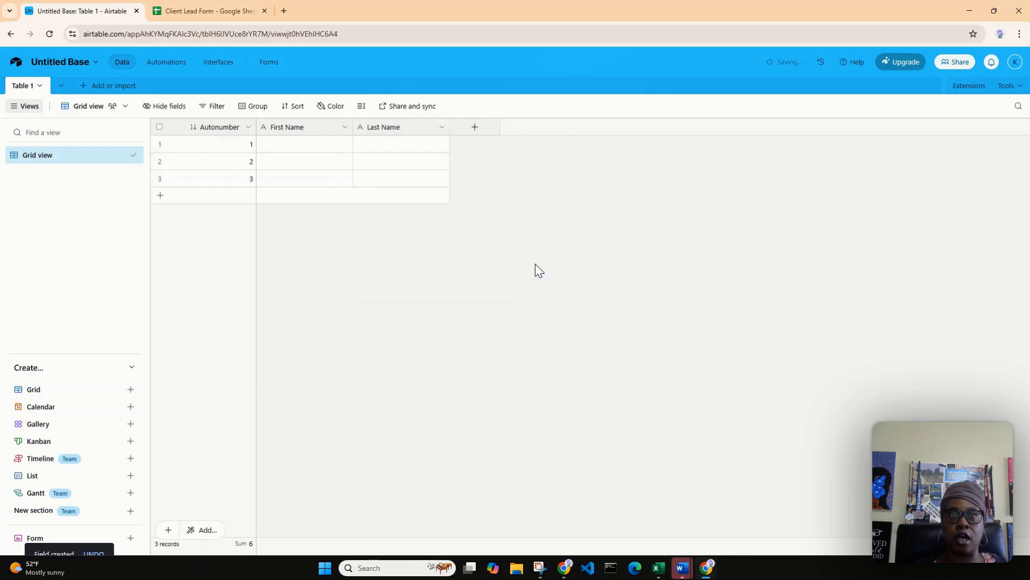
# Check the column headers in the Client Lead Form sheet and rename the Airtable base as Client Lead Form.
pyautogui.click(188, 14)
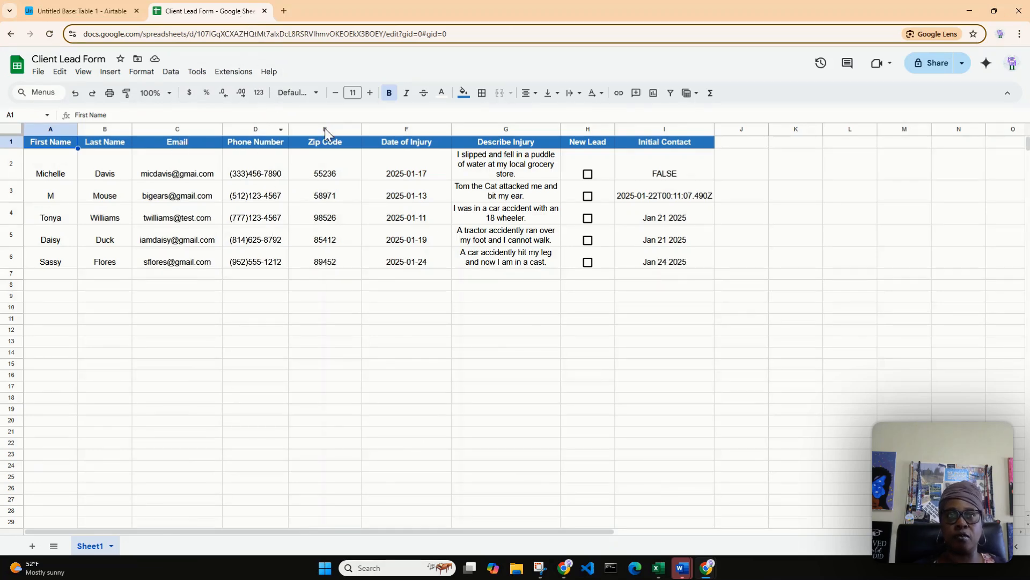
pyautogui.click(101, 13)
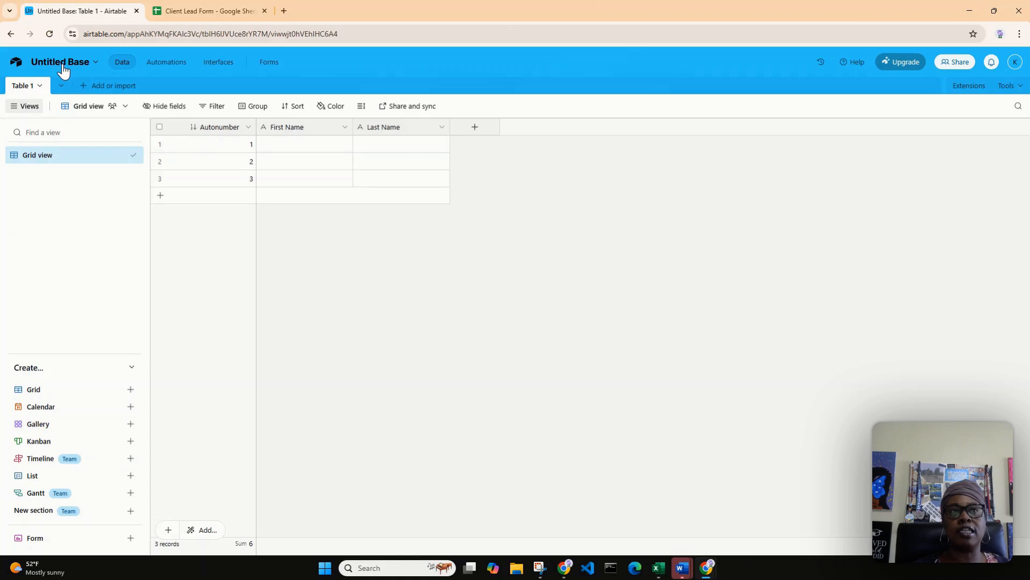
pyautogui.click(96, 65)
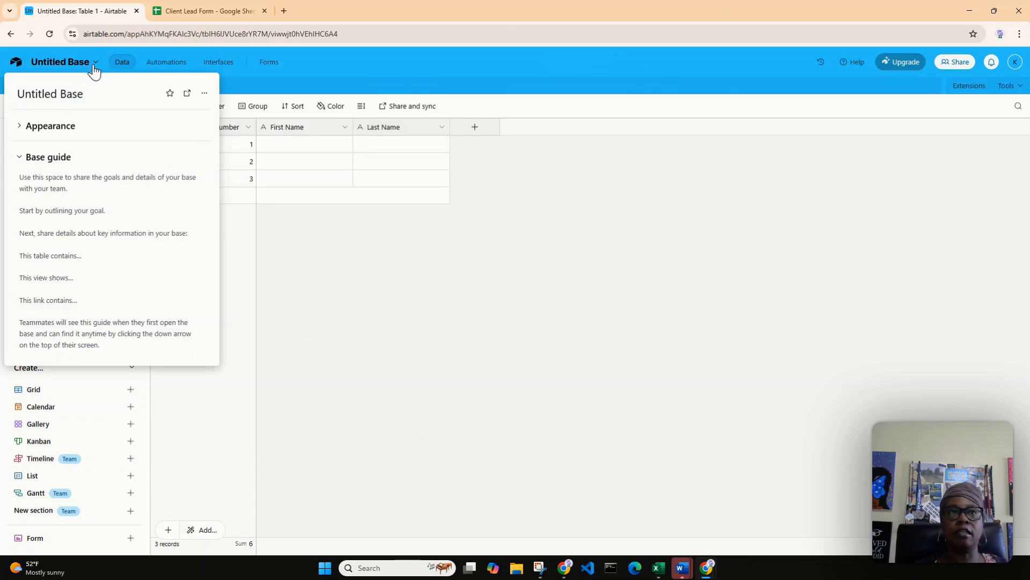
pyautogui.click(89, 99)
pyautogui.moveTo(91, 96); pyautogui.dragTo(7, 108)
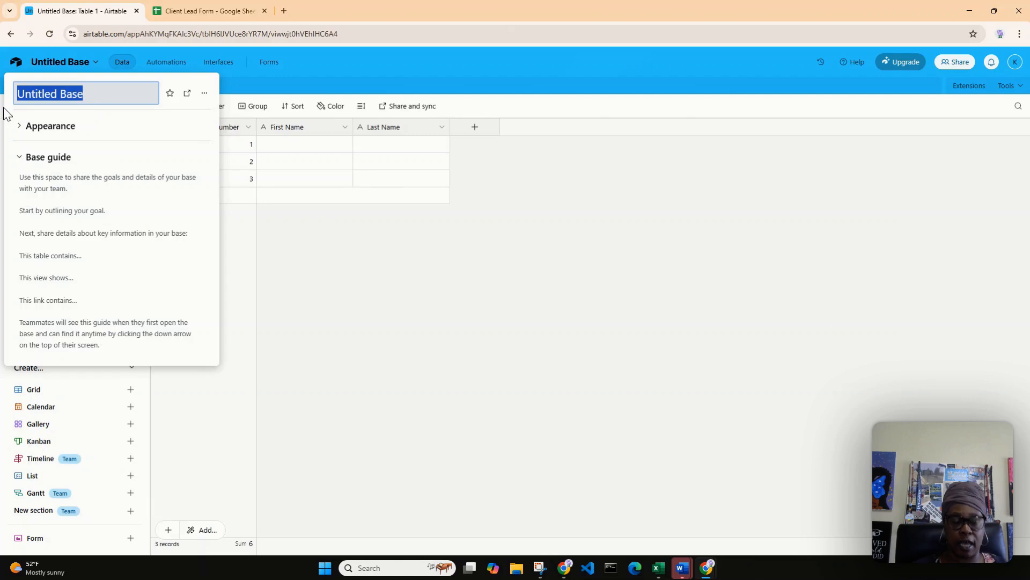
pyautogui.write('Client L')
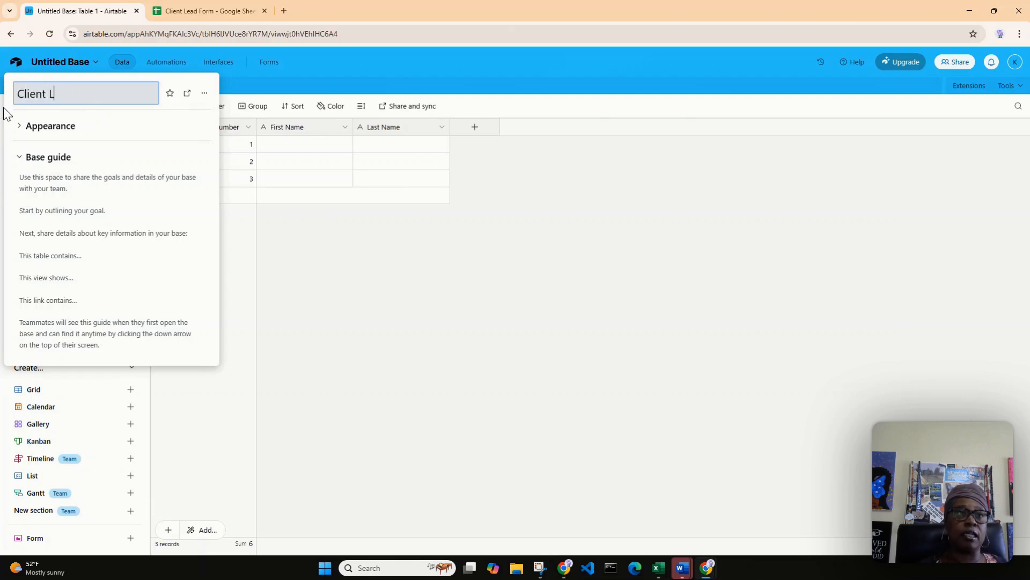
pyautogui.write('ead Form')
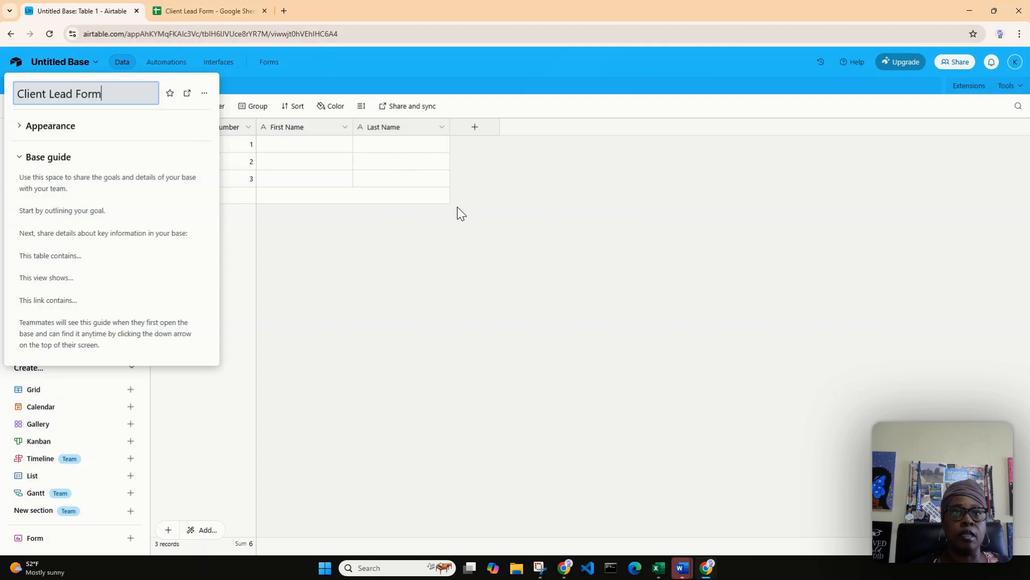
pyautogui.click(489, 249)
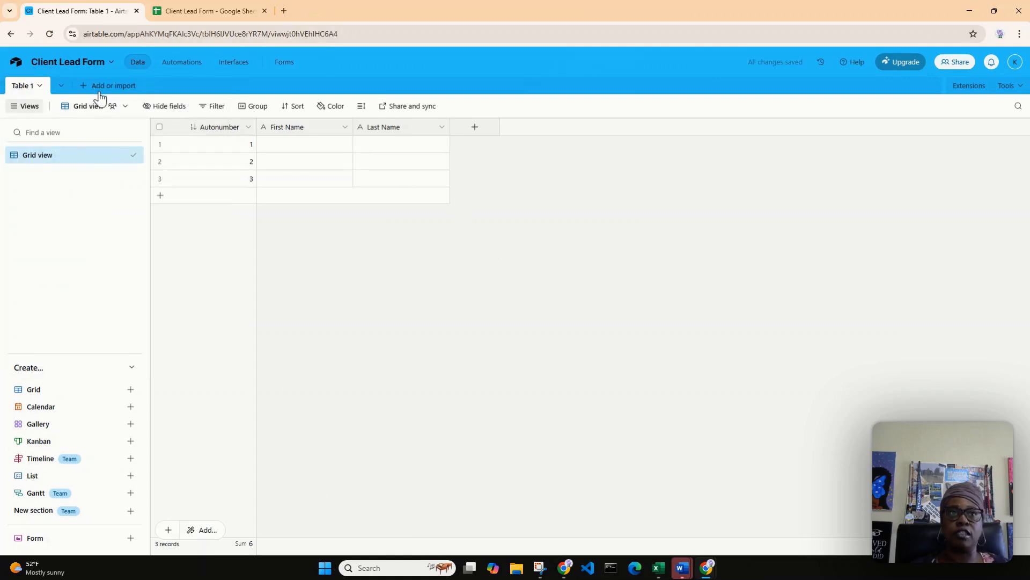
# Add a field named Email with the Email field type after Last Name.
pyautogui.click(476, 131)
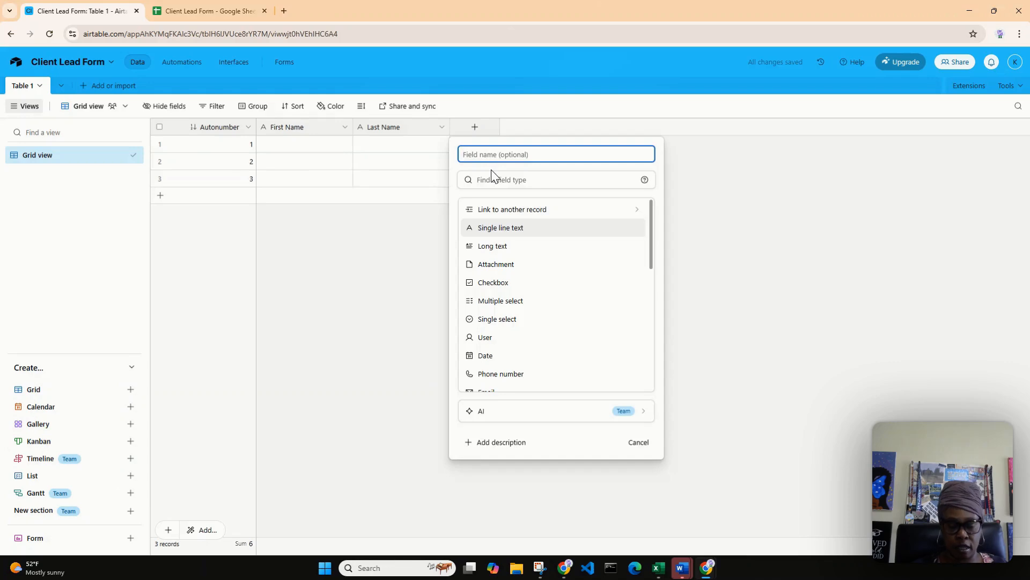
pyautogui.write('Email')
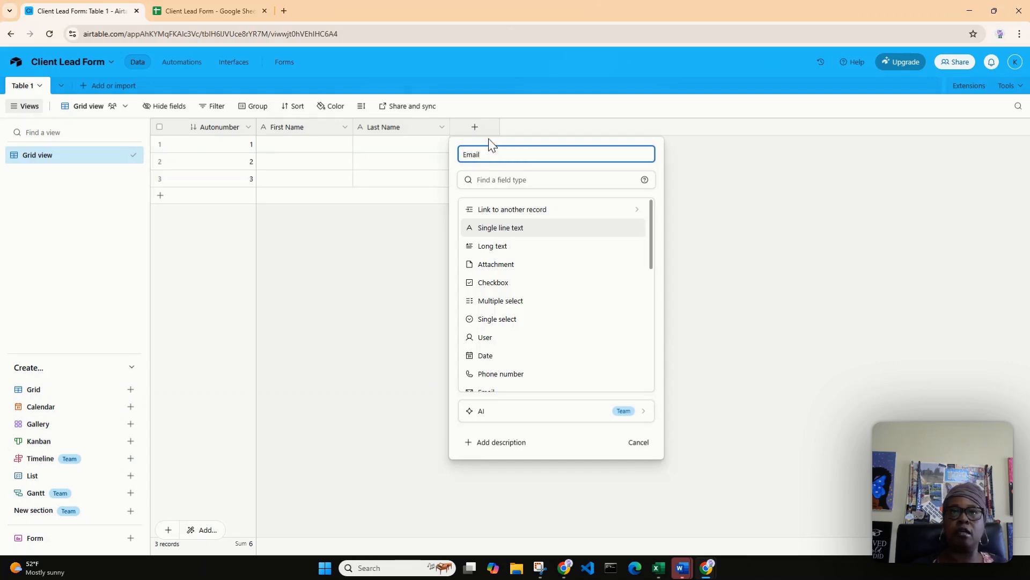
pyautogui.click(510, 175)
pyautogui.write('ema')
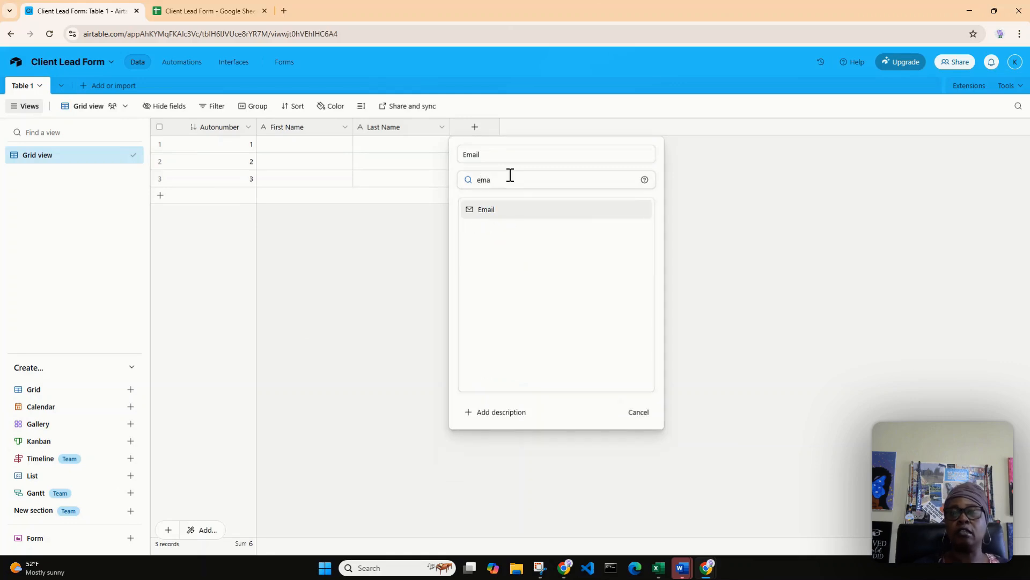
pyautogui.click(495, 212)
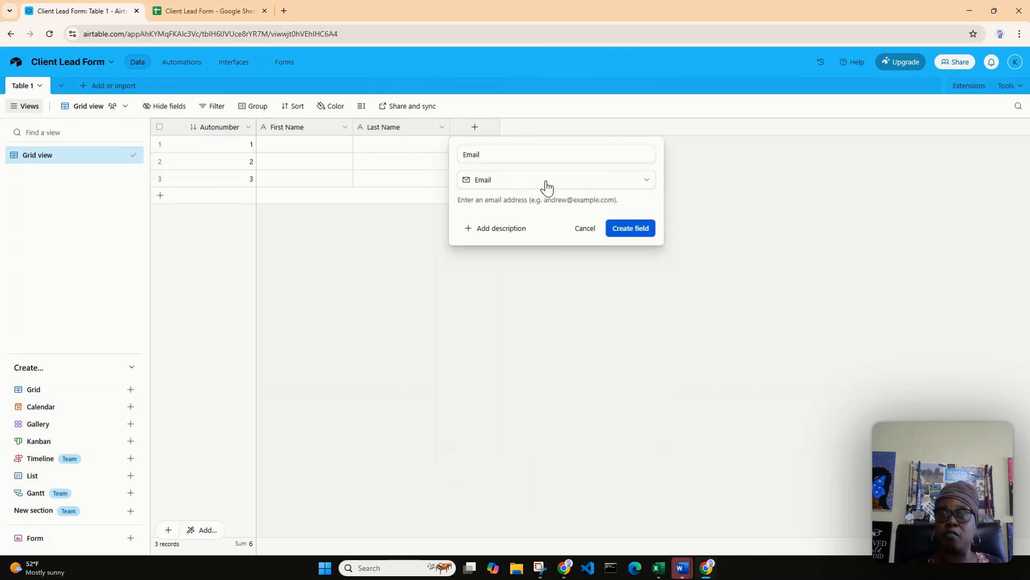
pyautogui.click(642, 239)
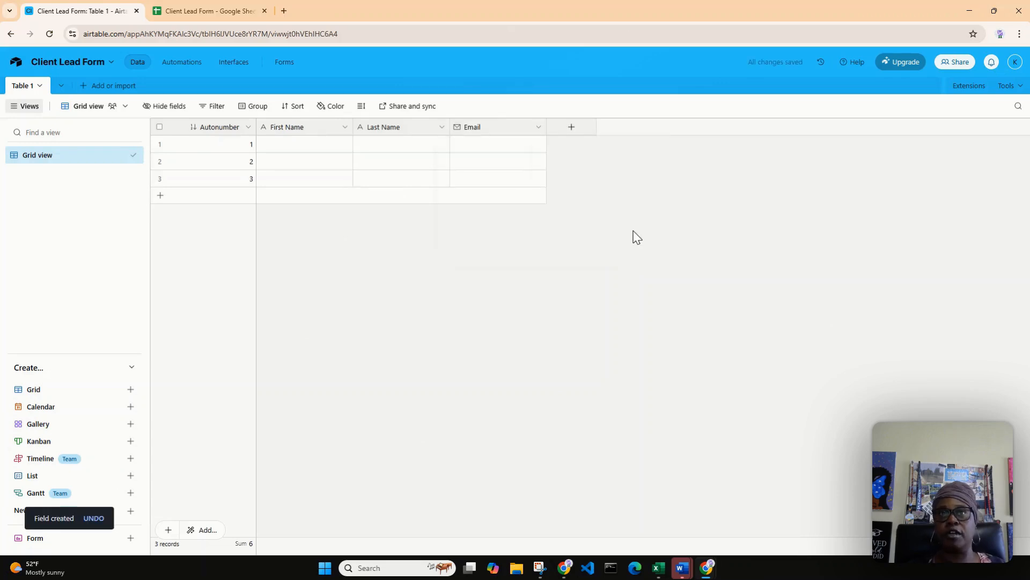
# Add a field named Phone Number with the Phone number field type after Email.
pyautogui.click(570, 128)
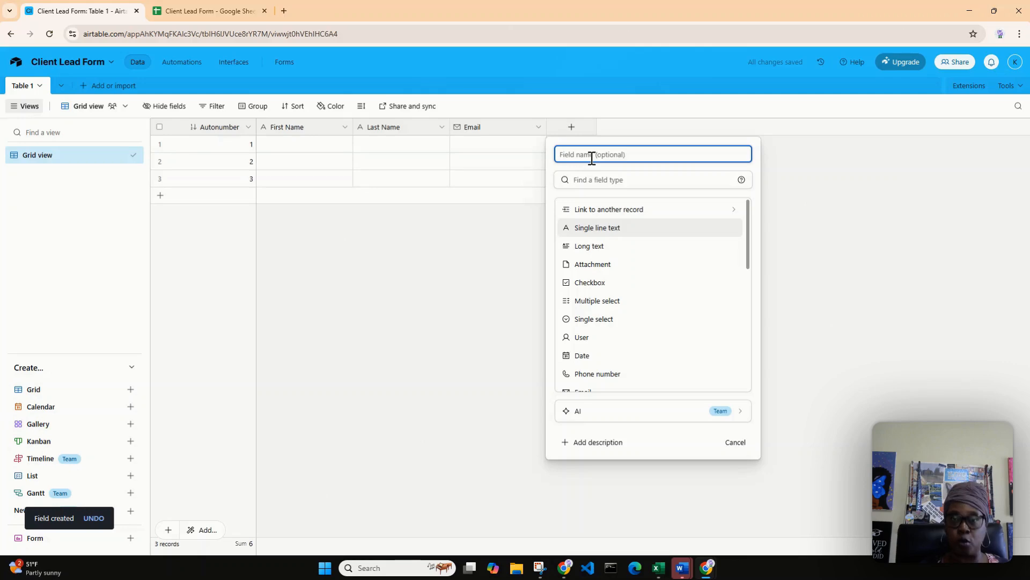
pyautogui.write('Phone')
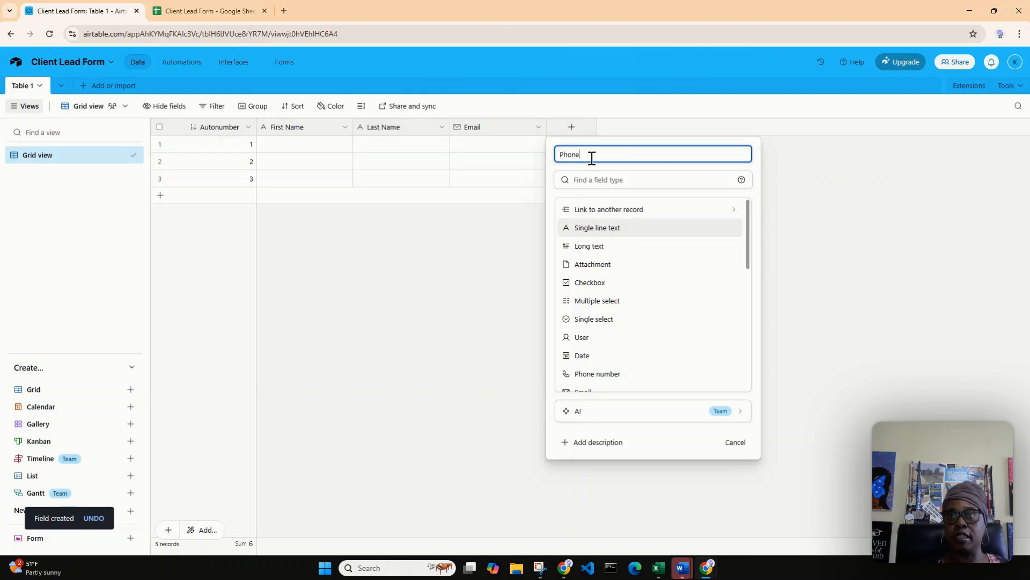
pyautogui.write(' Number')
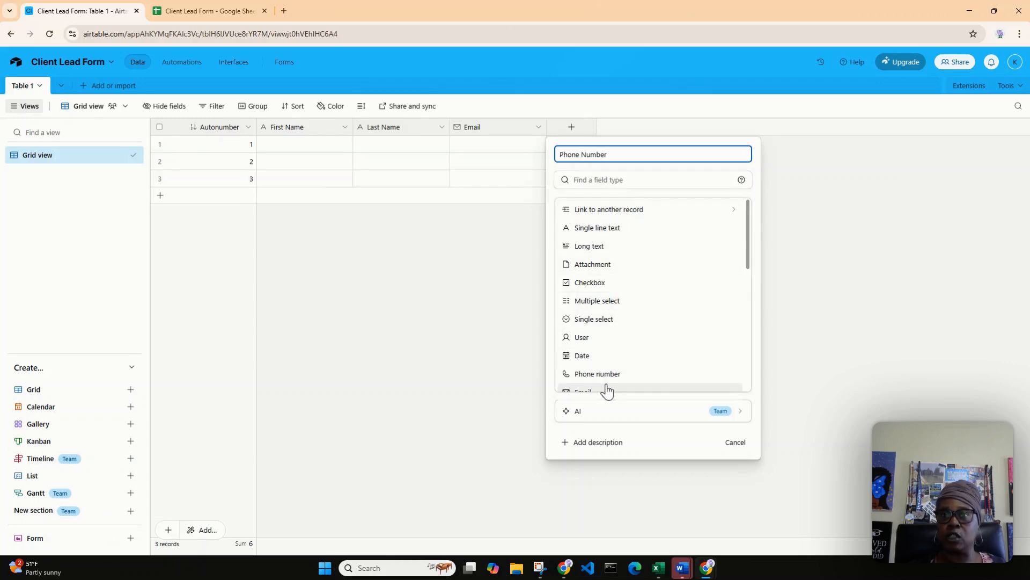
pyautogui.click(634, 189)
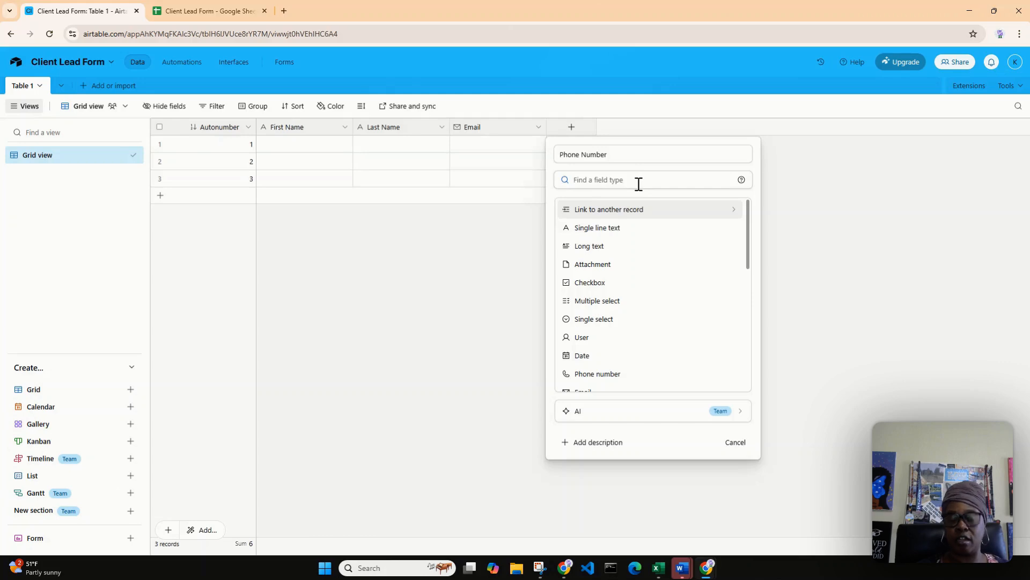
pyautogui.write('phone n')
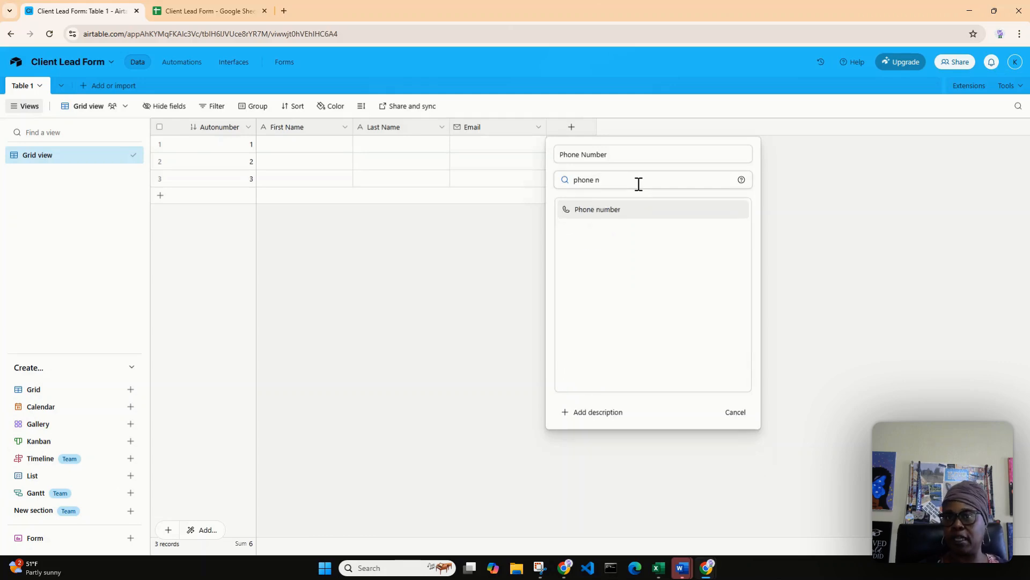
pyautogui.click(585, 215)
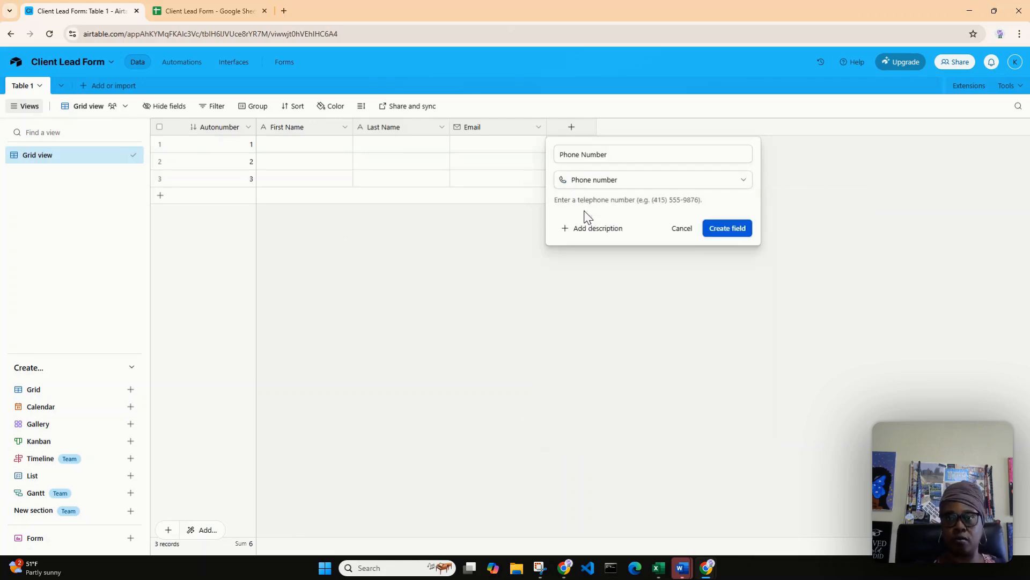
pyautogui.click(735, 232)
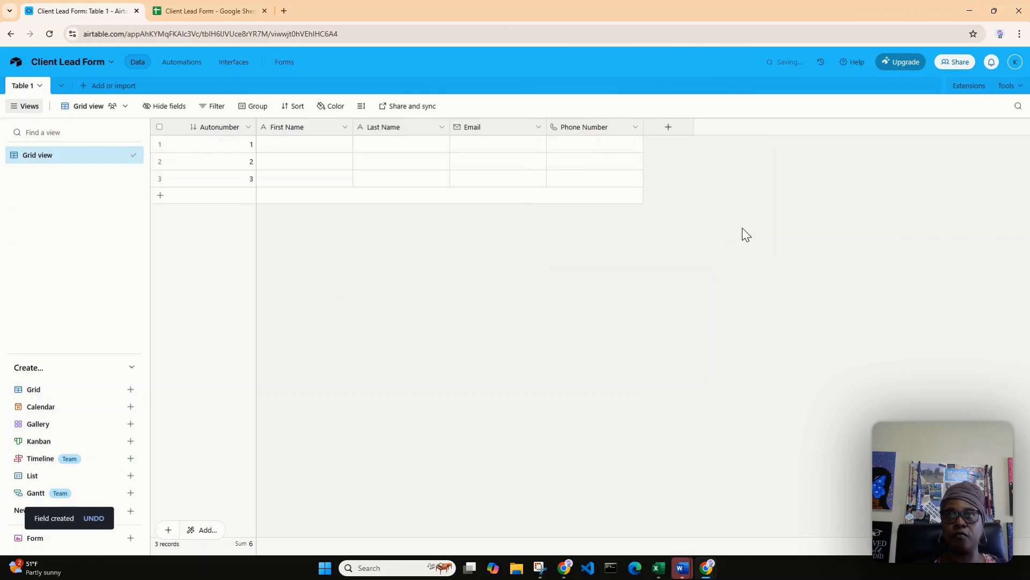
# Check the next column in the Client Lead Form sheet and set up a new Airtable field named Zip Code with the Number type.
pyautogui.click(211, 7)
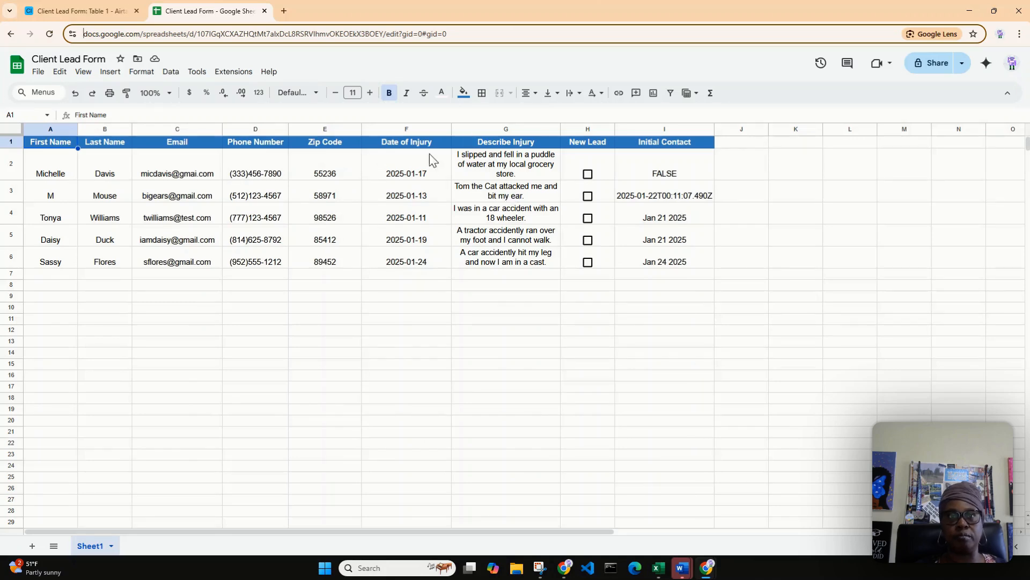
pyautogui.click(96, 12)
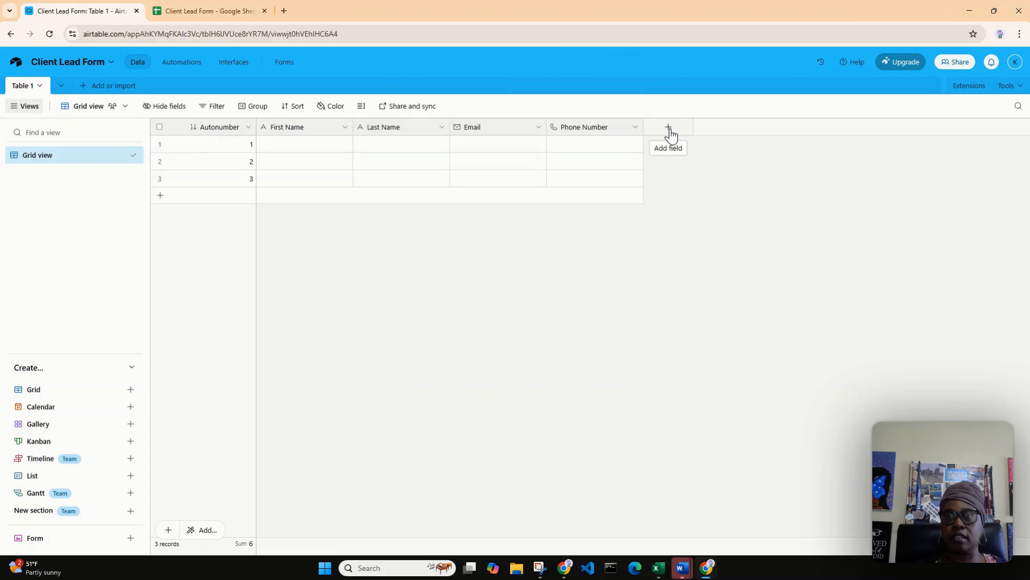
pyautogui.click(669, 131)
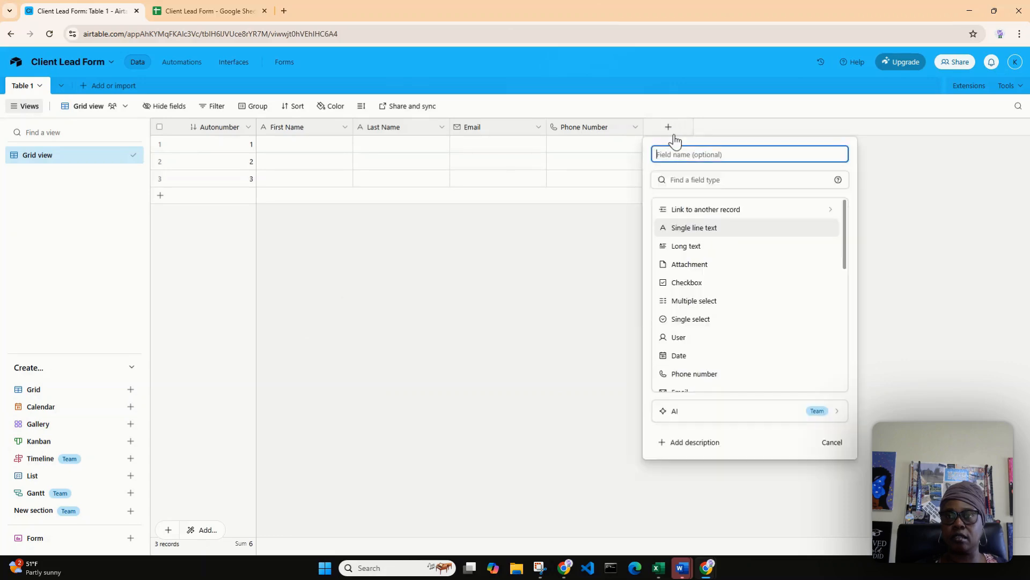
pyautogui.write('Zip Code')
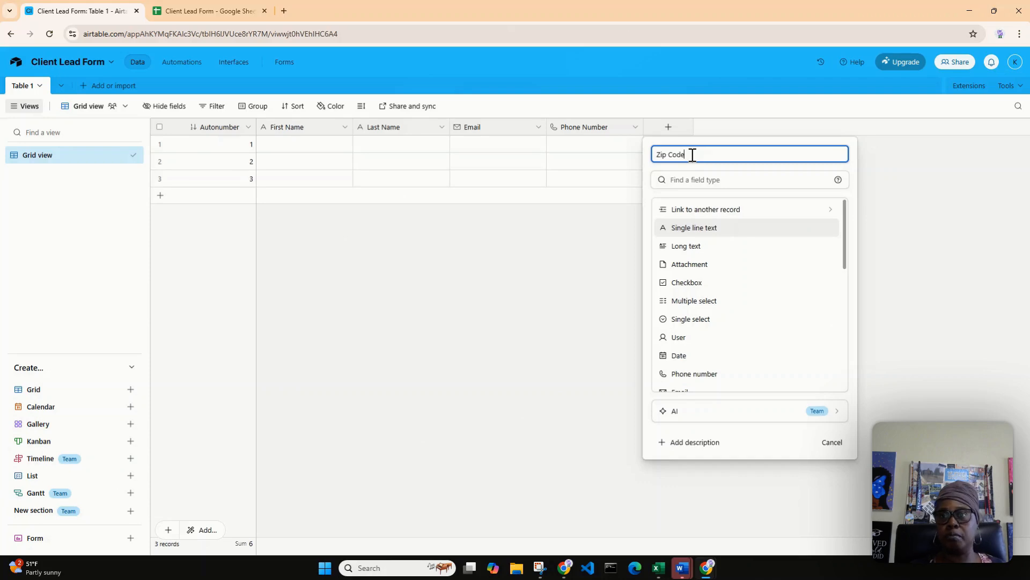
pyautogui.click(722, 180)
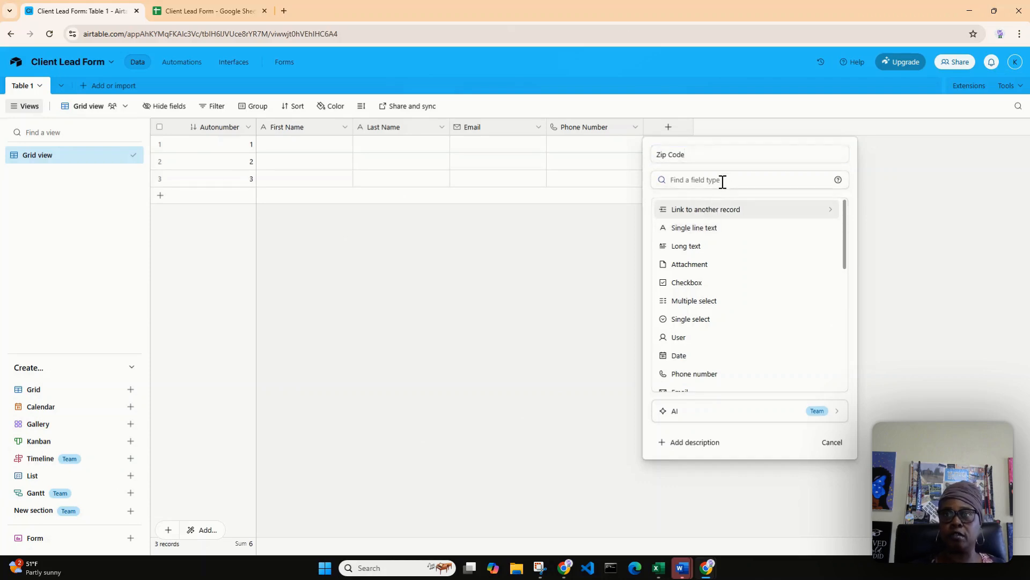
pyautogui.write('Nu')
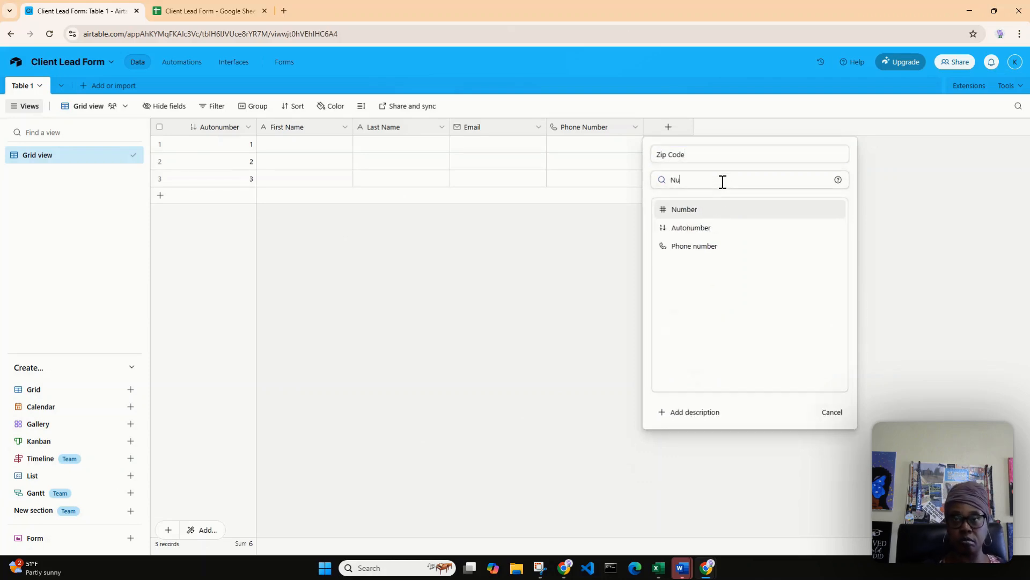
pyautogui.click(708, 210)
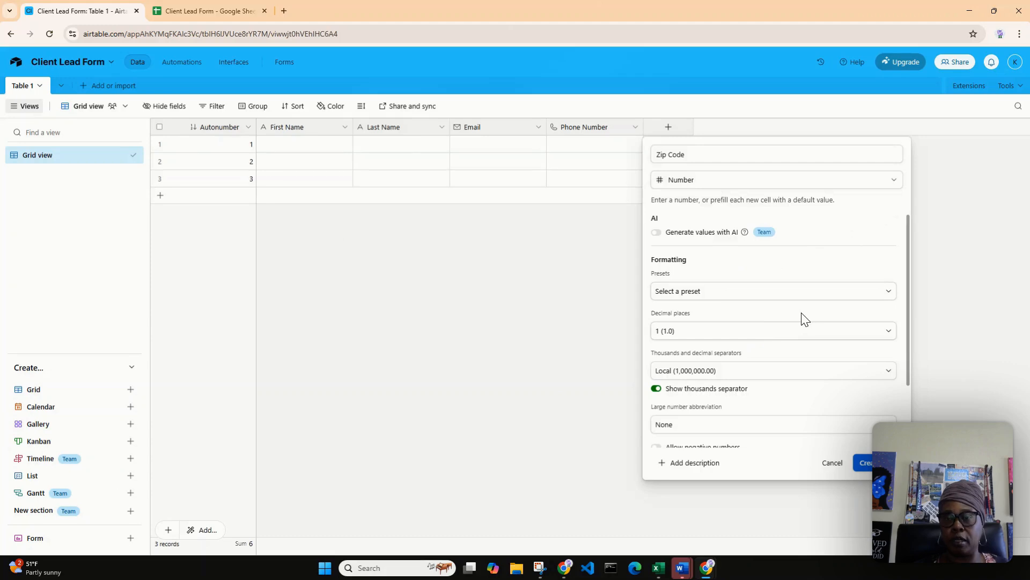
# Set the Zip Code field's decimal places to 0, turn off its thousands separator and review the remaining formatting options.
pyautogui.click(889, 337)
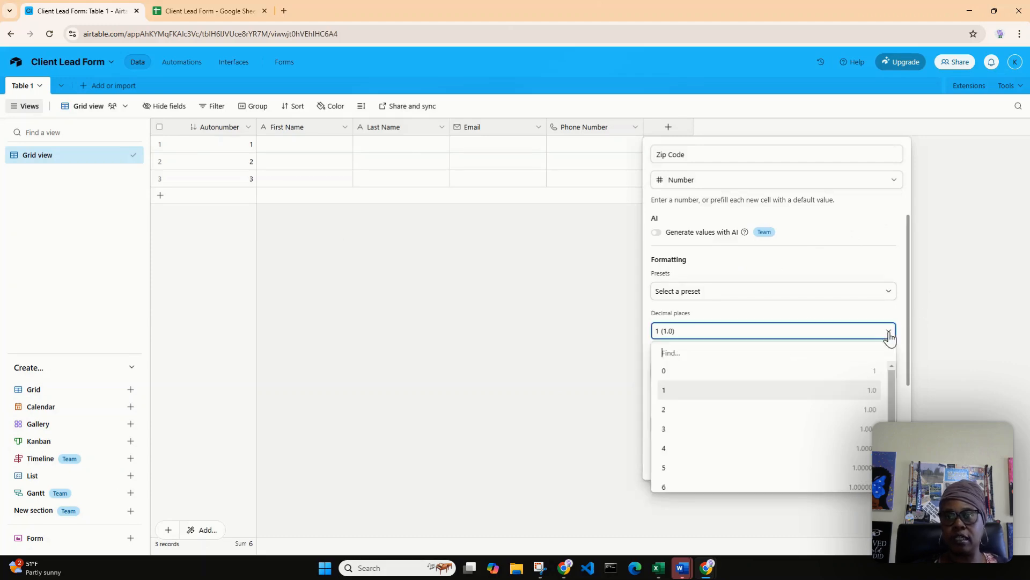
pyautogui.click(854, 374)
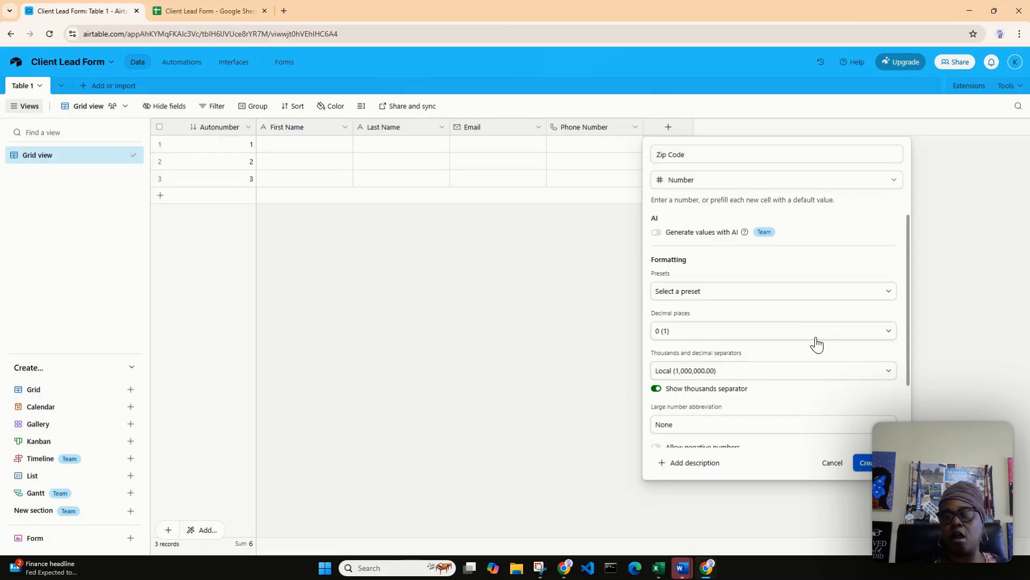
pyautogui.click(657, 389)
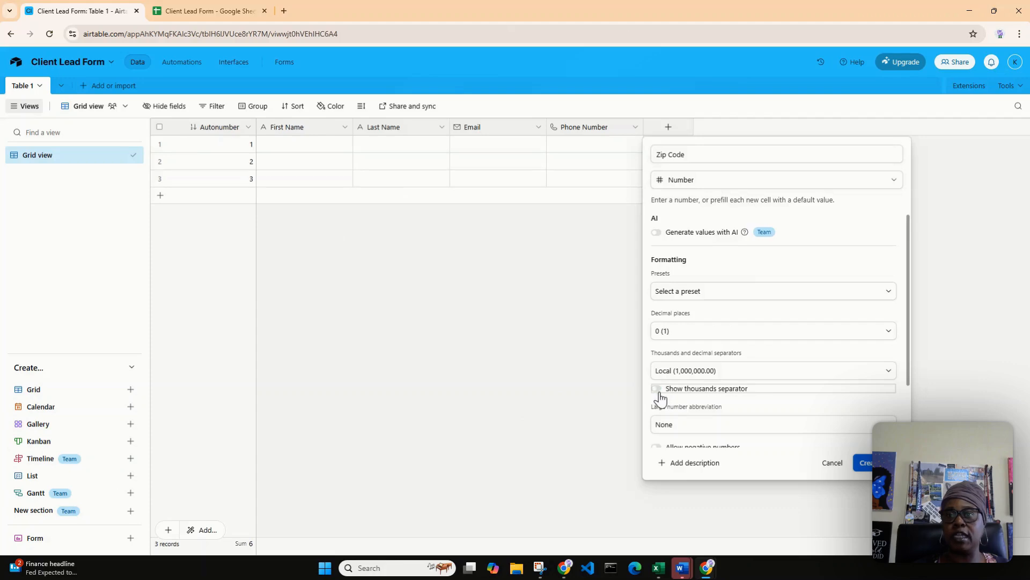
pyautogui.scroll(-2, 754, 387)
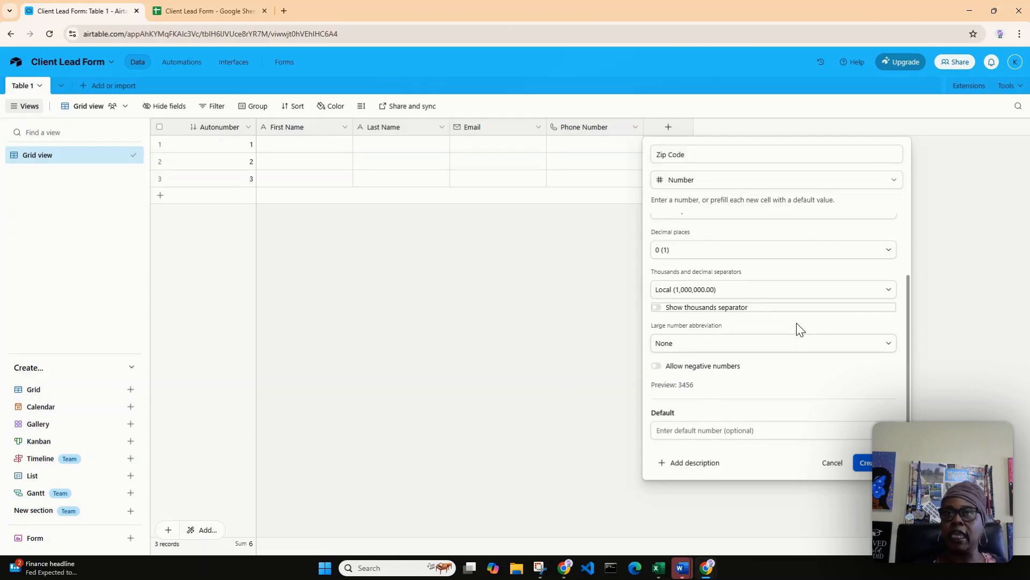
pyautogui.scroll(2, 798, 327)
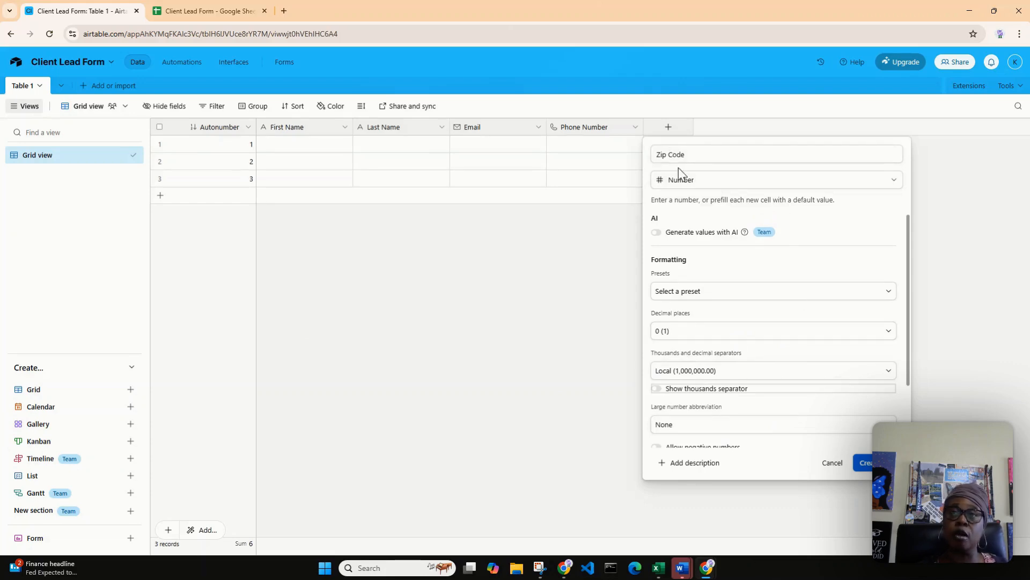
# Keep the Zip Code field at 0 decimal places with the thousands separator off, and create the field.
pyautogui.scroll(-1, 705, 268)
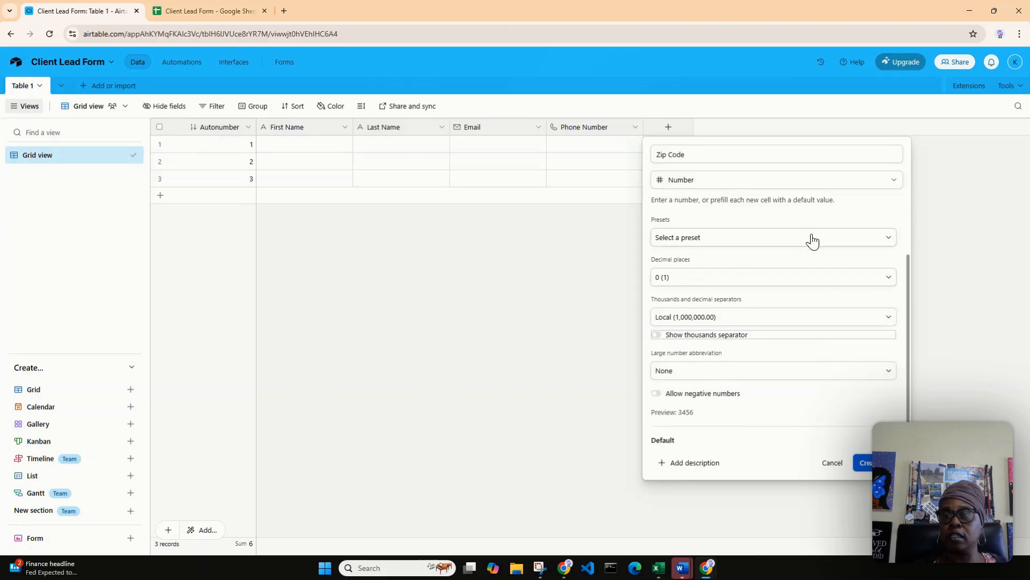
pyautogui.click(714, 282)
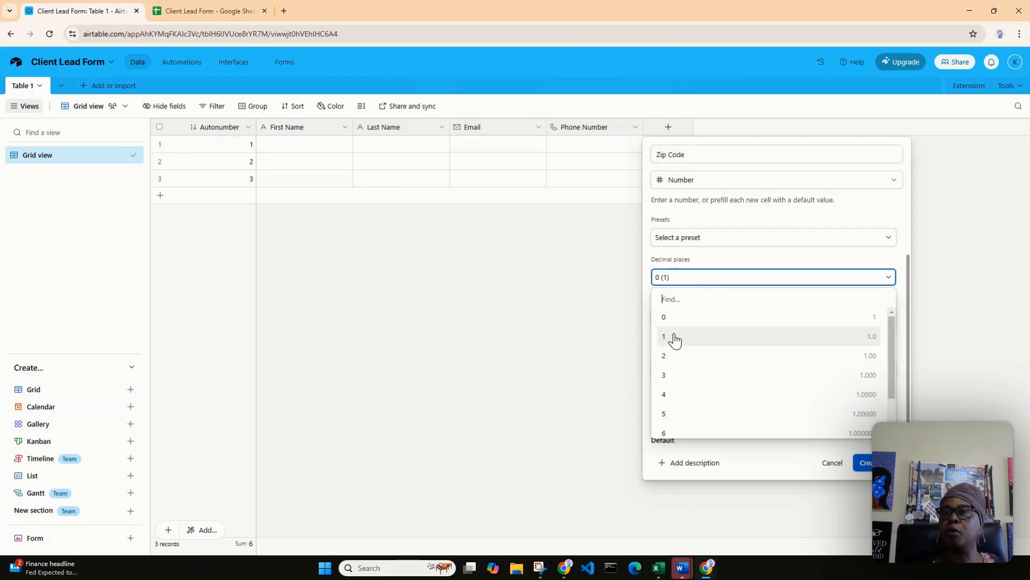
pyautogui.click(734, 268)
pyautogui.click(734, 268)
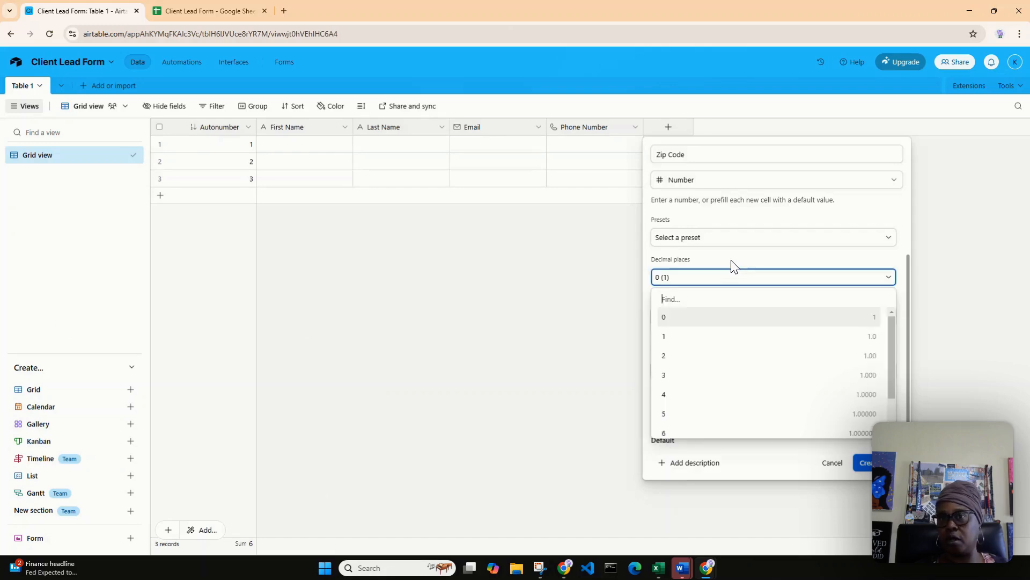
pyautogui.click(697, 320)
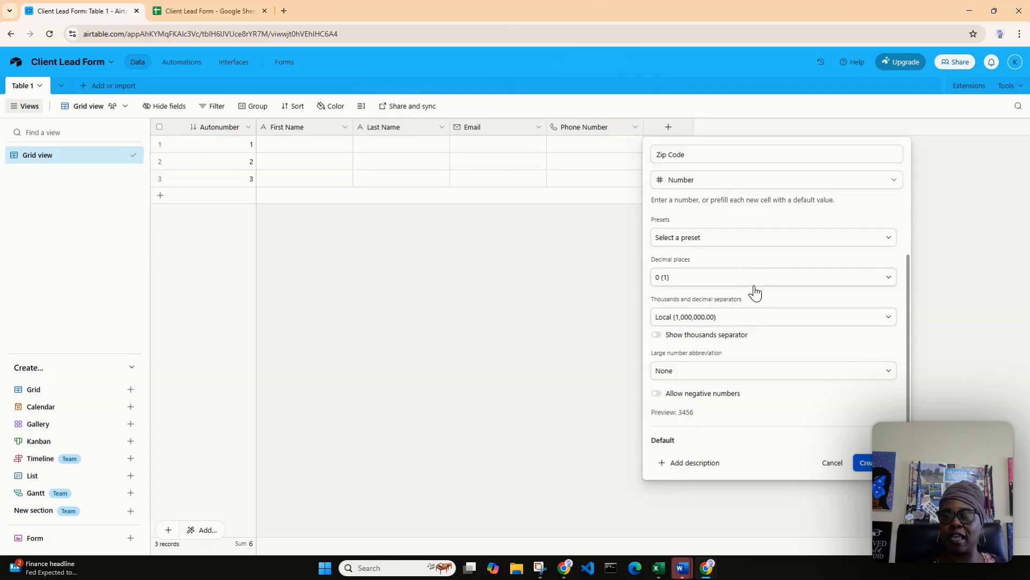
pyautogui.click(657, 336)
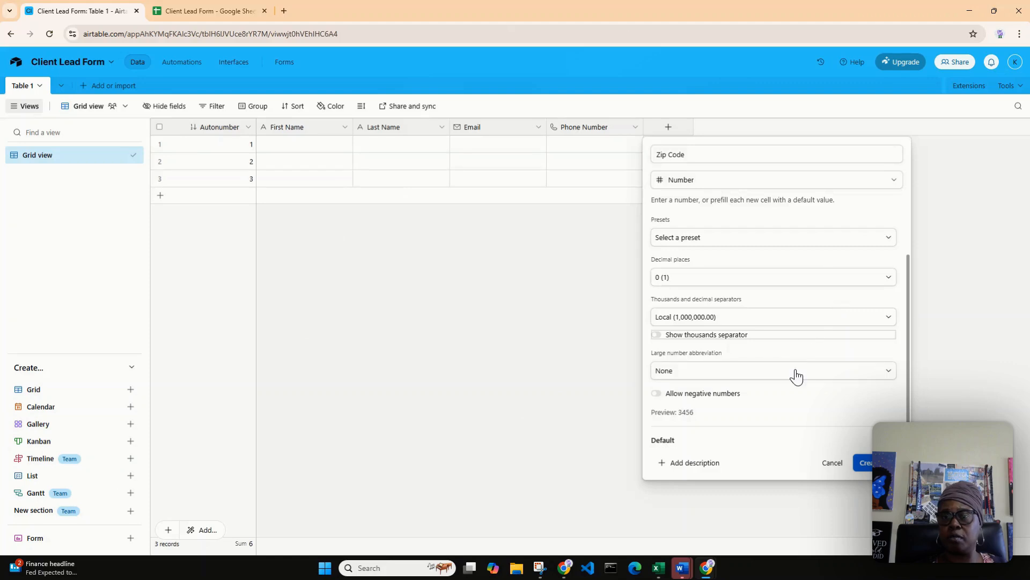
pyautogui.scroll(-2, 794, 374)
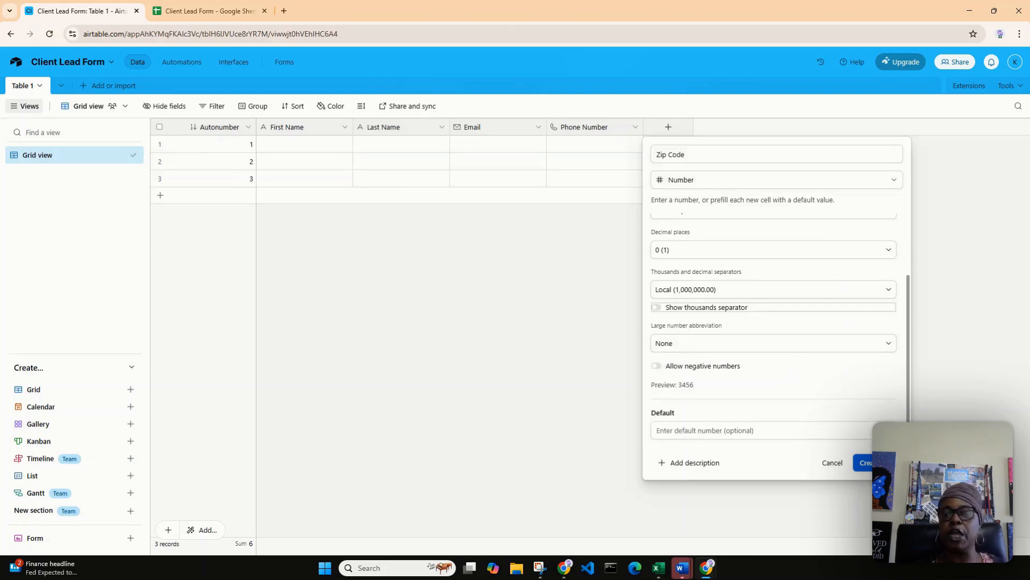
pyautogui.click(865, 463)
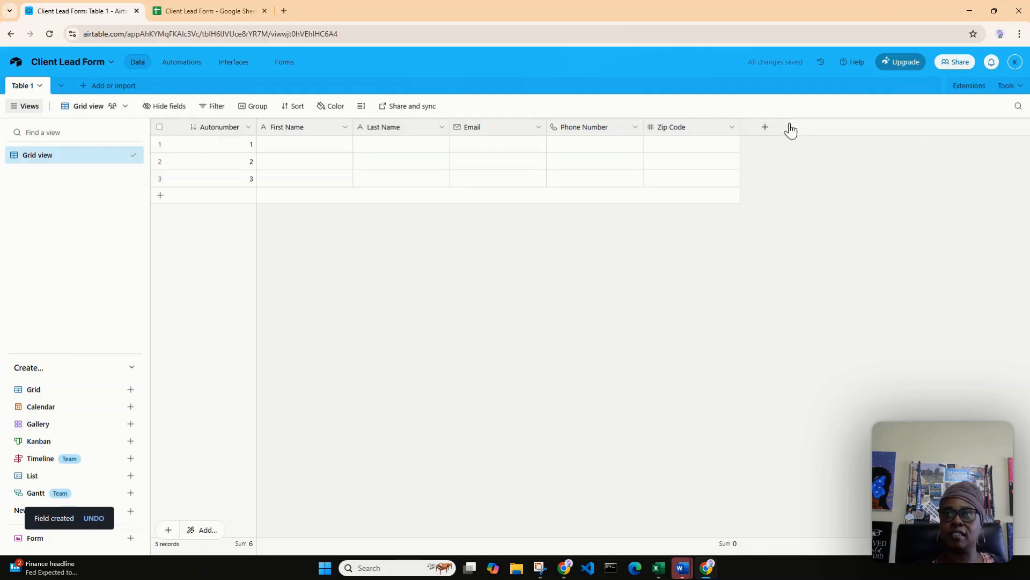
# Check the next column in the Client Lead Form sheet and add a Date of Injury field with the Date type and Local date format.
pyautogui.click(205, 14)
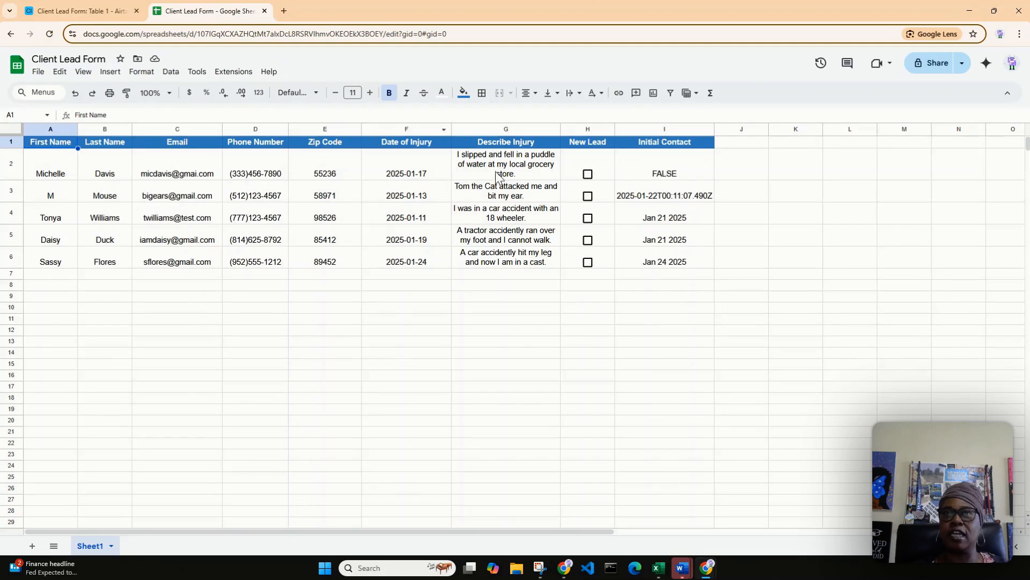
pyautogui.click(91, 17)
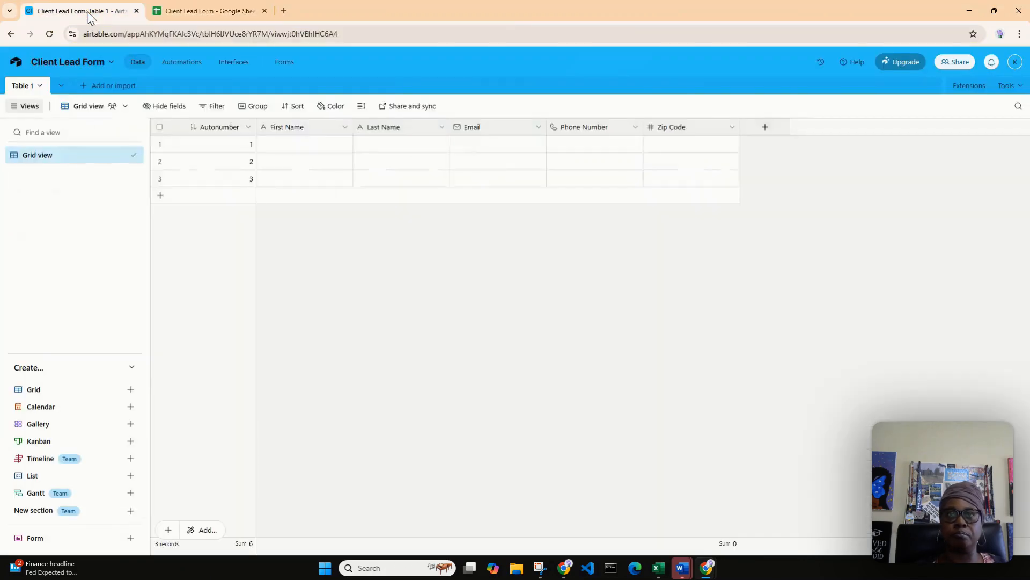
pyautogui.click(766, 130)
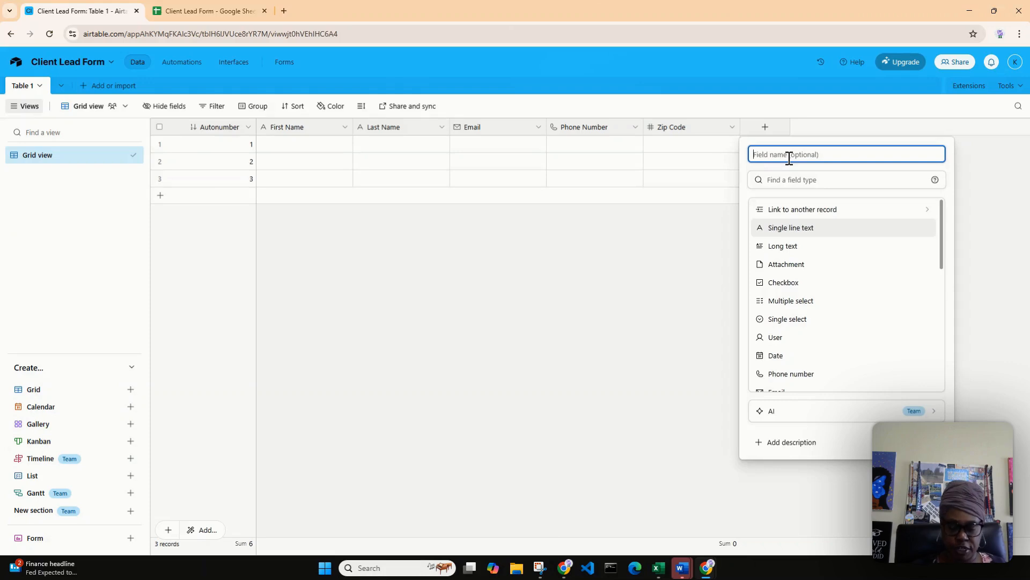
pyautogui.write('Date of Injury')
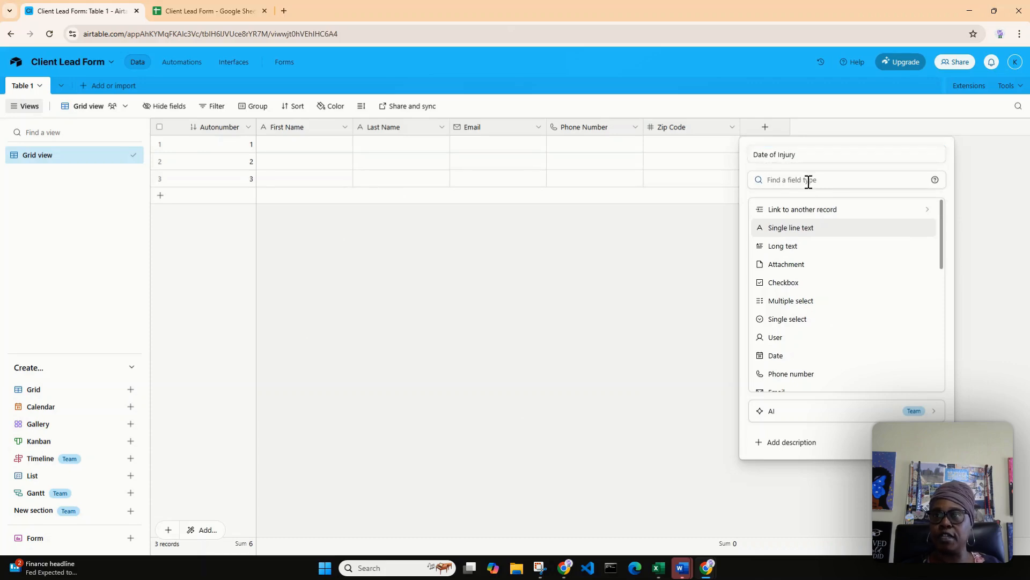
pyautogui.write('da')
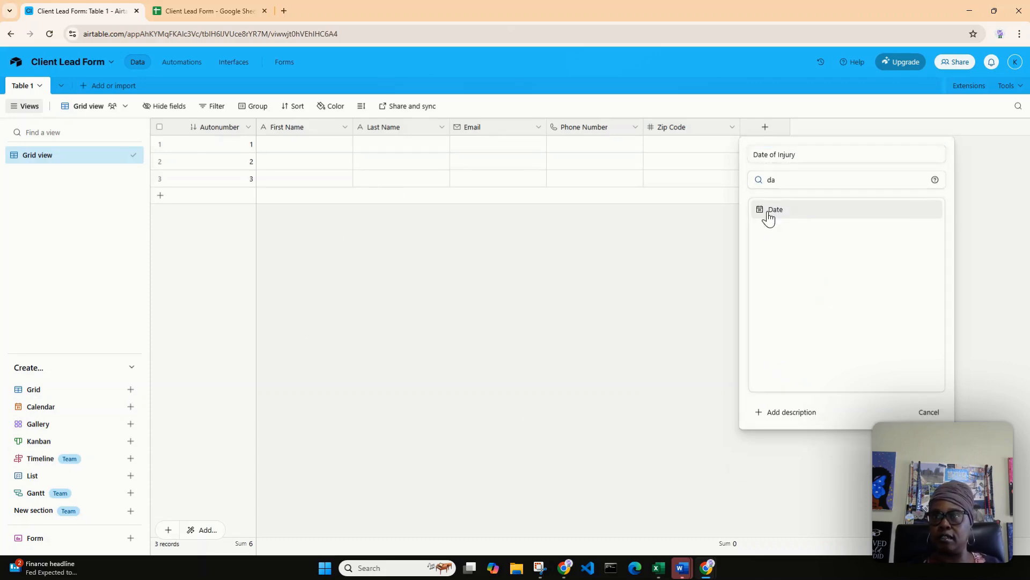
pyautogui.click(770, 211)
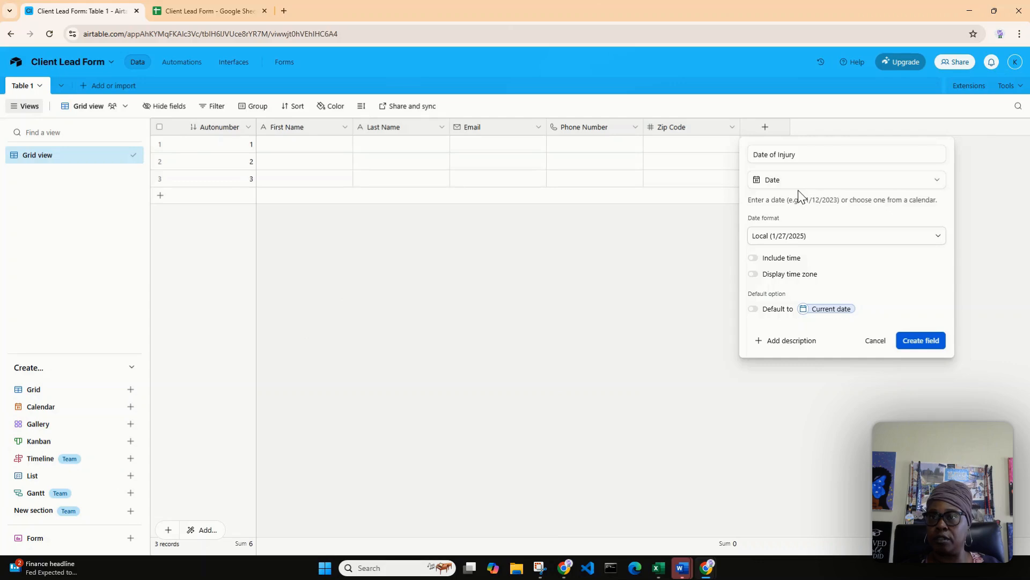
pyautogui.click(938, 243)
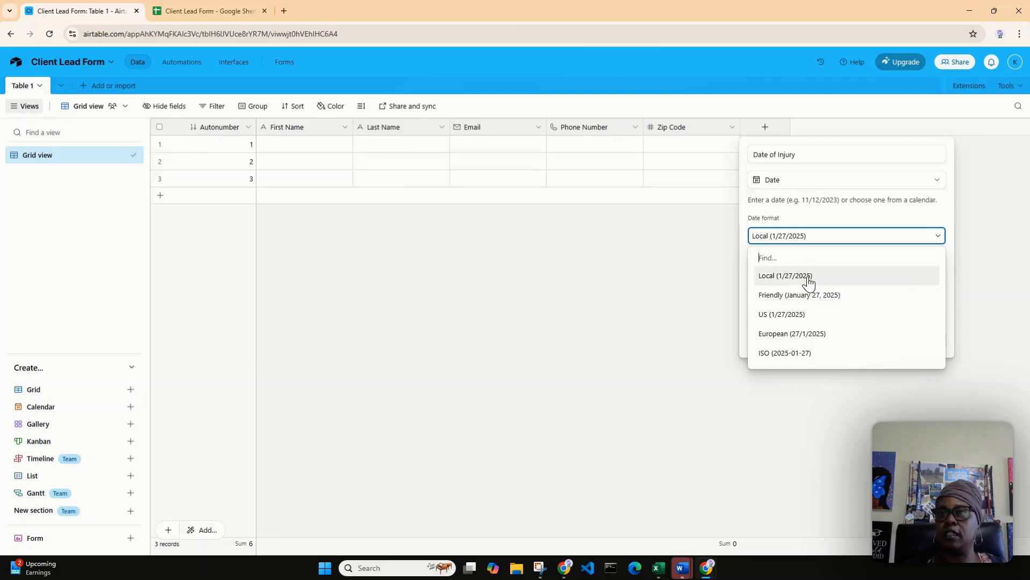
pyautogui.click(809, 279)
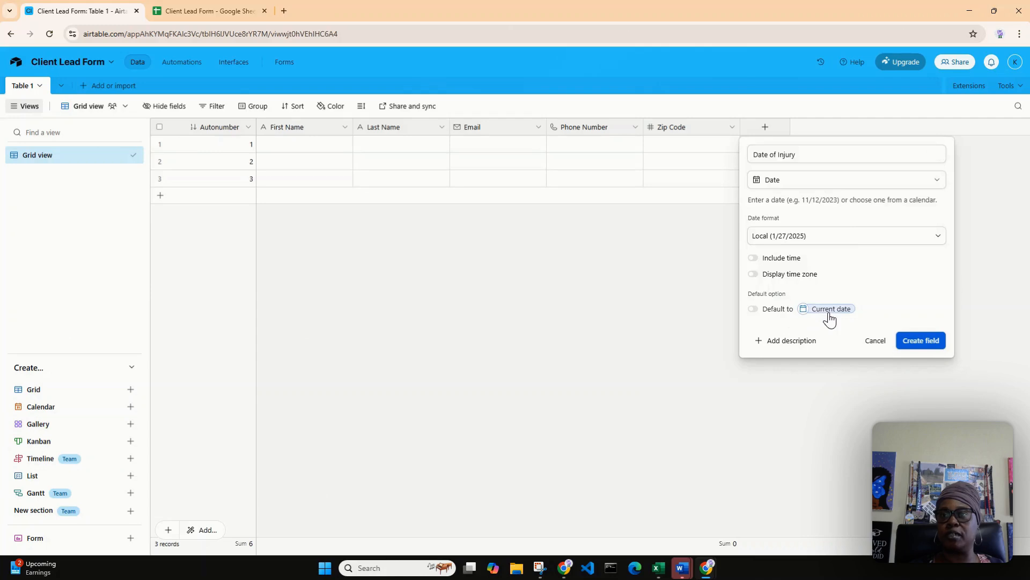
pyautogui.click(921, 340)
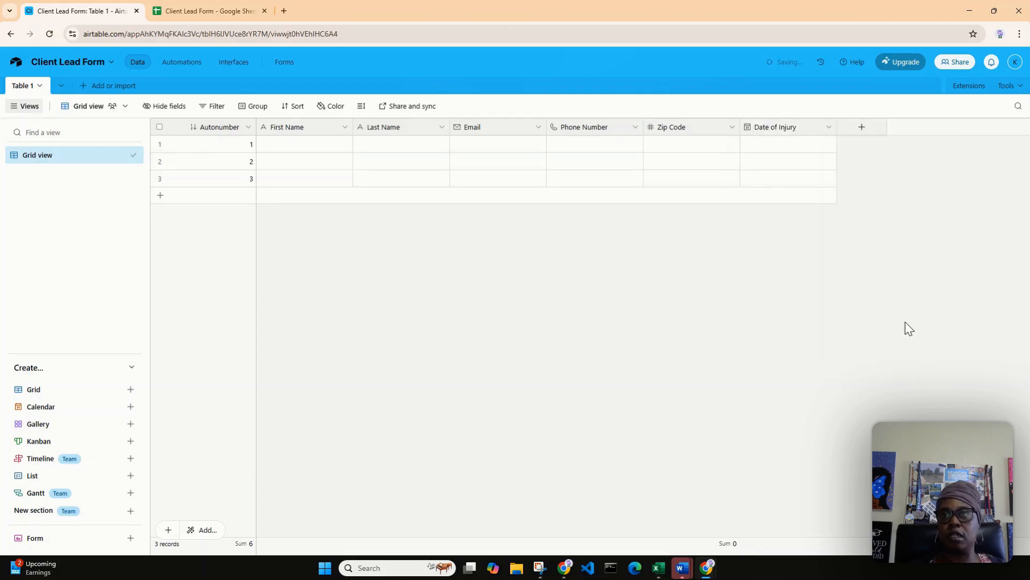
# Add a field named Describe Injury with the Long text type after Date of Injury.
pyautogui.click(861, 131)
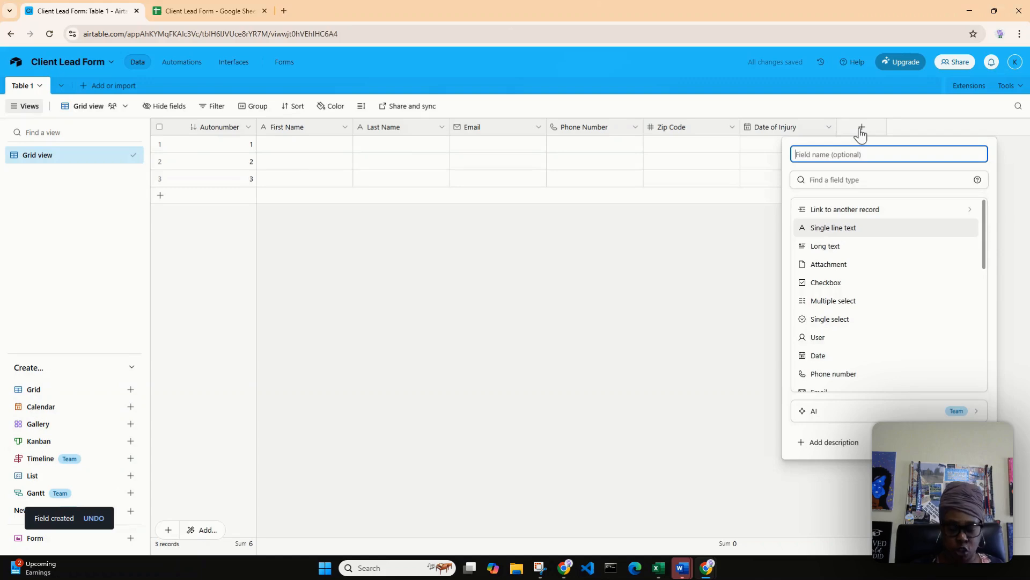
pyautogui.write('Descri')
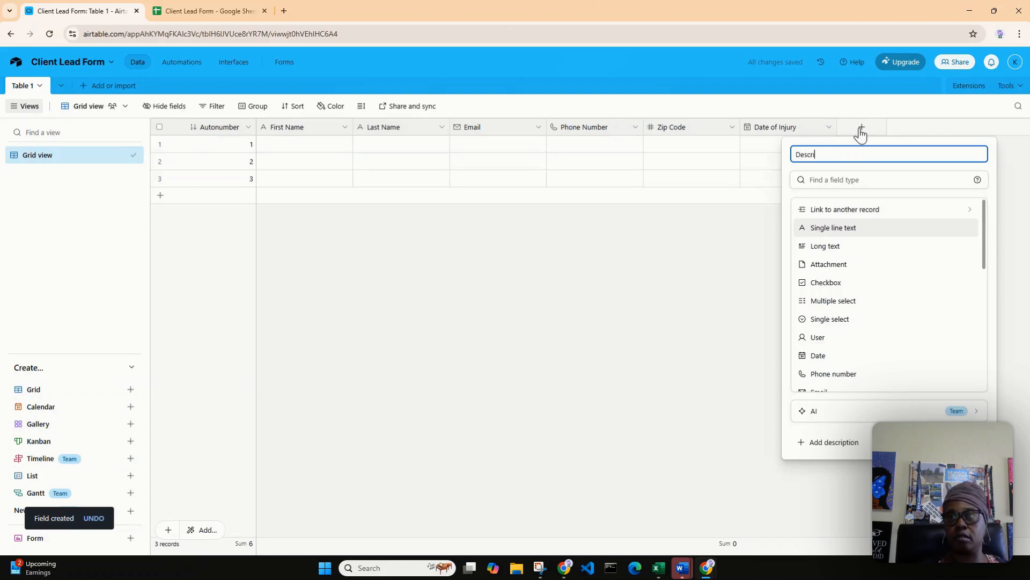
pyautogui.write('pe In')
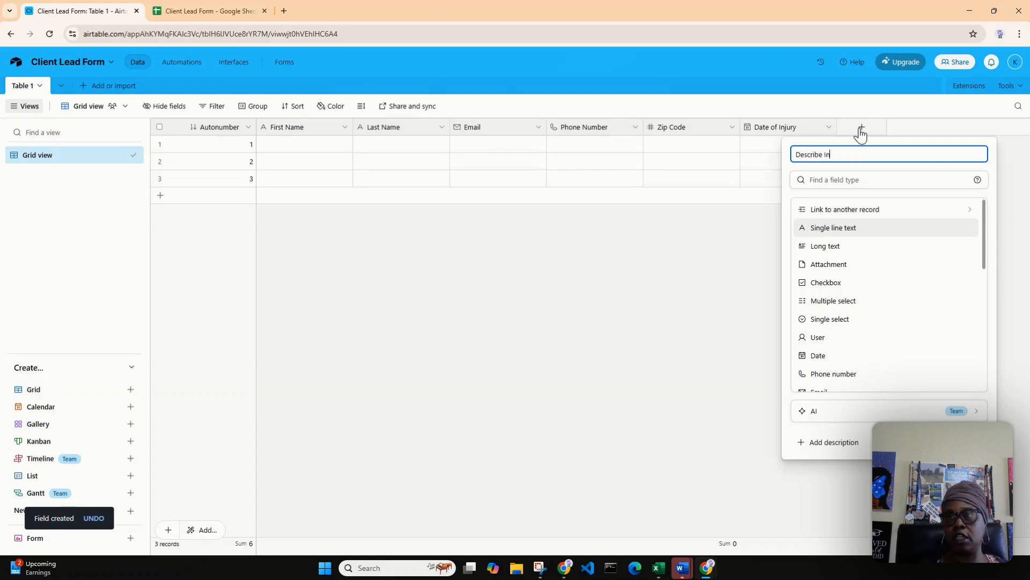
pyautogui.write('jury')
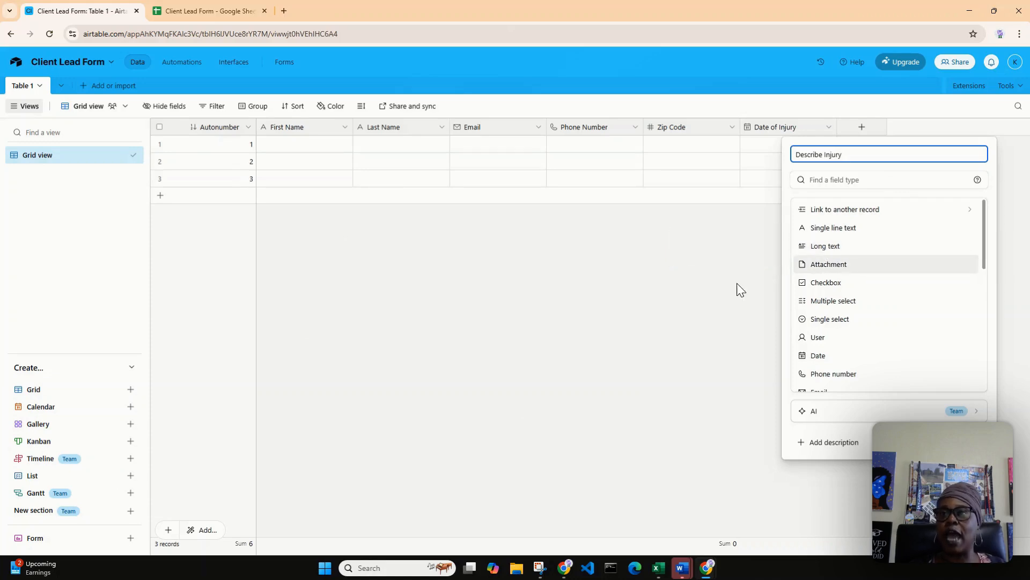
pyautogui.click(854, 248)
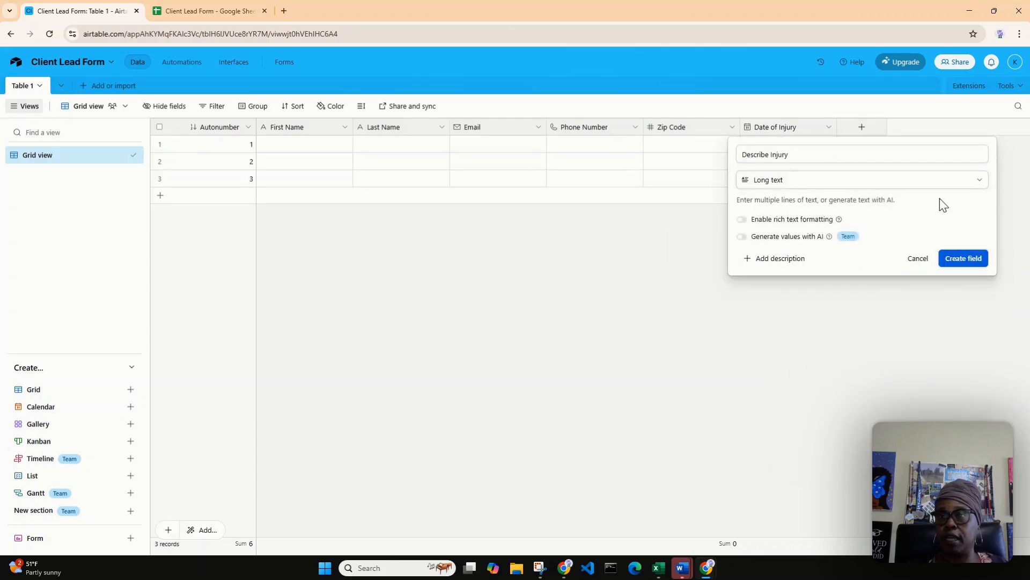
pyautogui.click(985, 260)
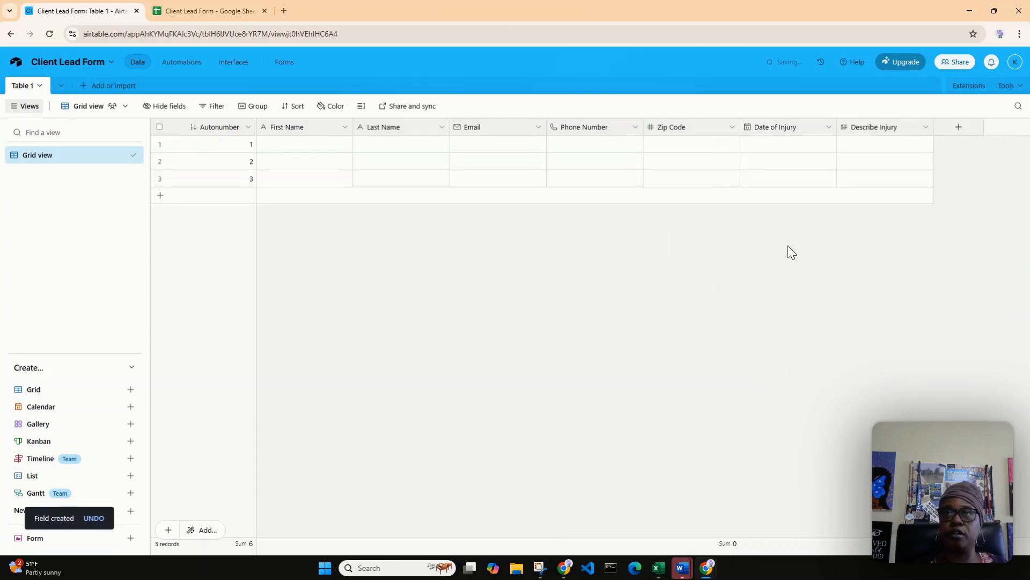
# Check the next column in the Client Lead Form sheet and add a New Lead field of type Checkbox with the green check mark style.
pyautogui.click(220, 11)
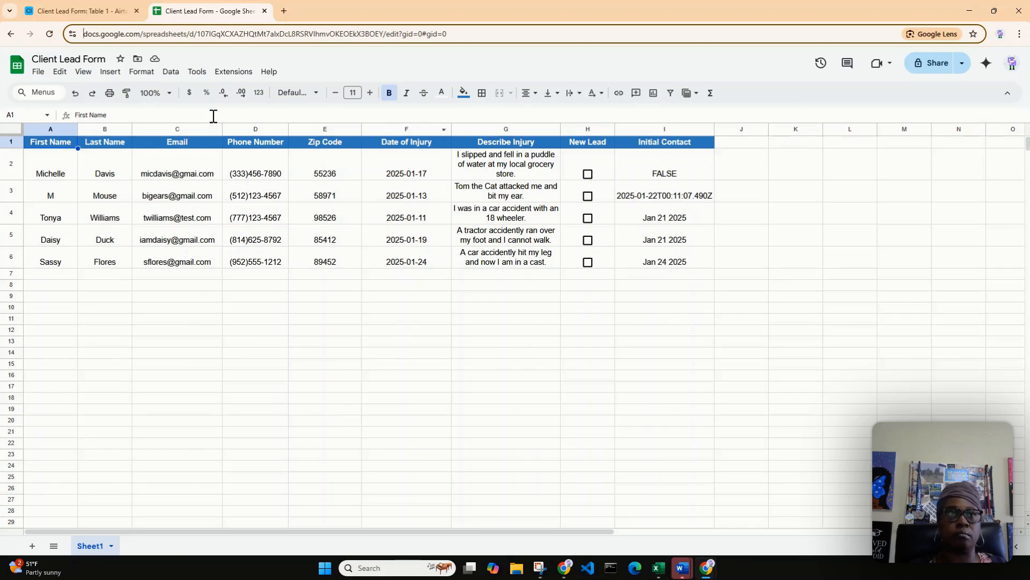
pyautogui.click(67, 13)
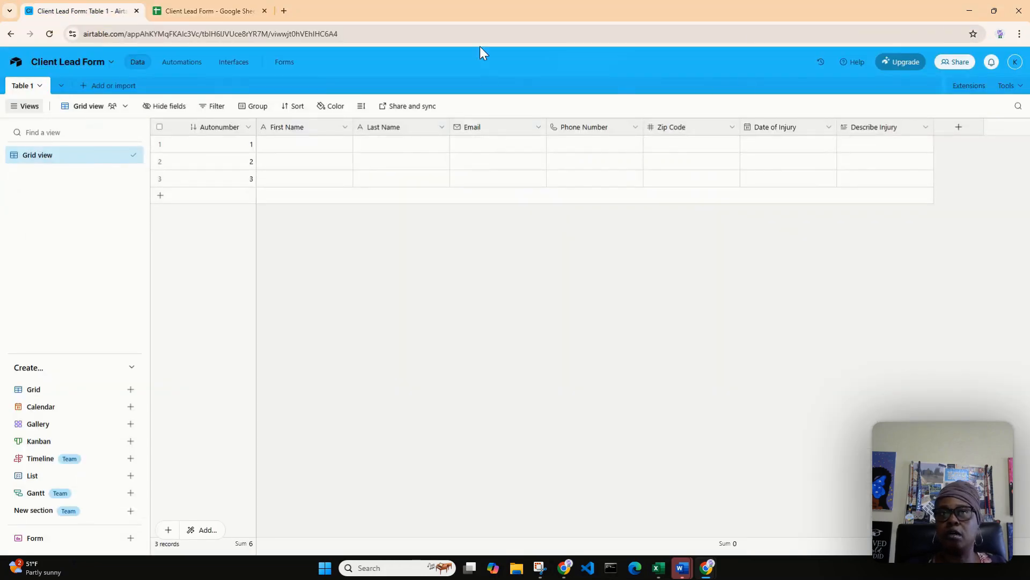
pyautogui.click(960, 129)
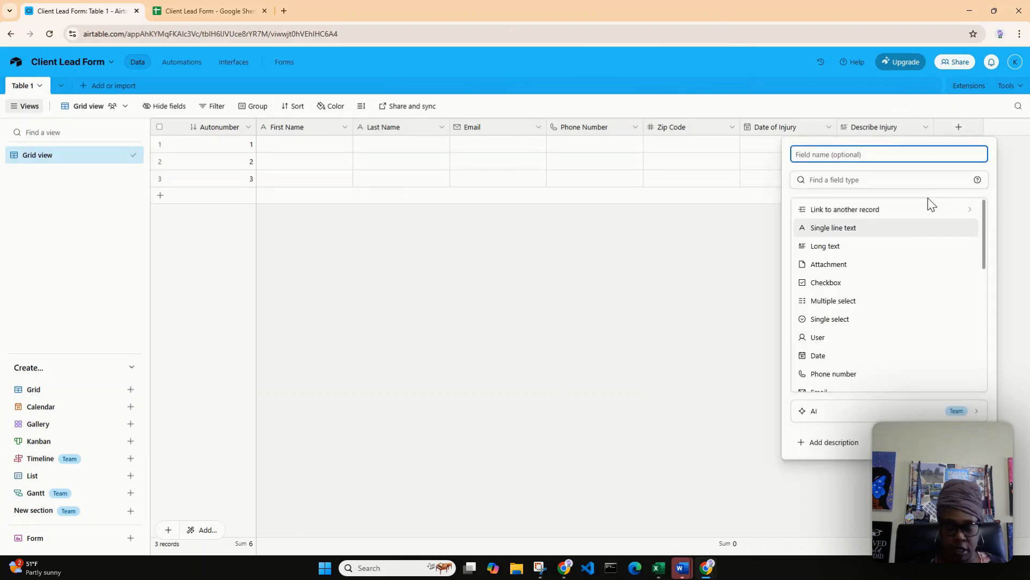
pyautogui.write('New Lea')
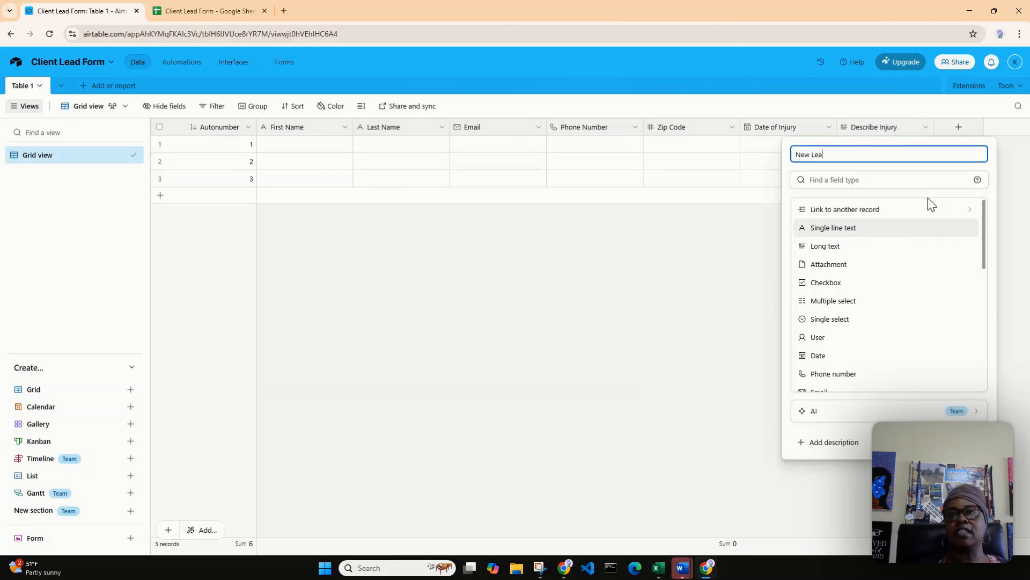
pyautogui.write('d')
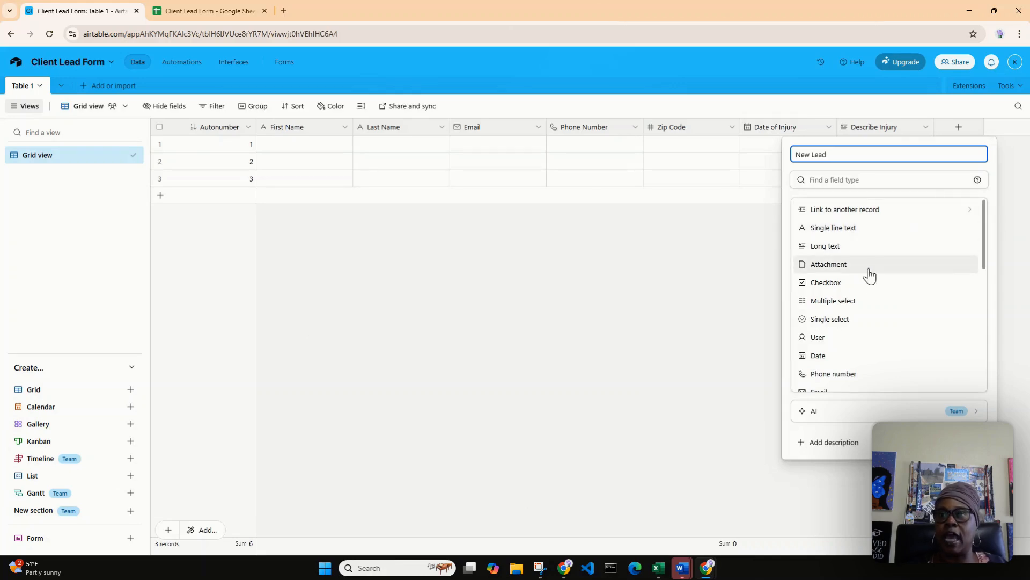
pyautogui.click(855, 284)
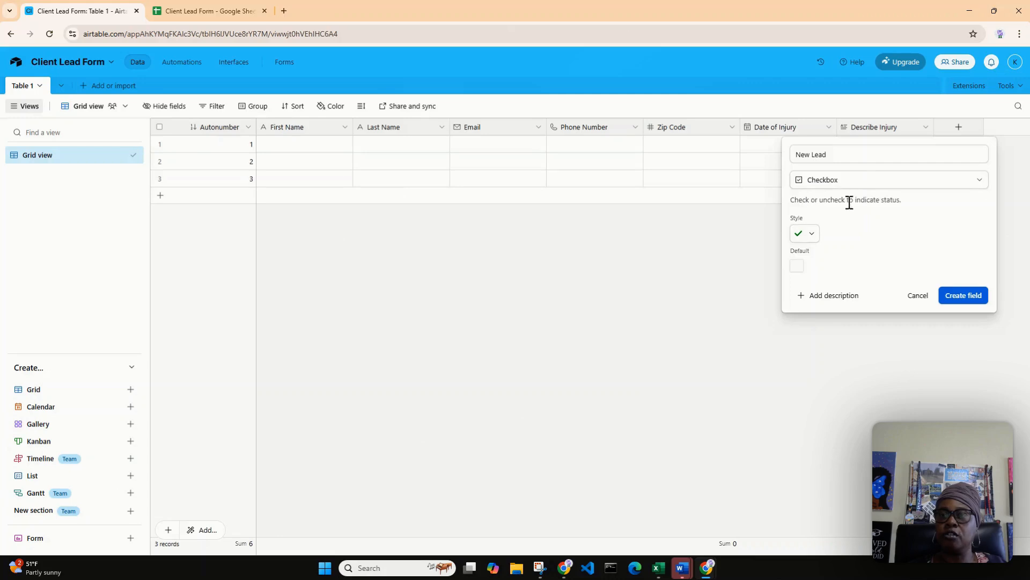
pyautogui.click(814, 237)
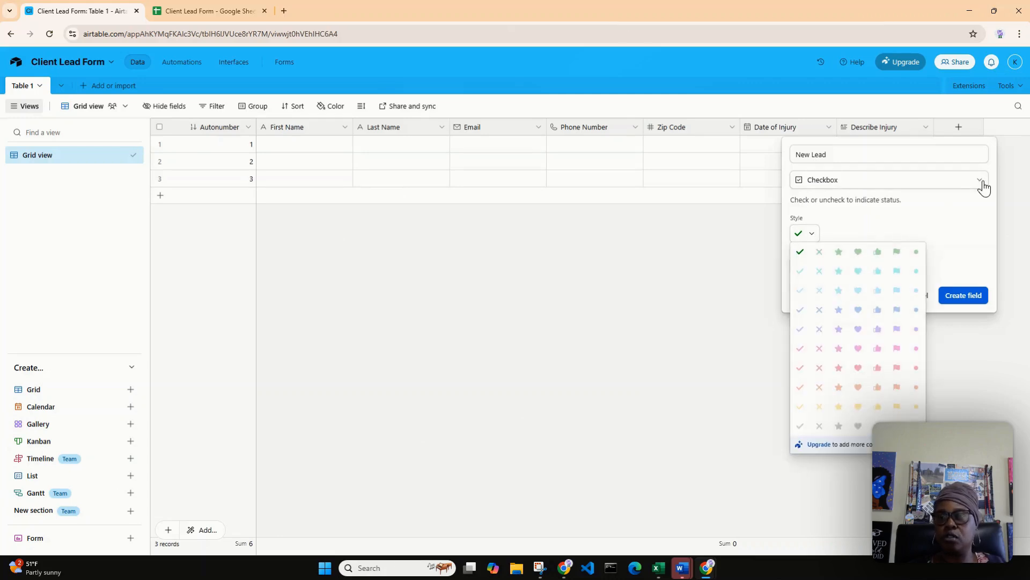
pyautogui.click(799, 252)
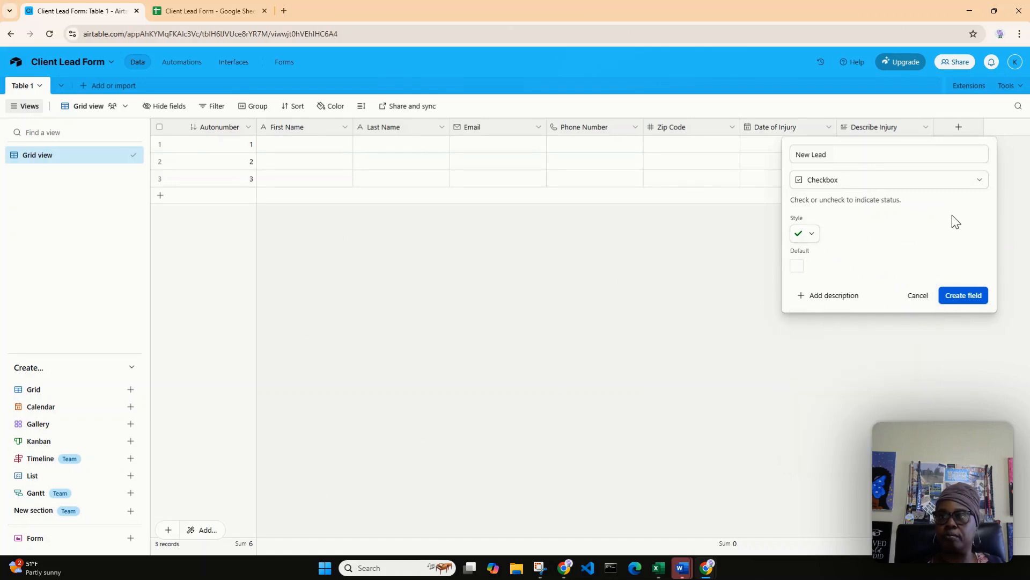
pyautogui.click(964, 296)
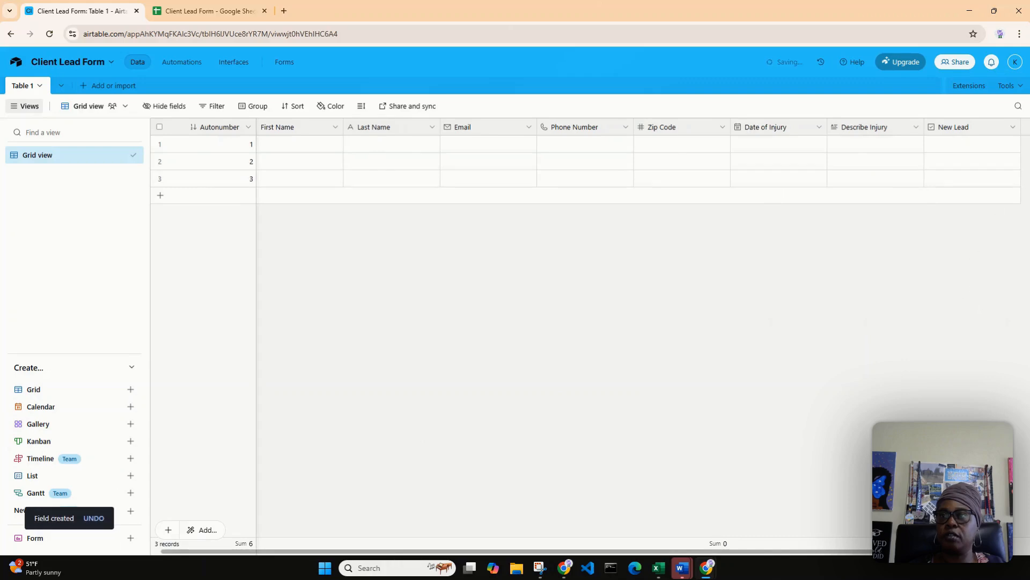
# Add an Initial Contact field of type Date with the Local date format, defaulting to the current date.
pyautogui.moveTo(649, 551); pyautogui.dragTo(721, 521)
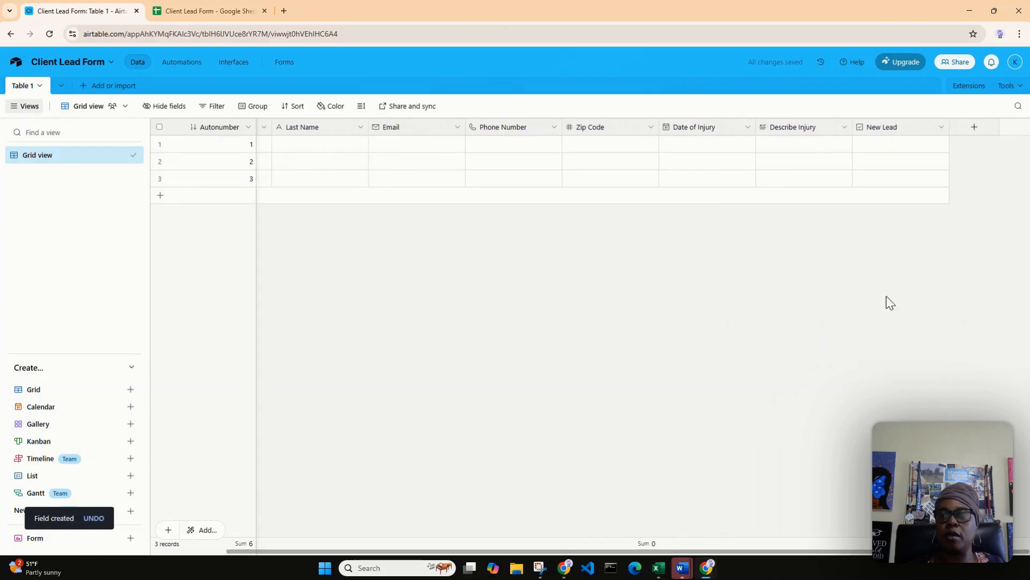
pyautogui.click(975, 133)
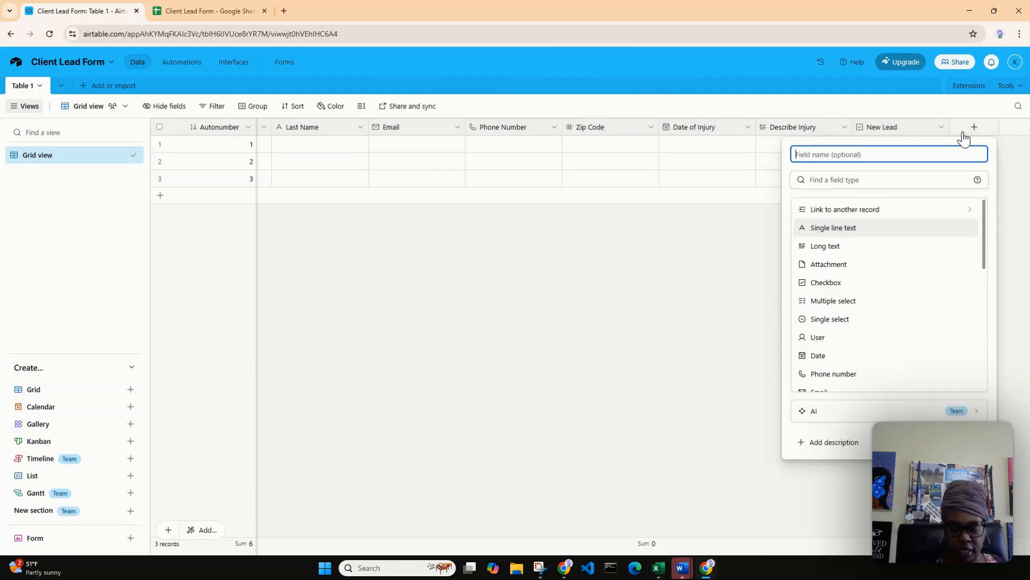
pyautogui.write('Initia')
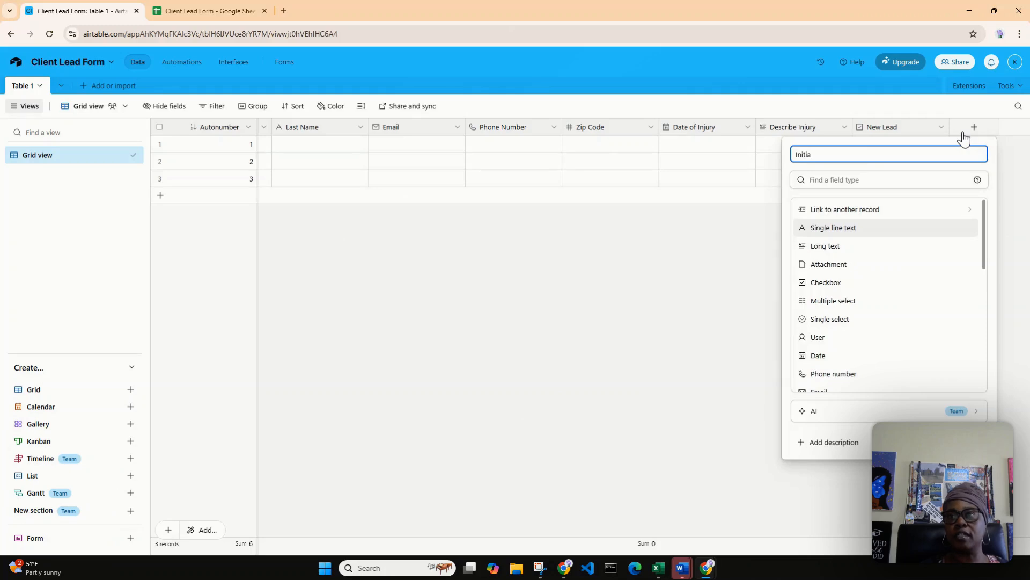
pyautogui.write('l Conte')
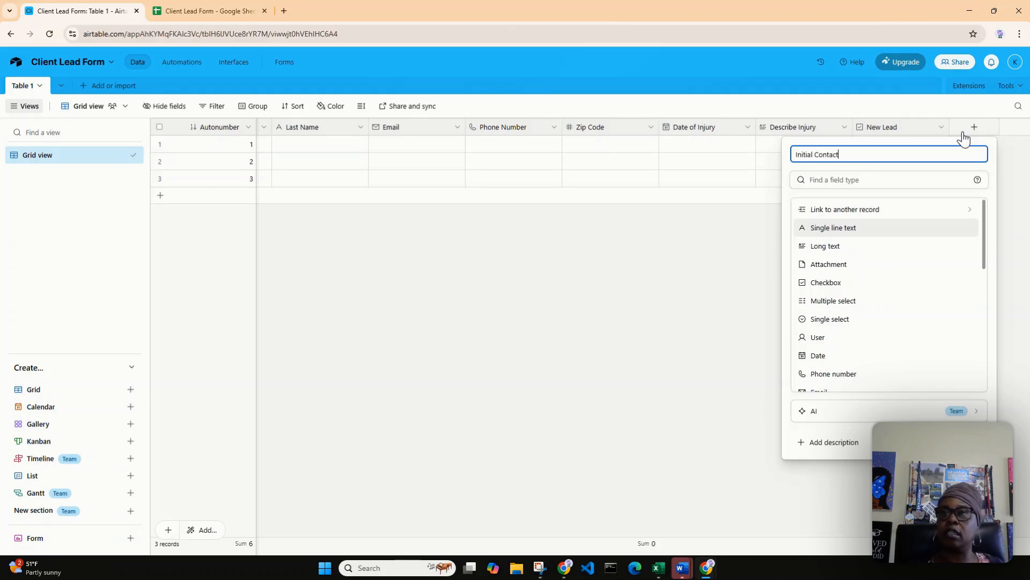
pyautogui.click(833, 355)
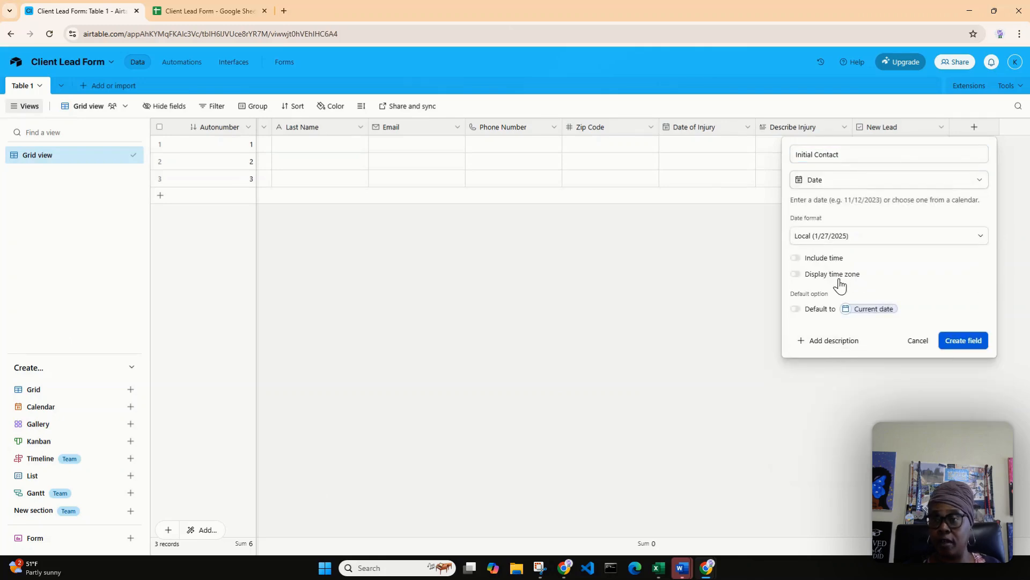
pyautogui.click(796, 310)
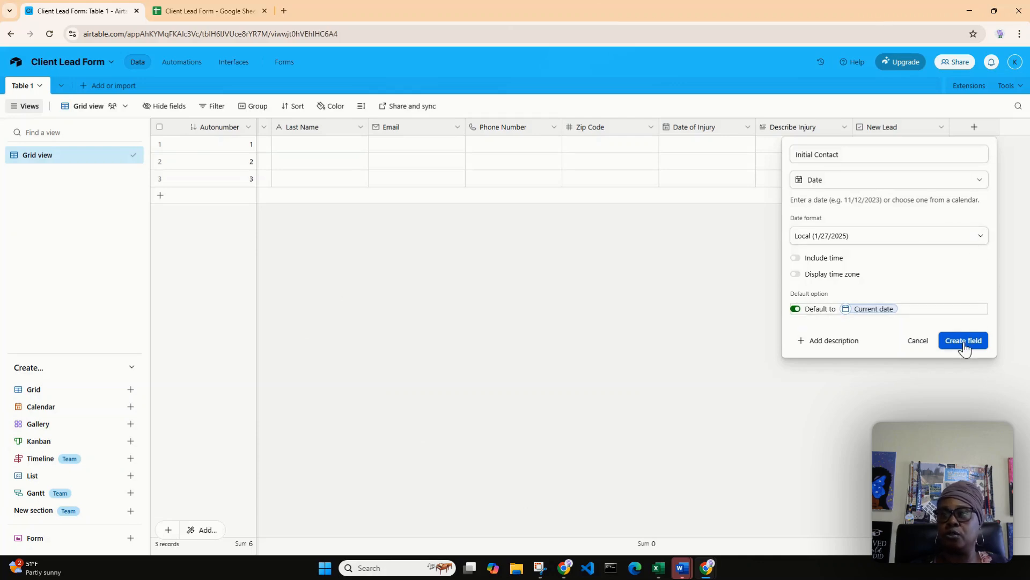
pyautogui.click(798, 310)
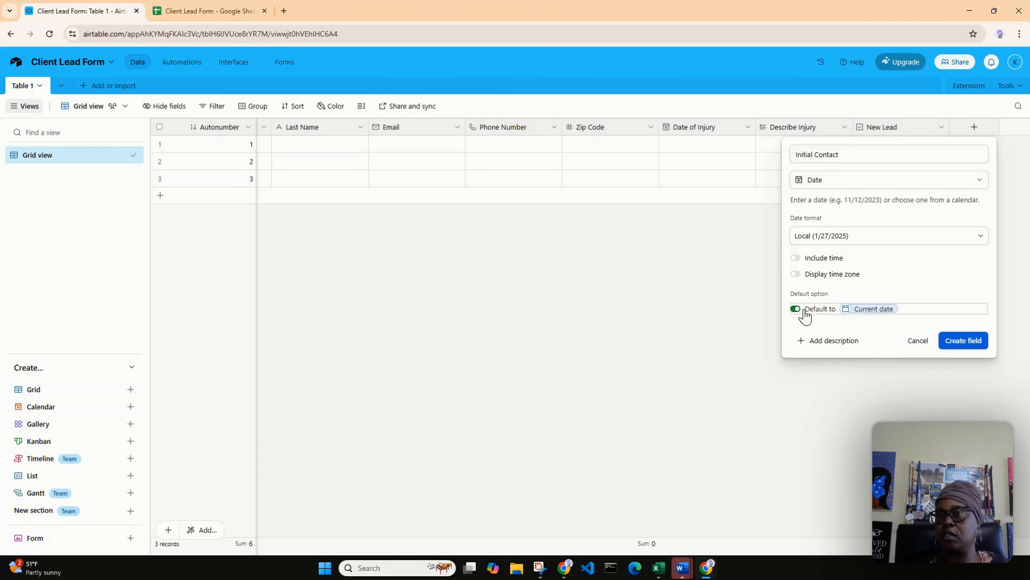
pyautogui.click(796, 310)
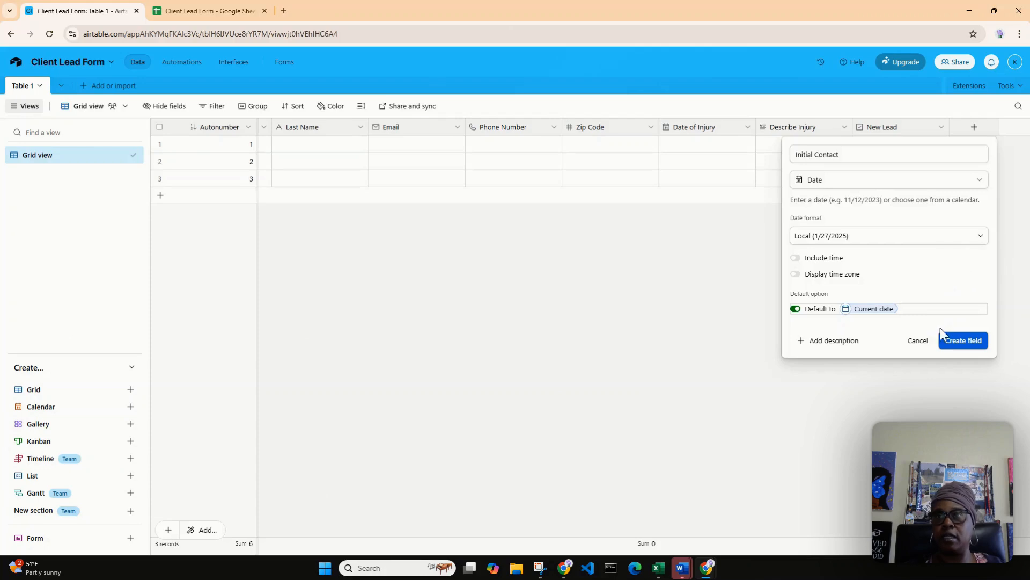
pyautogui.click(955, 341)
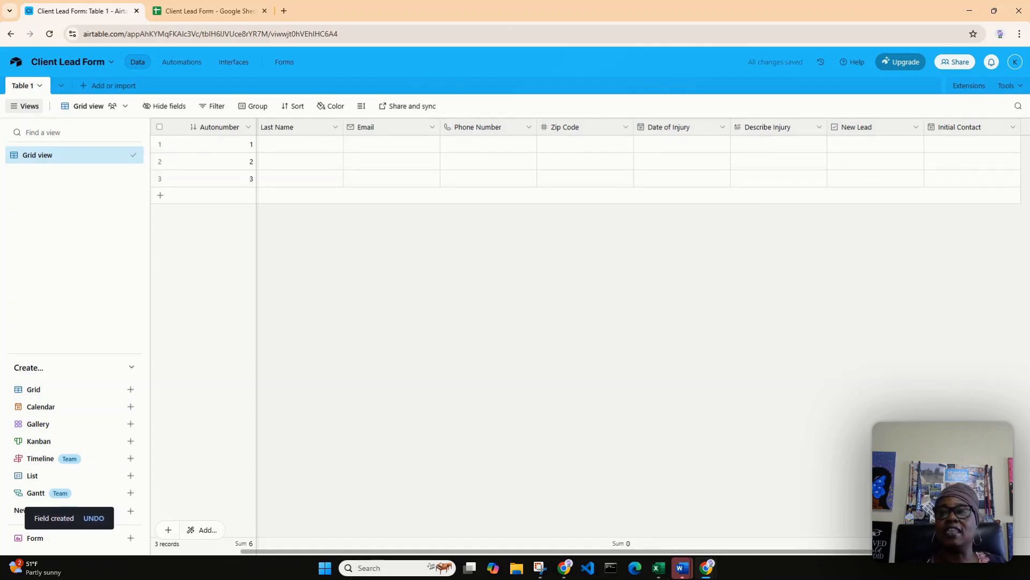
# Compare the table's fields with the column headers of the Client Lead Form Google Sheet, and return to the Airtable base.
pyautogui.moveTo(877, 554); pyautogui.dragTo(778, 577)
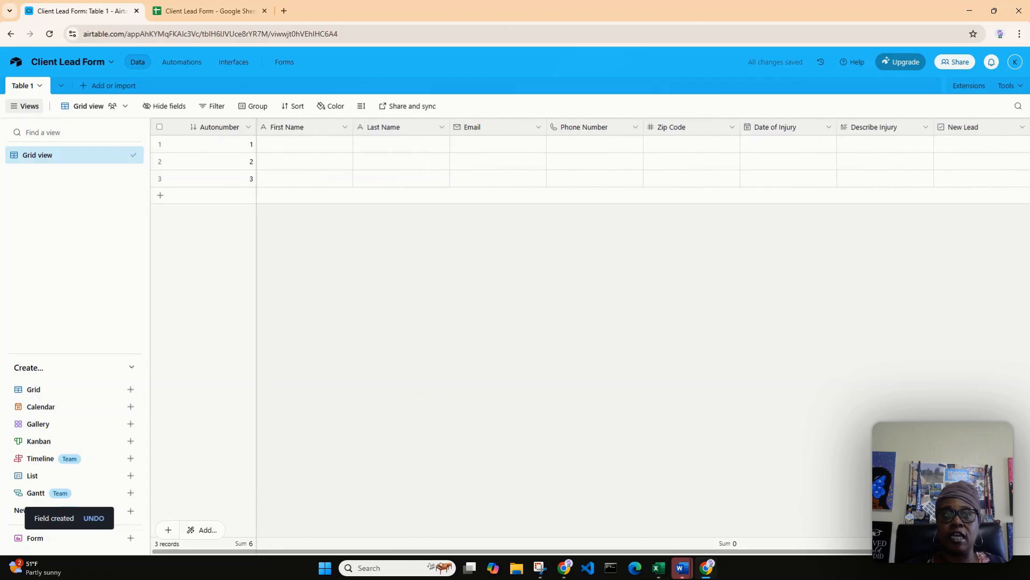
pyautogui.click(189, 9)
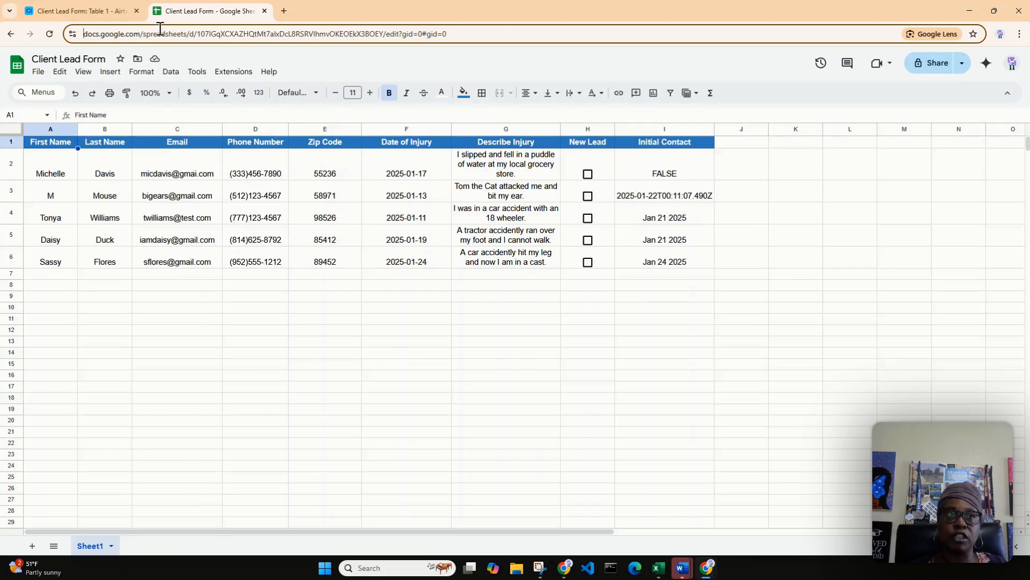
pyautogui.click(78, 9)
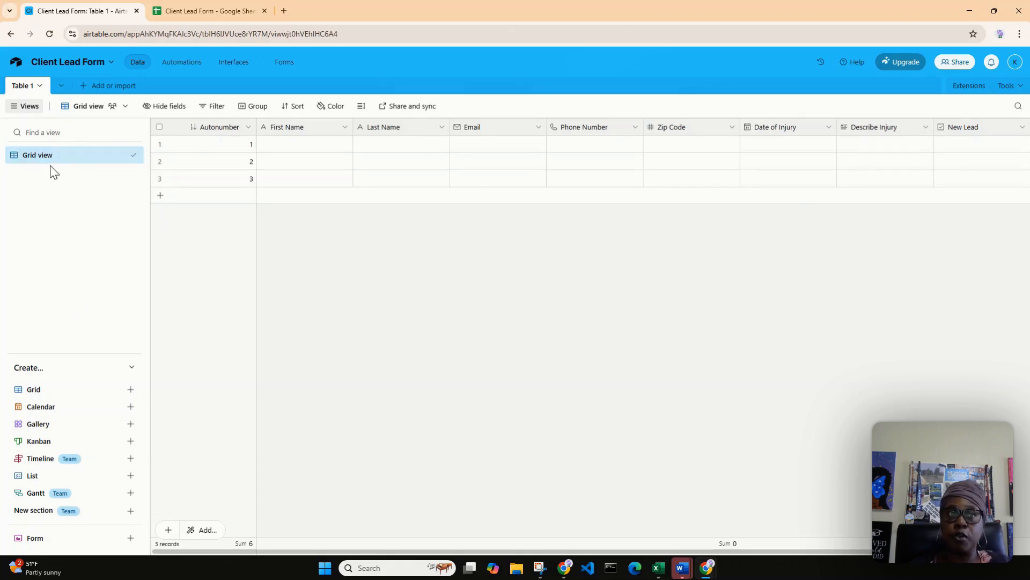
# Create a collaborative form view named Client Lead Form, using the standard form view instead of the upgraded form builder.
pyautogui.click(76, 155)
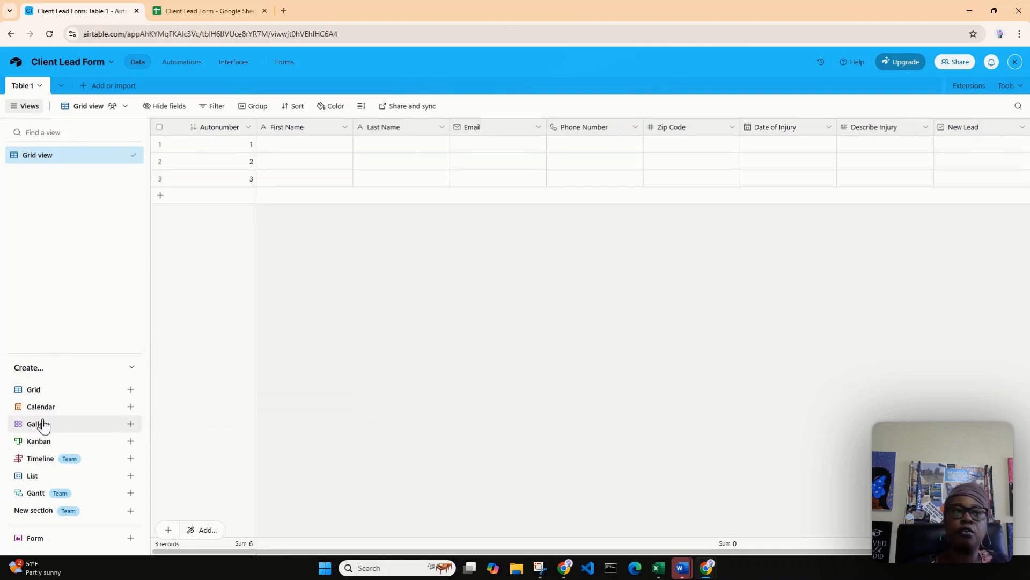
pyautogui.moveTo(34, 426)
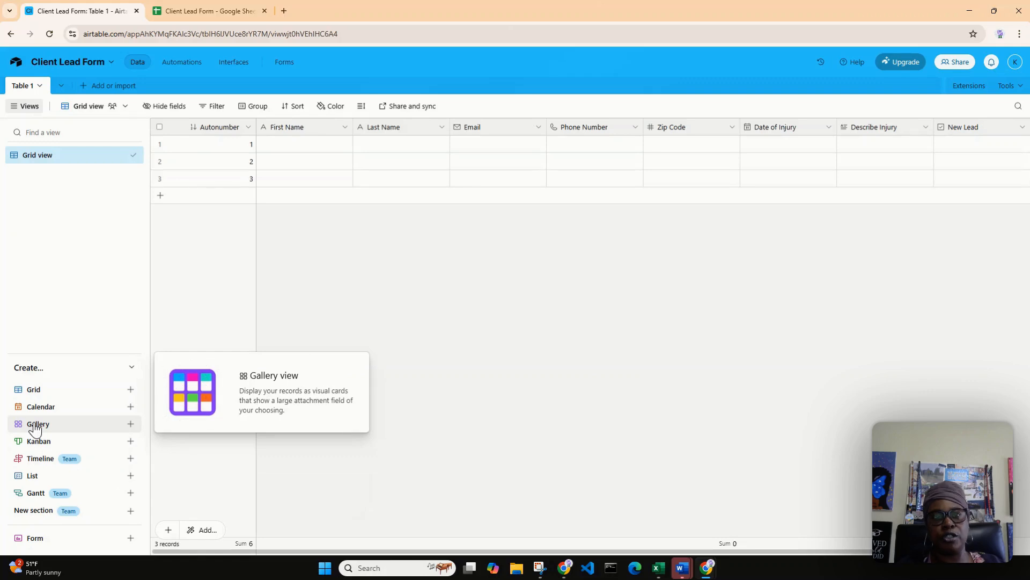
pyautogui.moveTo(35, 448)
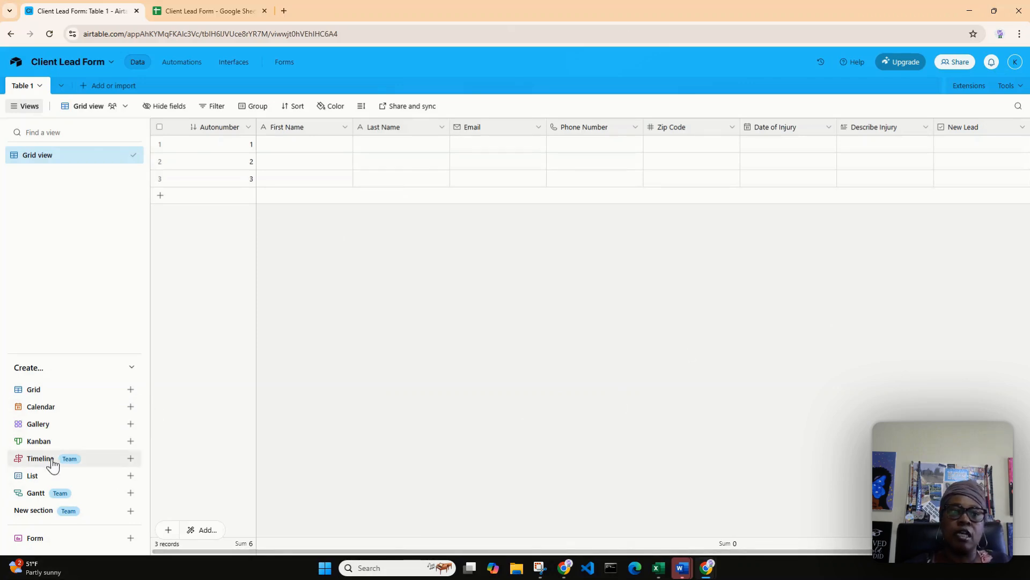
pyautogui.moveTo(23, 479)
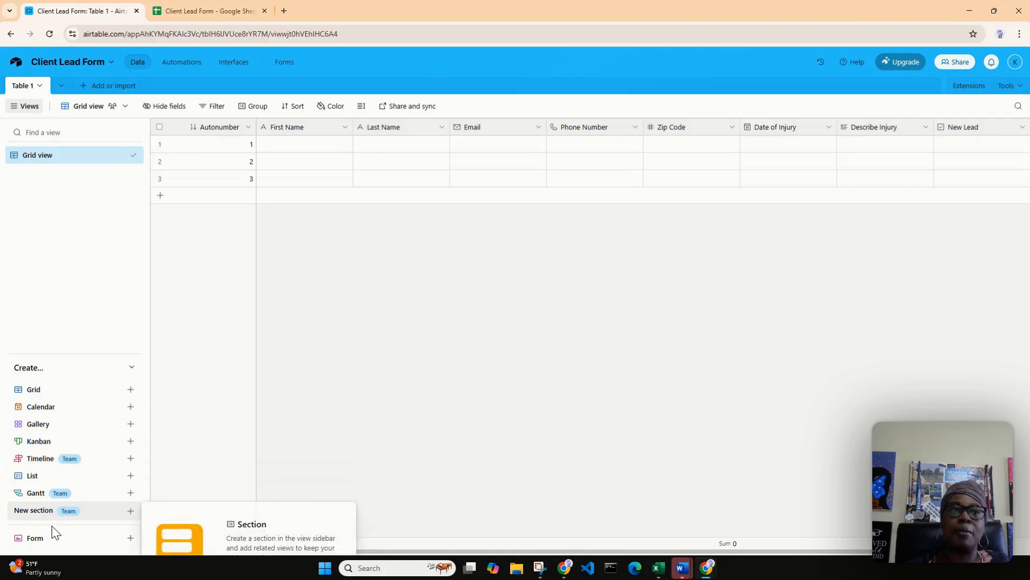
pyautogui.moveTo(21, 544)
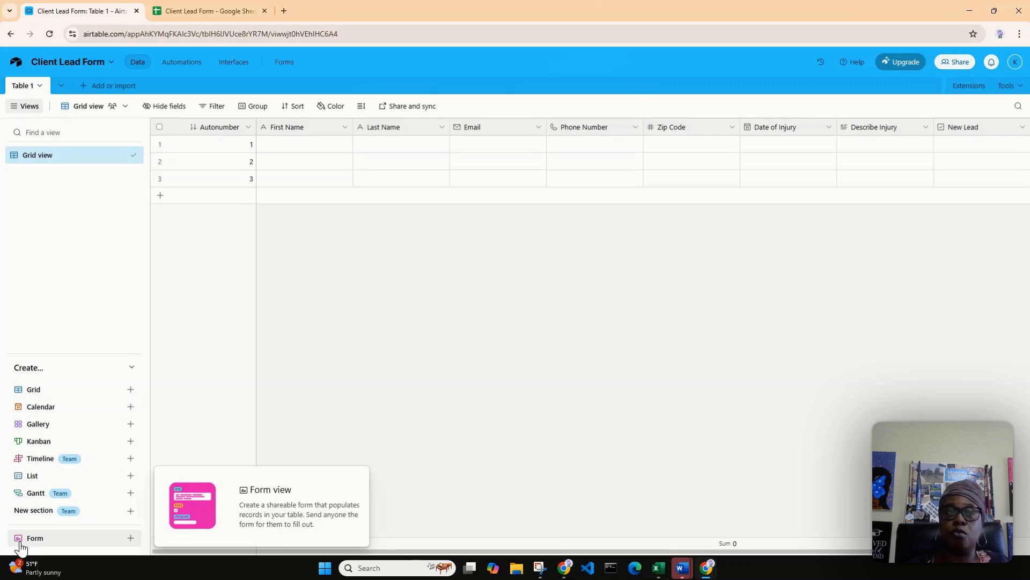
pyautogui.click(130, 537)
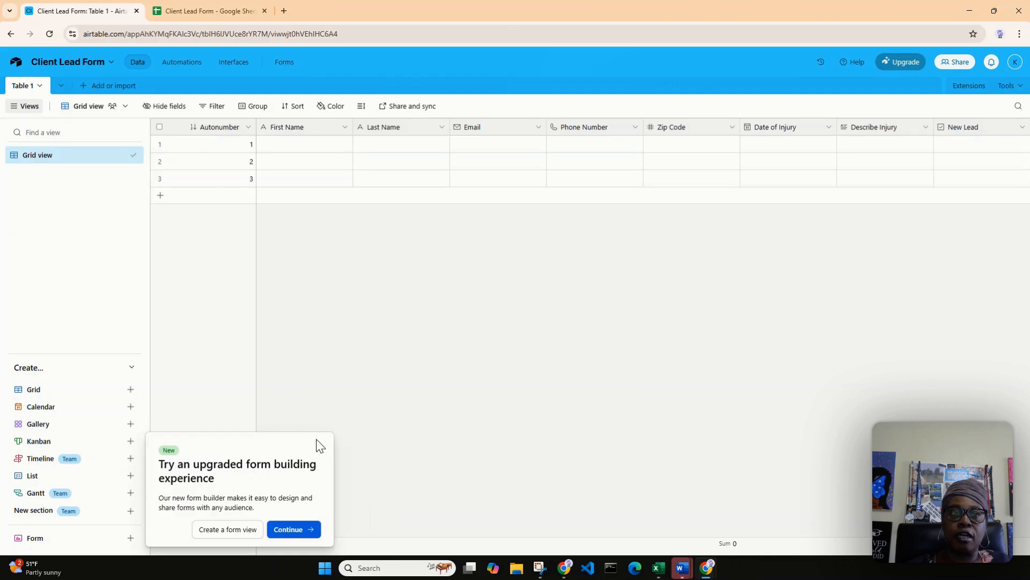
pyautogui.click(245, 533)
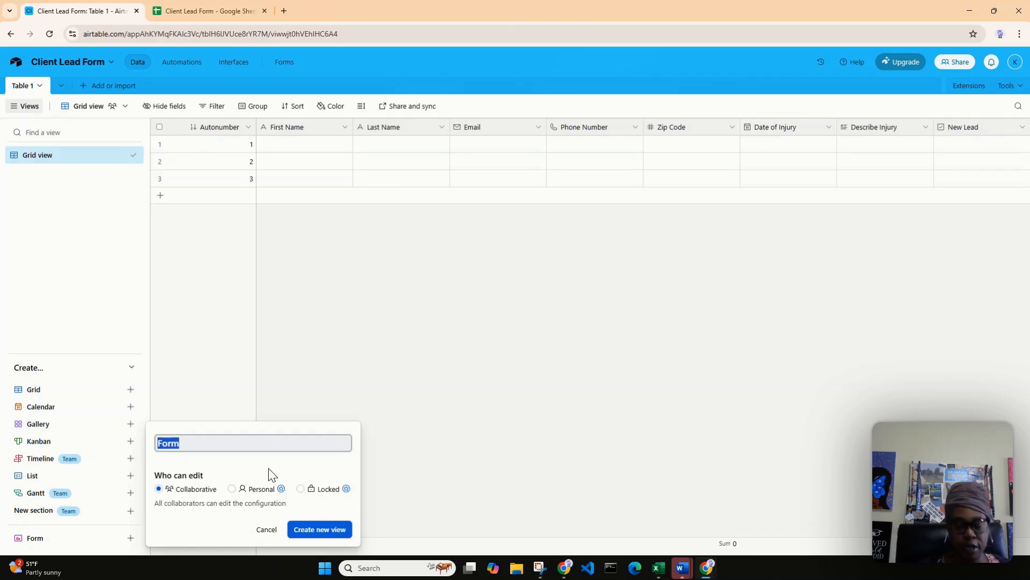
pyautogui.press('Left')
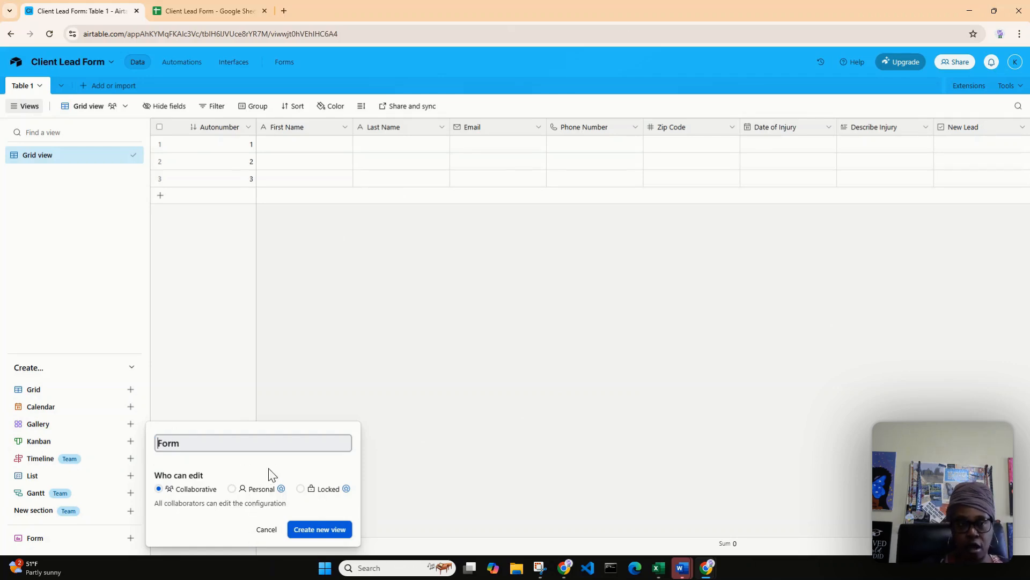
pyautogui.write('Cline')
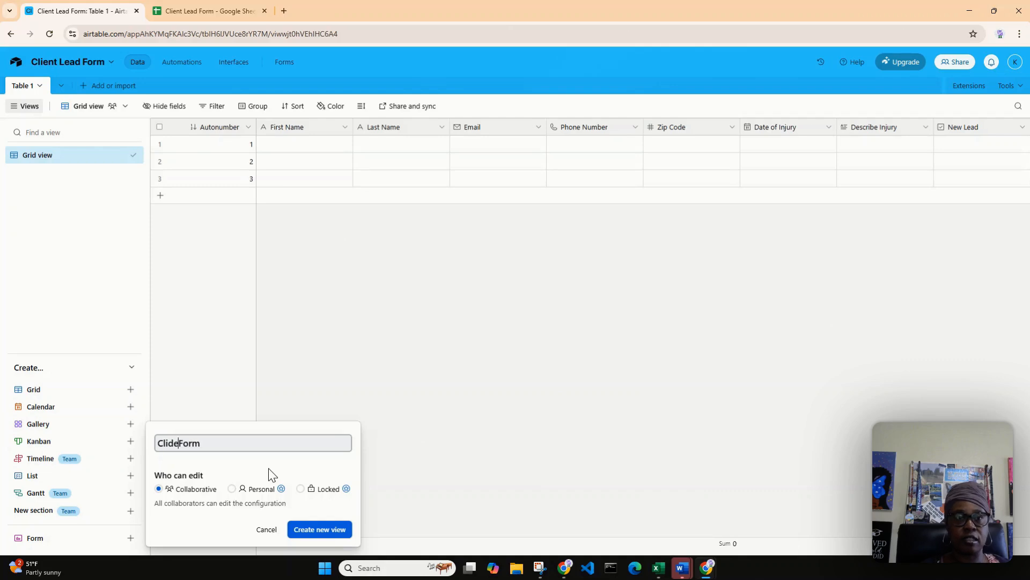
pyautogui.press('BackSpace')
pyautogui.press('BackSpace')
pyautogui.write('ent Lead')
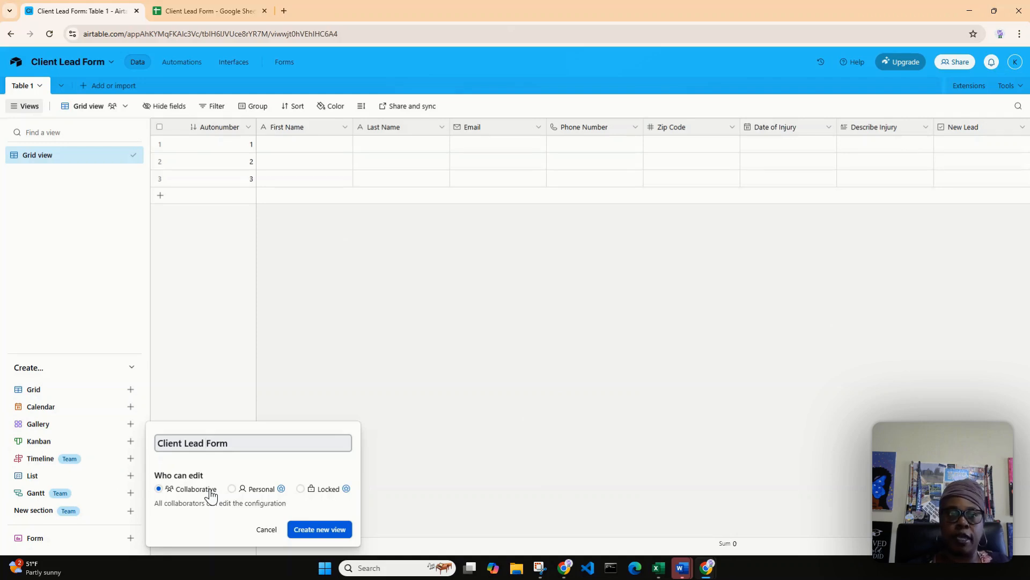
pyautogui.click(319, 530)
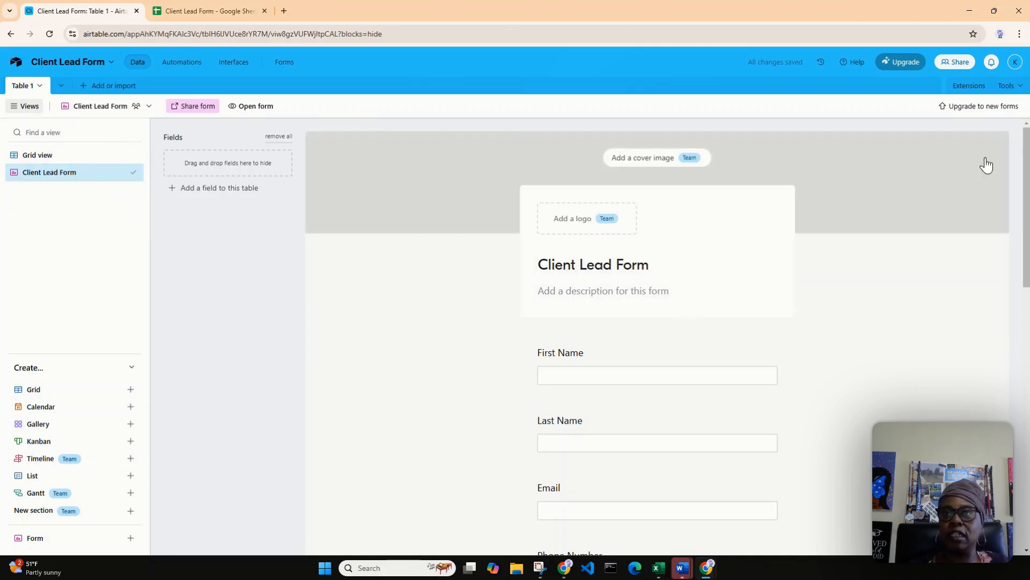
# Add the form description "Thank you for contacting ABC Law Firm please complete our firm for a great client experience.".
pyautogui.moveTo(1028, 165); pyautogui.dragTo(1028, 199)
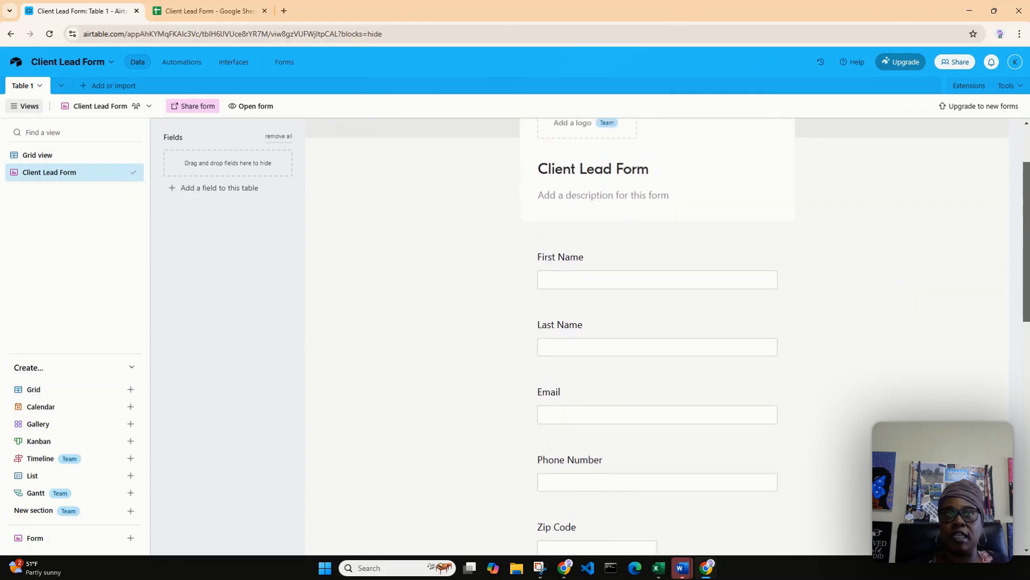
pyautogui.click(597, 193)
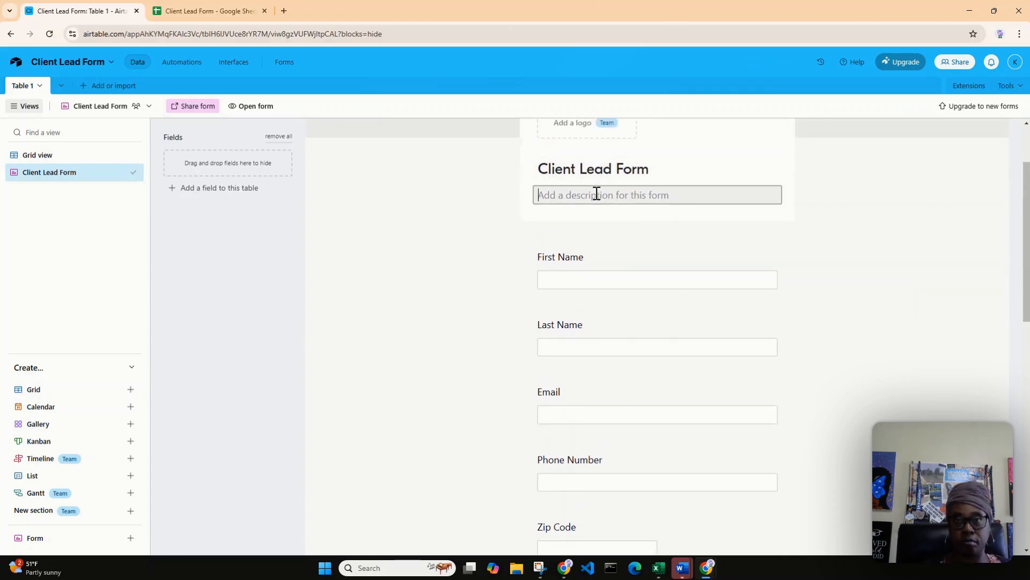
pyautogui.write('Thank you f')
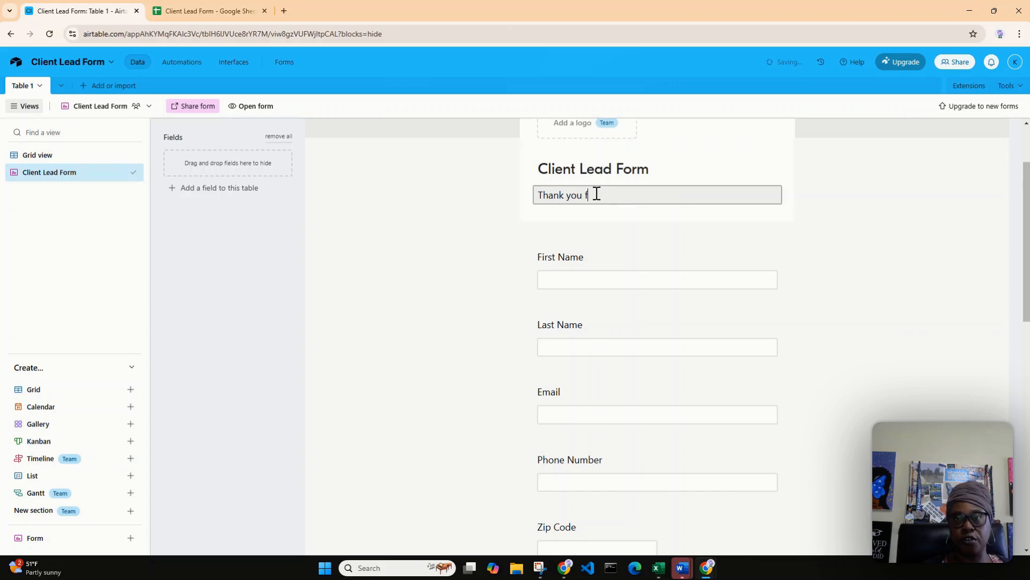
pyautogui.write('or contaciting')
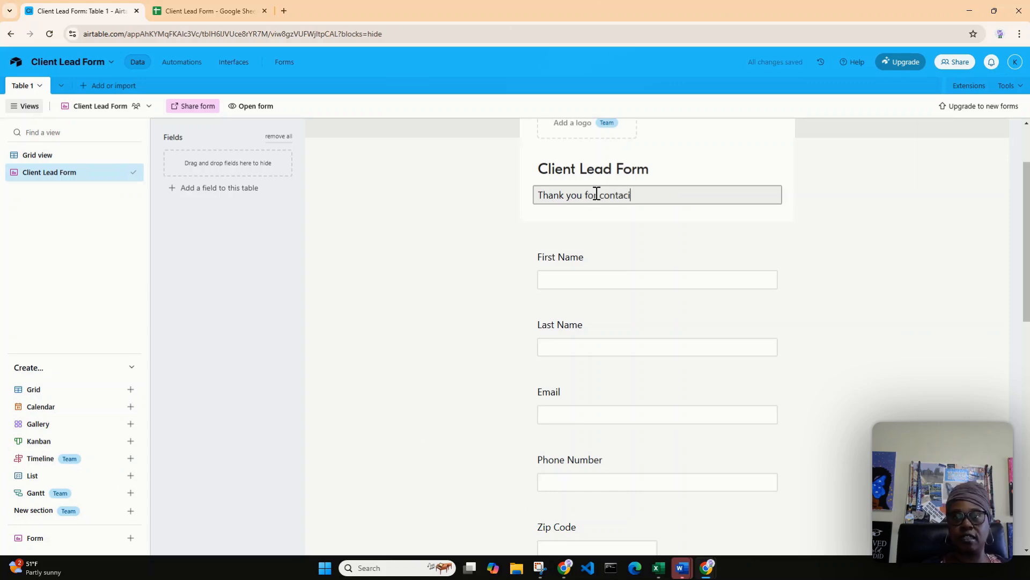
pyautogui.press('BackSpace')
pyautogui.press('BackSpace')
pyautogui.press('BackSpace')
pyautogui.press('BackSpace')
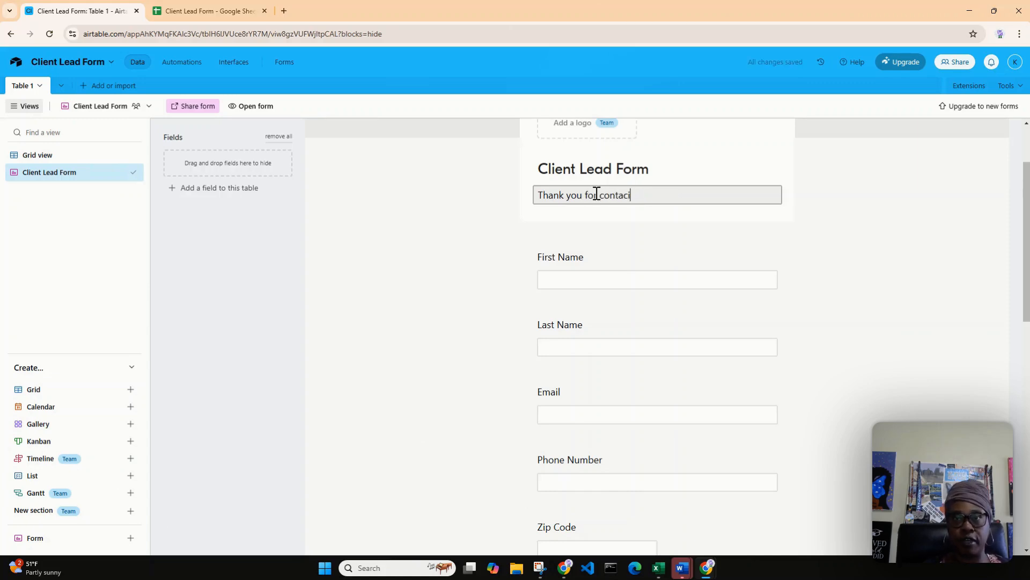
pyautogui.press('BackSpace')
pyautogui.write('ting ')
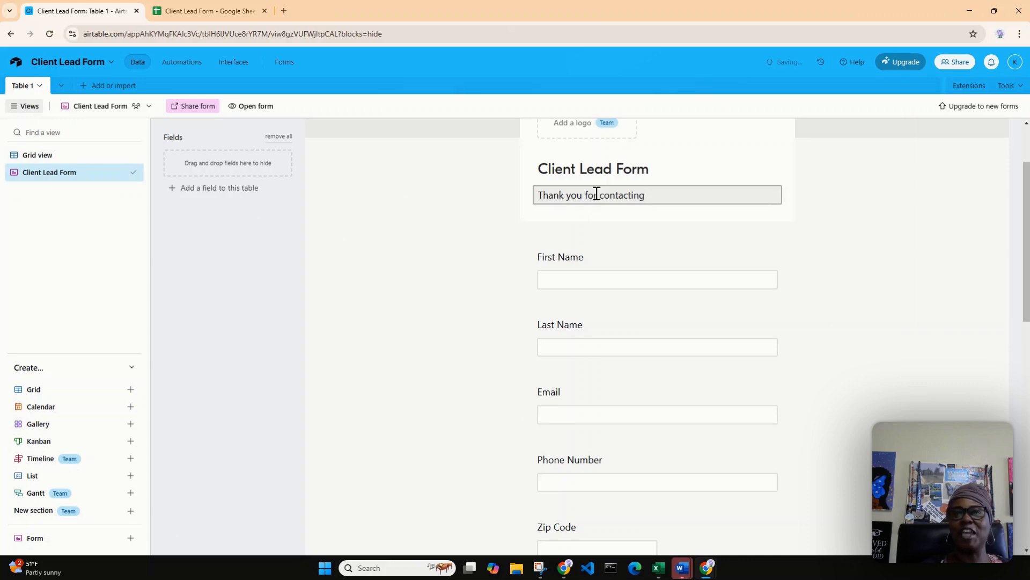
pyautogui.write('ABC L')
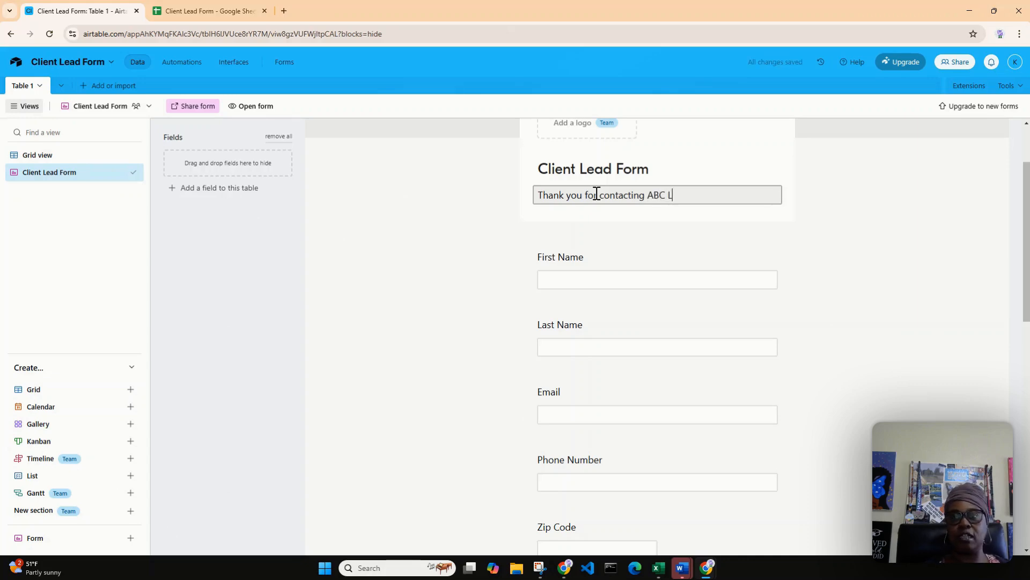
pyautogui.write('aw Firm')
pyautogui.write('p')
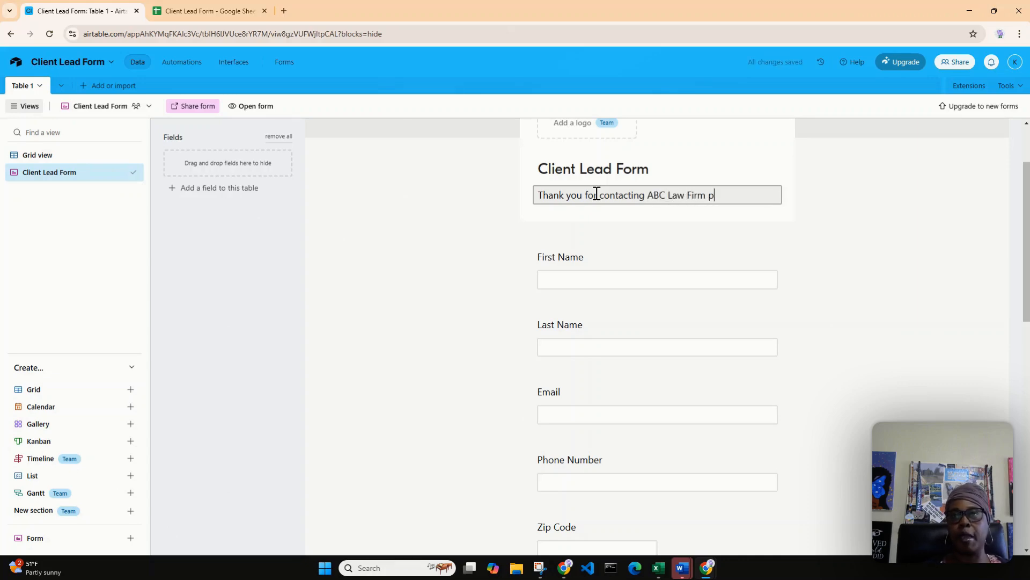
pyautogui.write('lease complete ')
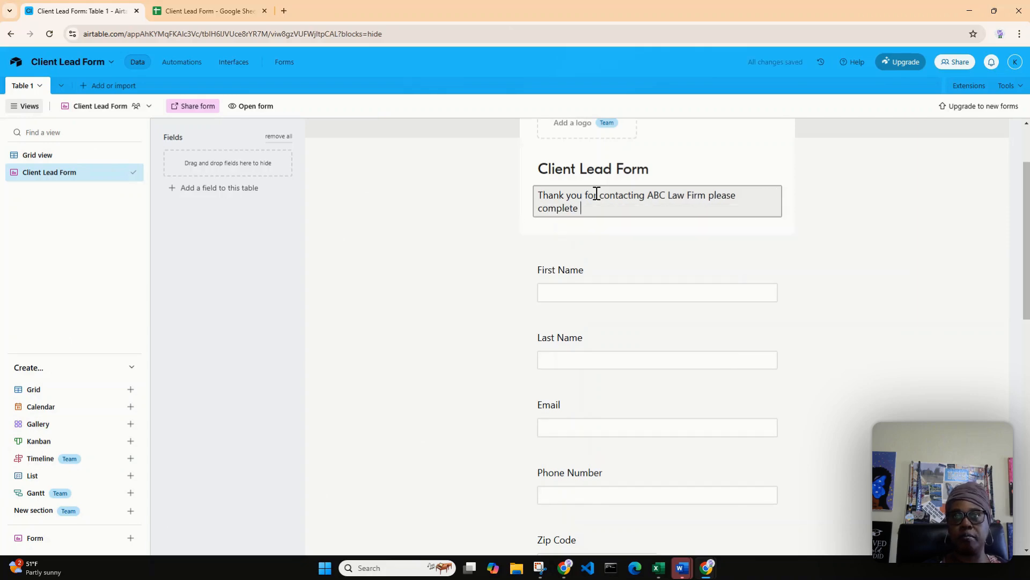
pyautogui.write('our ')
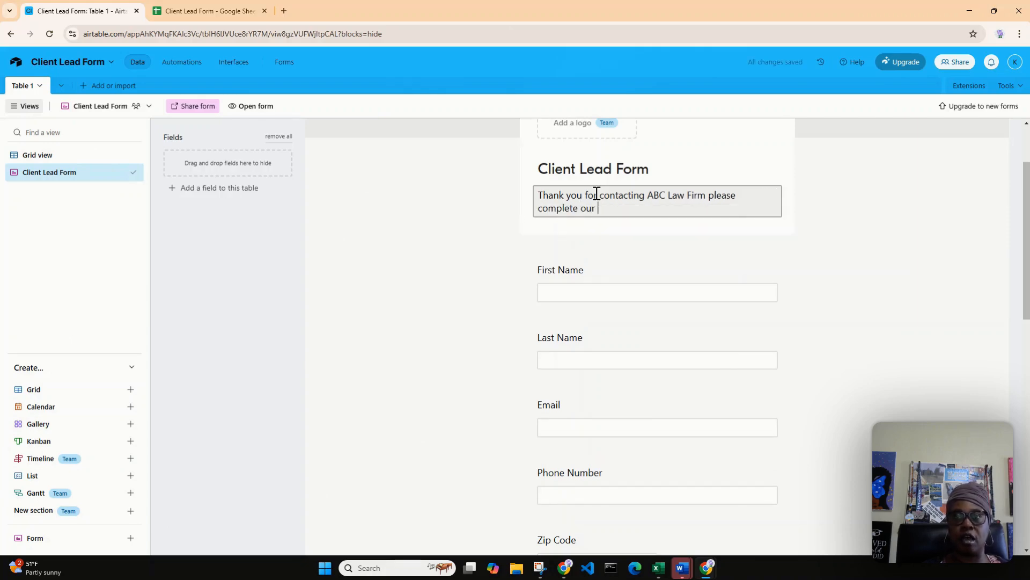
pyautogui.write('firm for')
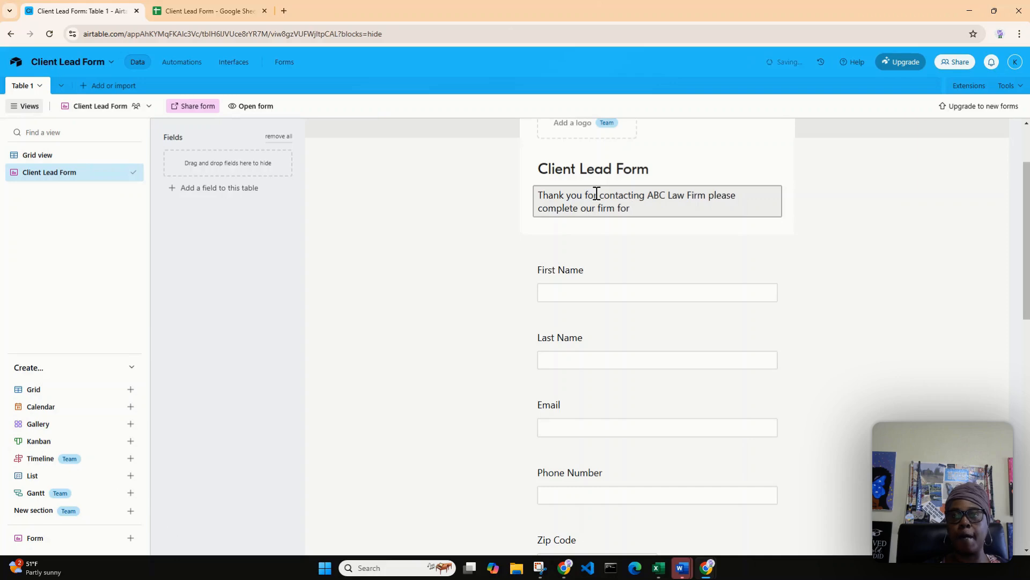
pyautogui.write(' t')
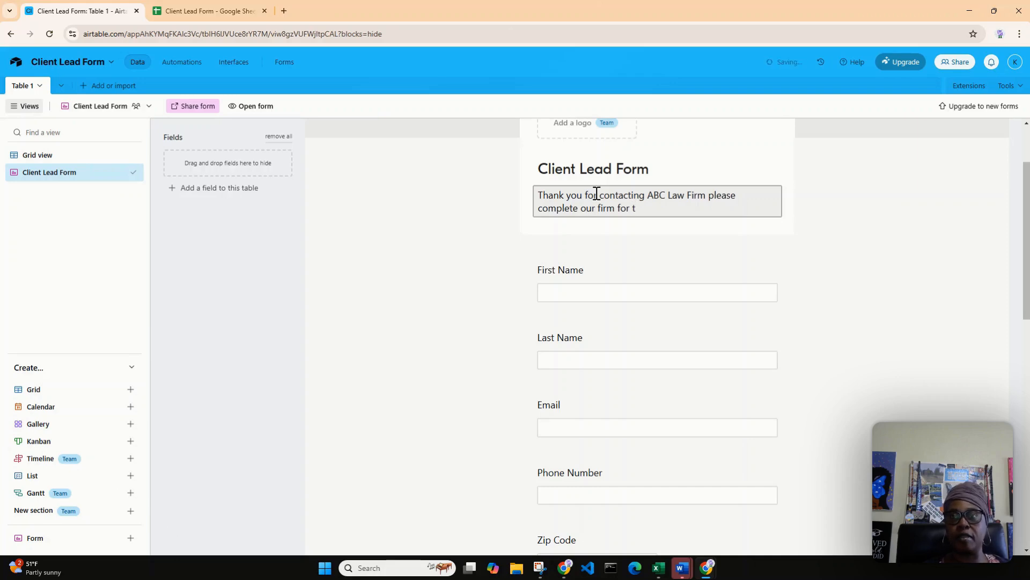
pyautogui.write(' great clien')
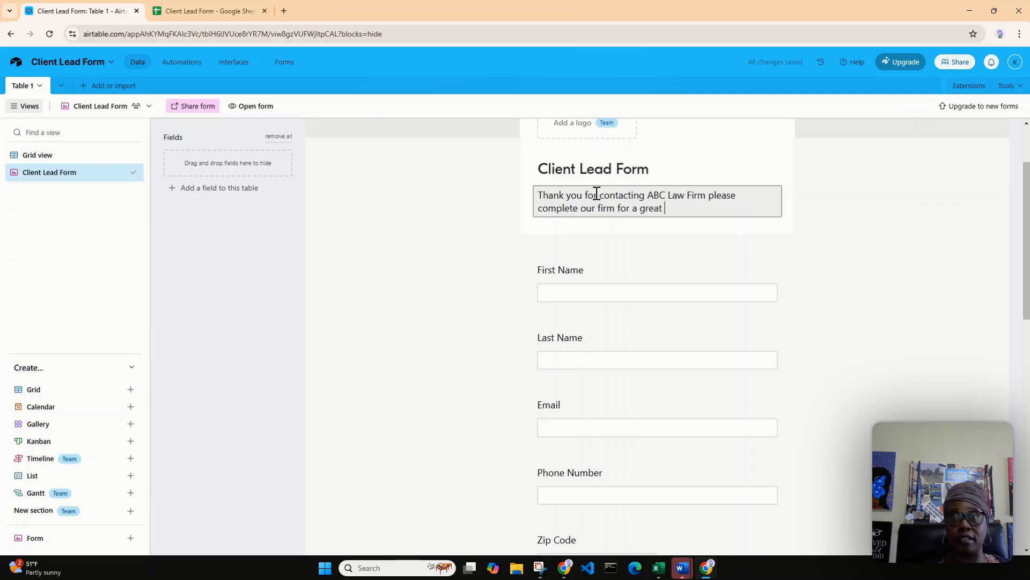
pyautogui.write('t ex')
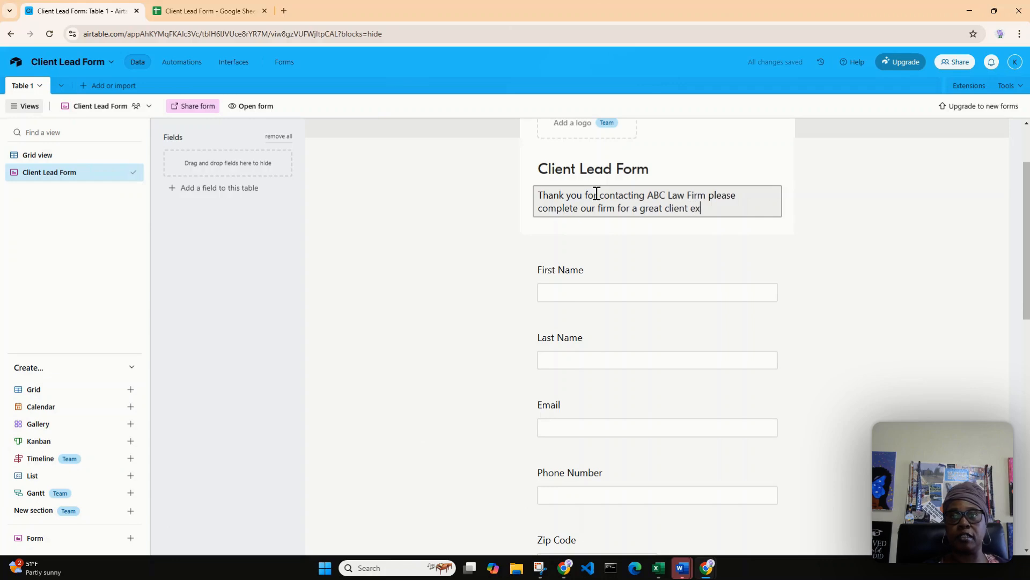
pyautogui.write('perience.')
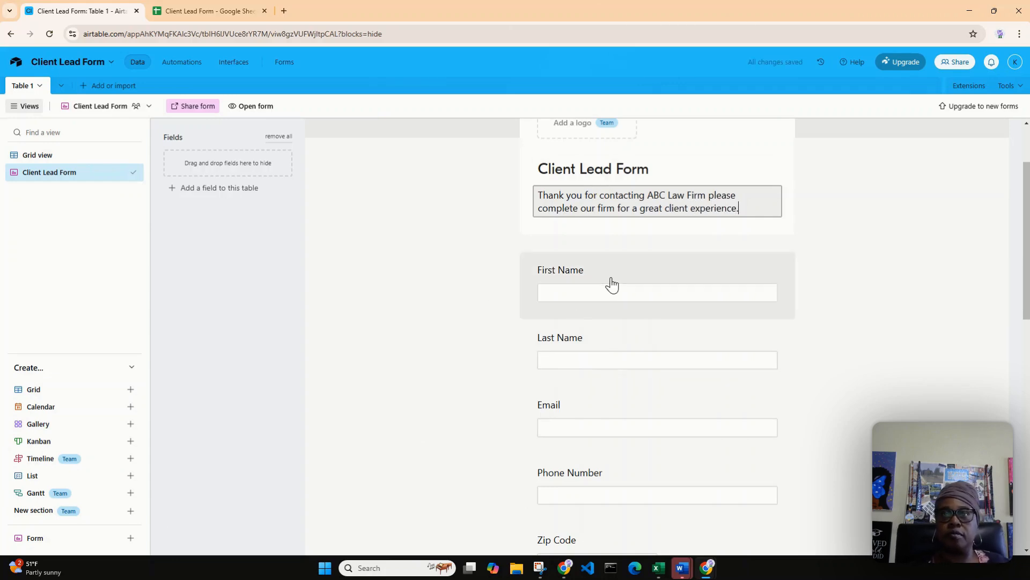
# Open the live version of the Client Lead Form to check its header and fields, and return to the form editor.
pyautogui.scroll(3, 614, 287)
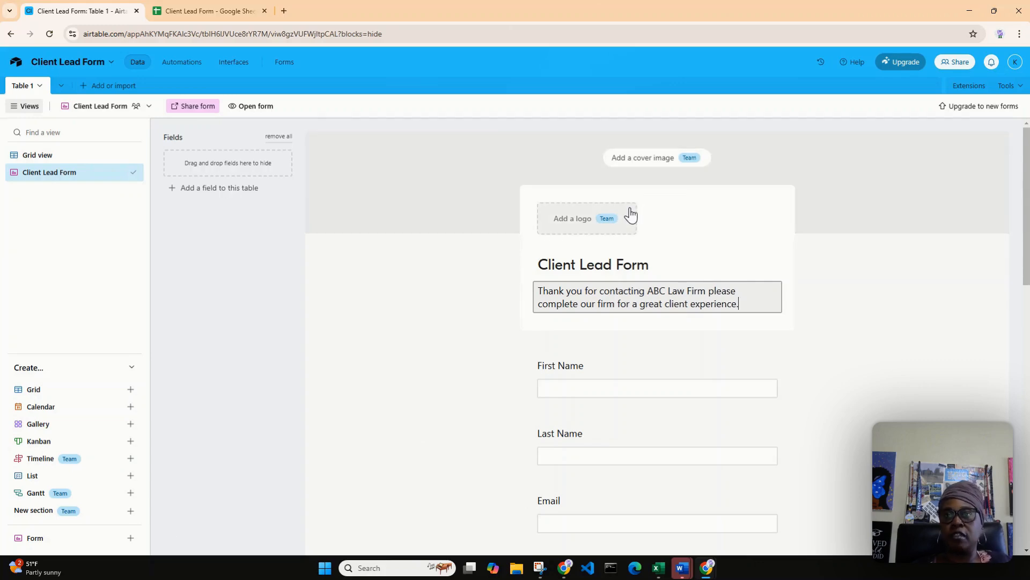
pyautogui.scroll(-1, 635, 216)
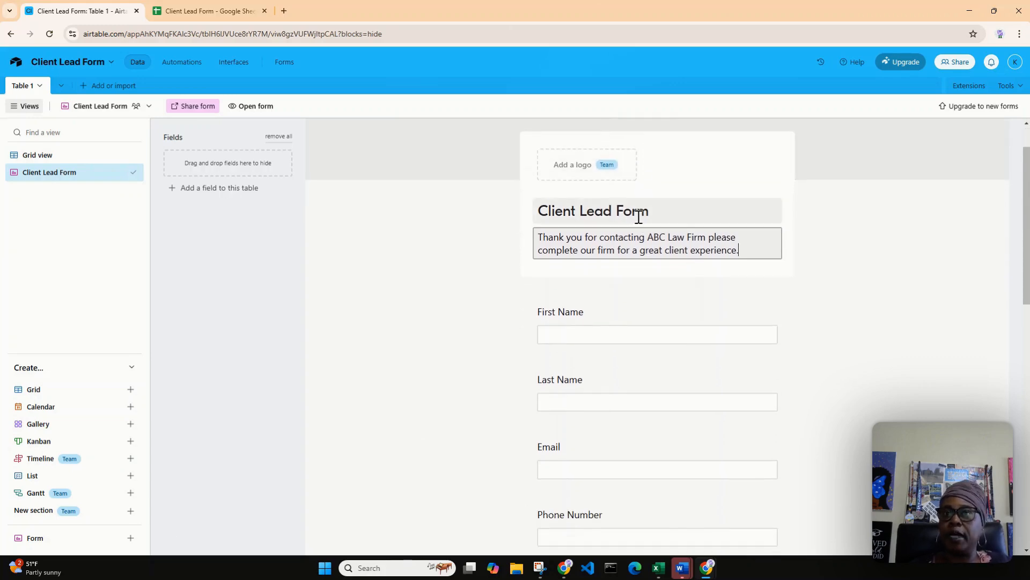
pyautogui.click(247, 109)
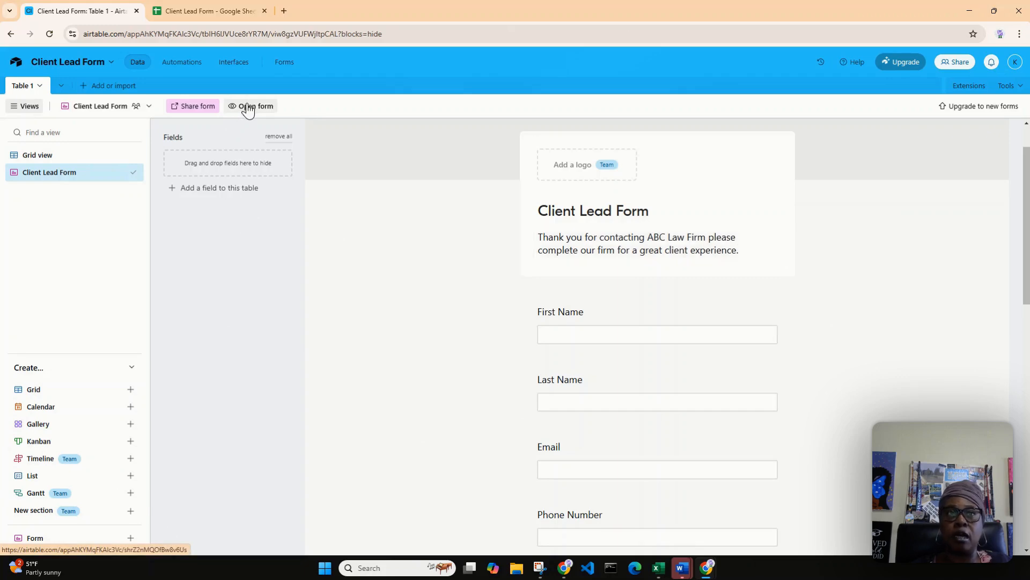
pyautogui.click(248, 110)
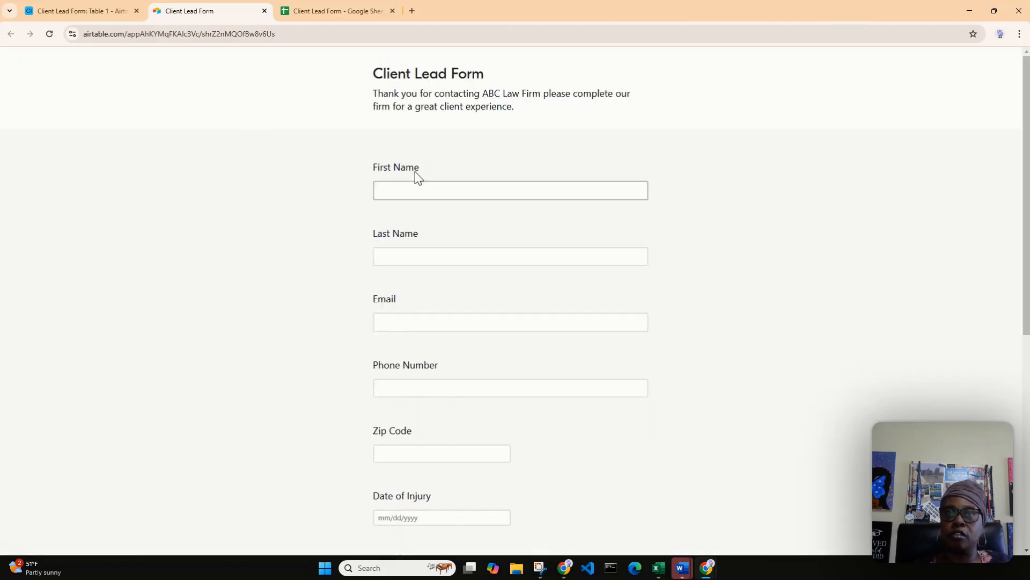
pyautogui.scroll(-1, 428, 221)
pyautogui.scroll(1, 424, 217)
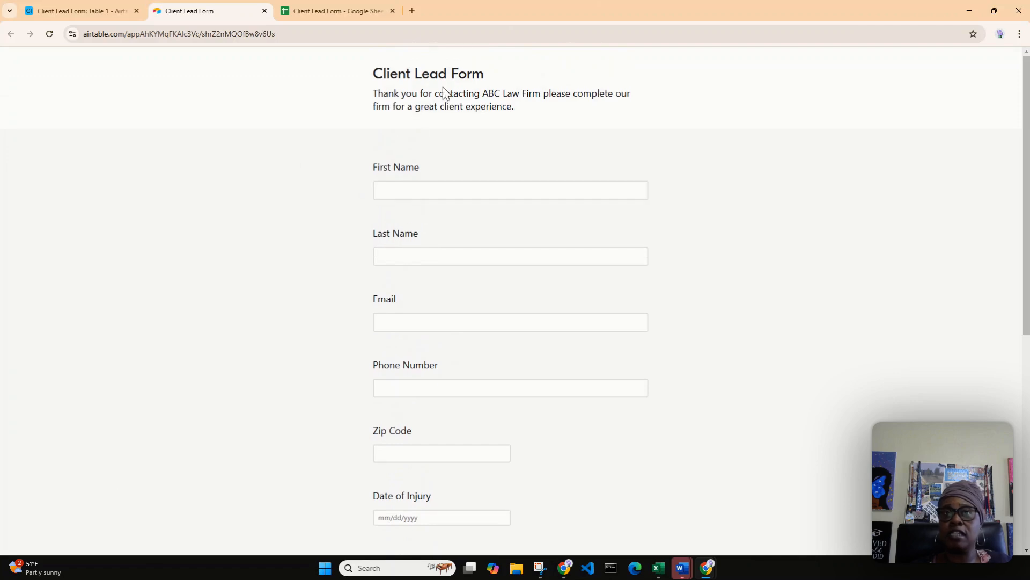
pyautogui.click(82, 11)
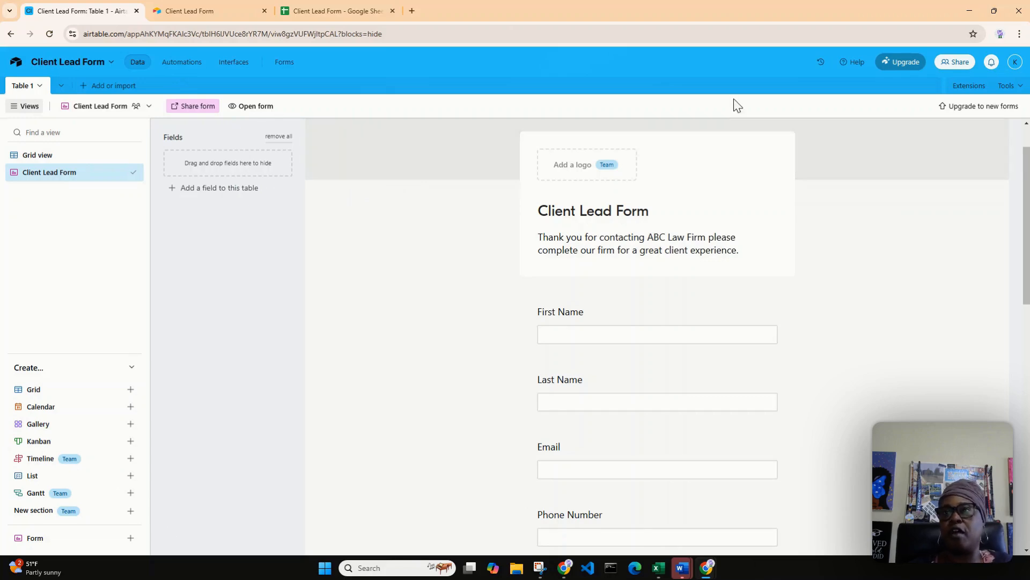
pyautogui.scroll(1, 903, 155)
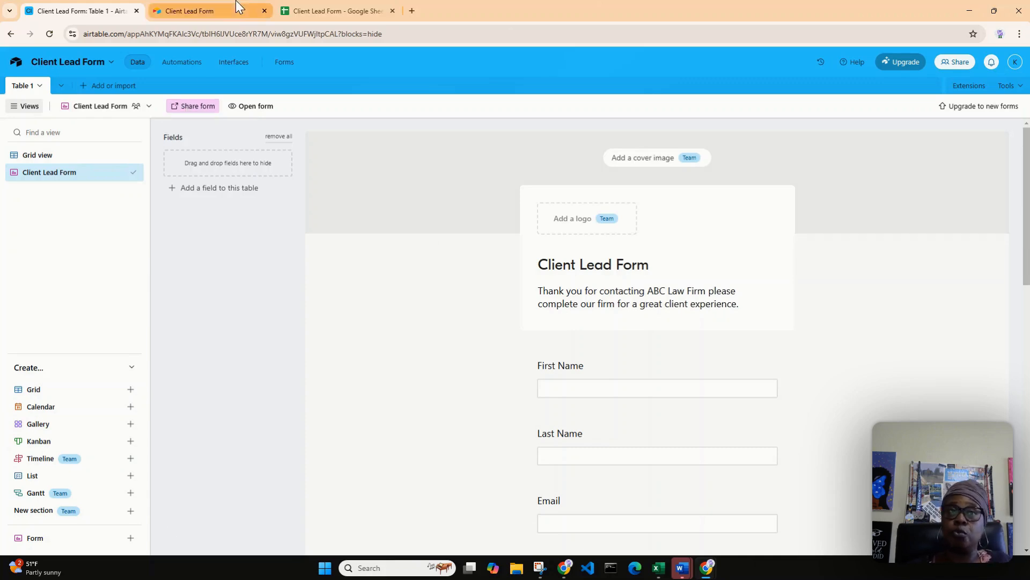
# Review all fields of the live form, including the Date of Injury calendar, and return to the base's Grid view.
pyautogui.click(220, 5)
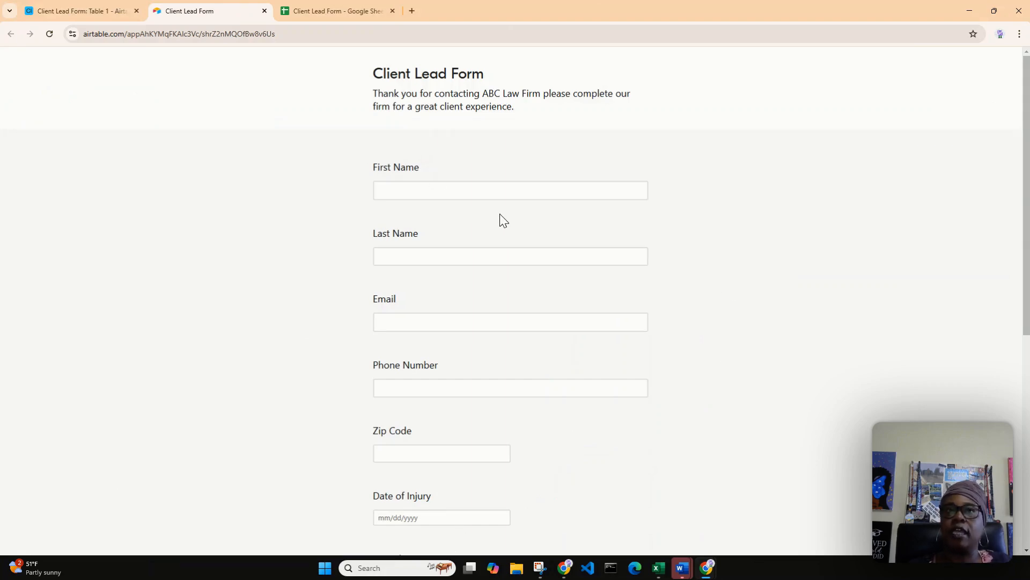
pyautogui.scroll(-3, 440, 357)
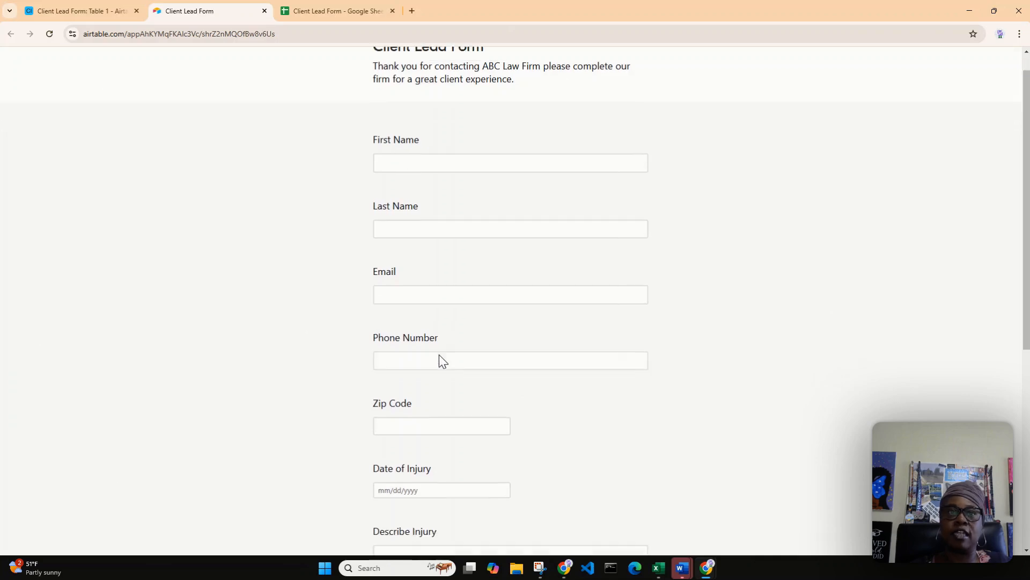
pyautogui.scroll(-1, 443, 358)
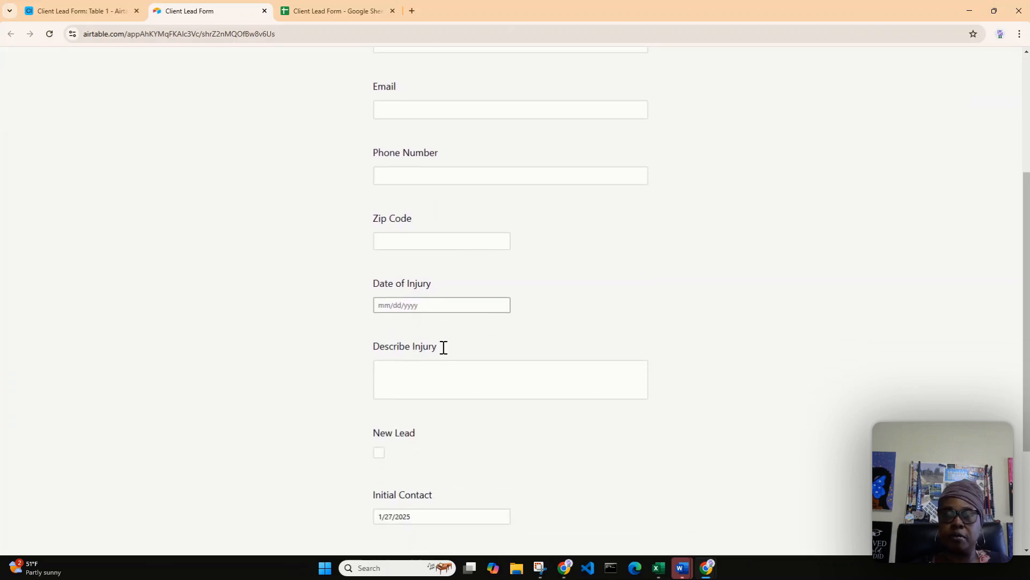
pyautogui.click(446, 302)
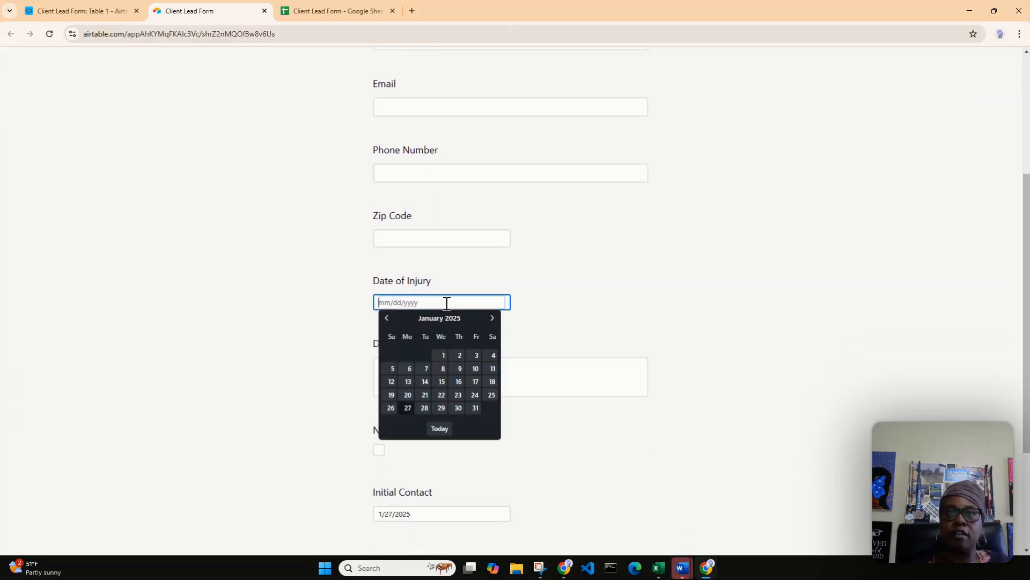
pyautogui.click(591, 290)
pyautogui.scroll(-1, 590, 292)
pyautogui.scroll(-3, 592, 291)
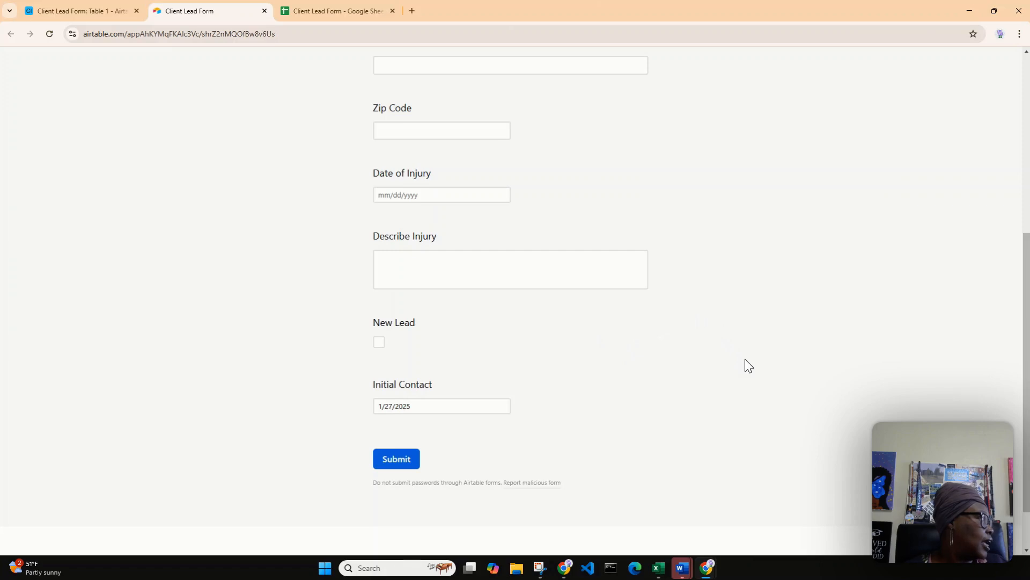
pyautogui.scroll(6, 749, 365)
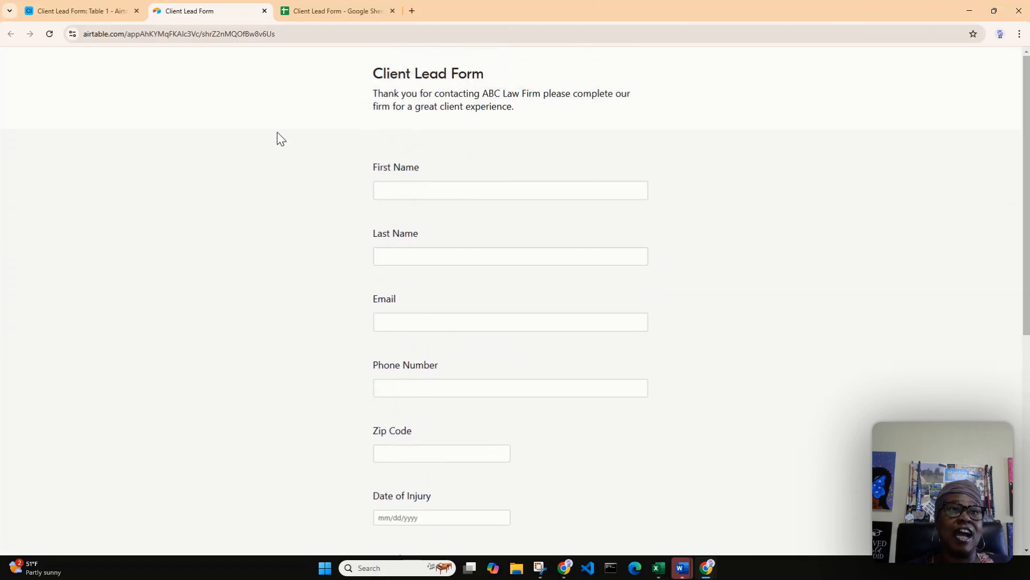
pyautogui.click(79, 11)
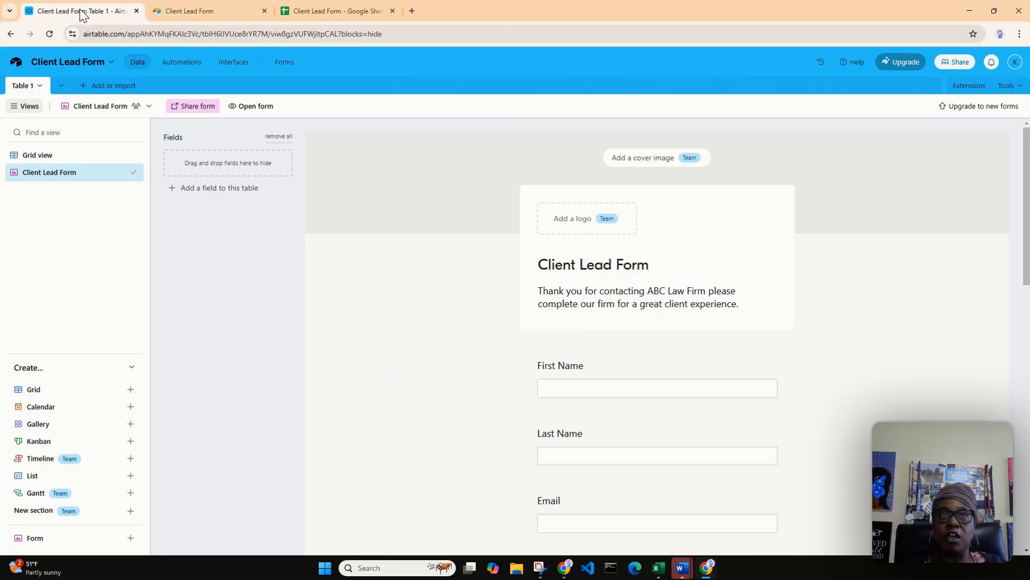
pyautogui.click(92, 164)
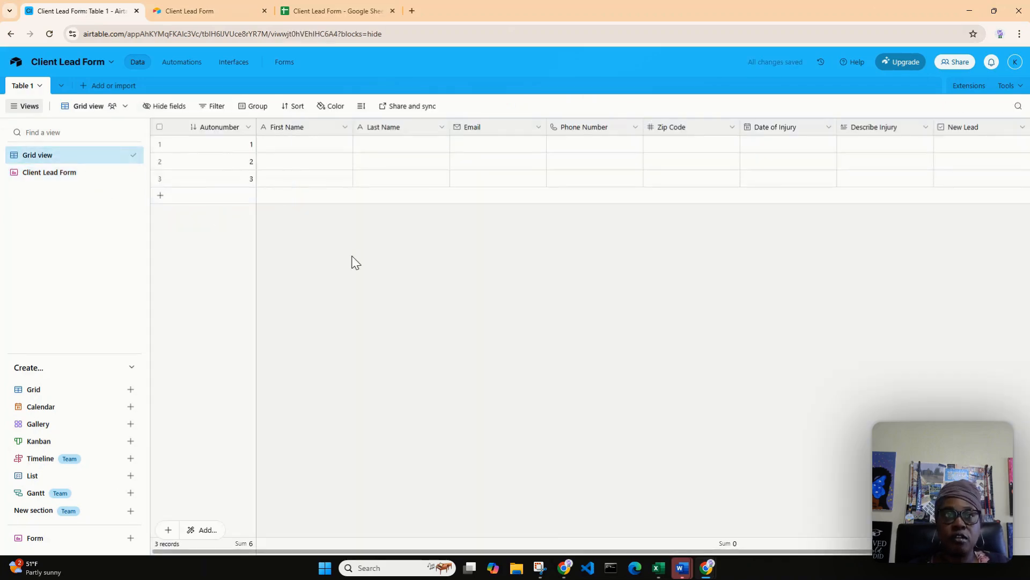
# Return to the live Client Lead Form and enter the sample client's first and last name.
pyautogui.click(209, 11)
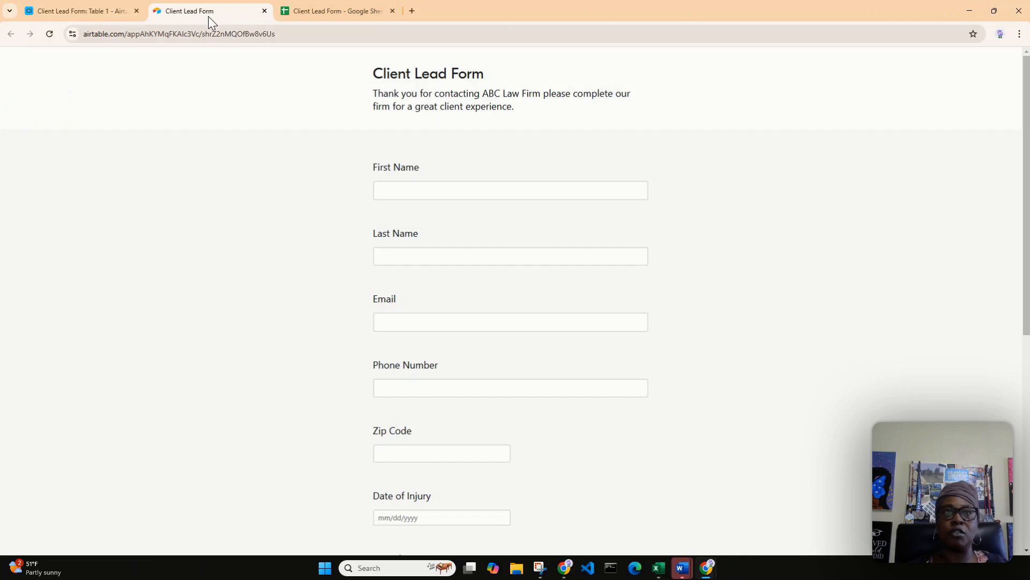
pyautogui.click(474, 190)
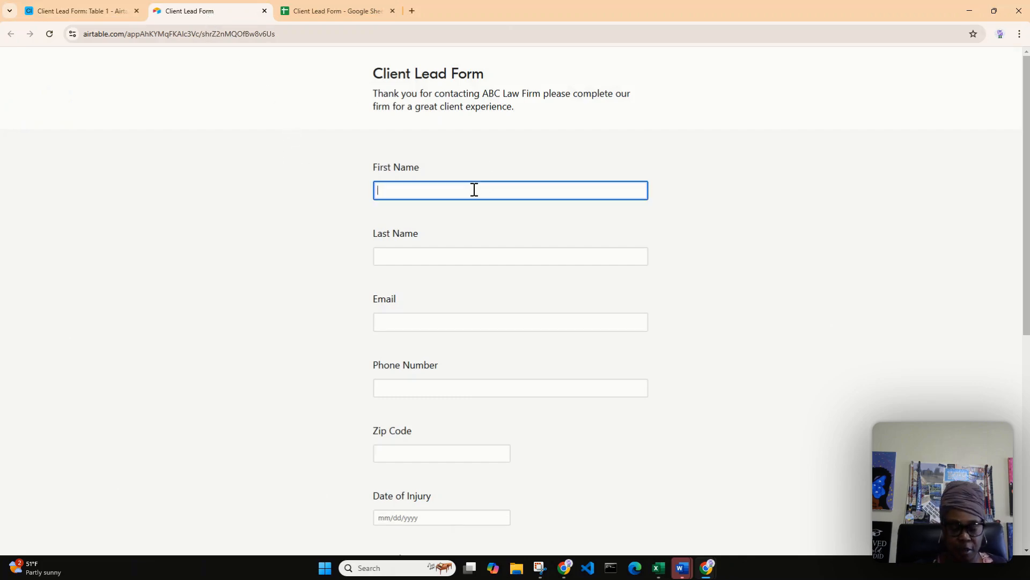
pyautogui.press('Tab')
pyautogui.write('D')
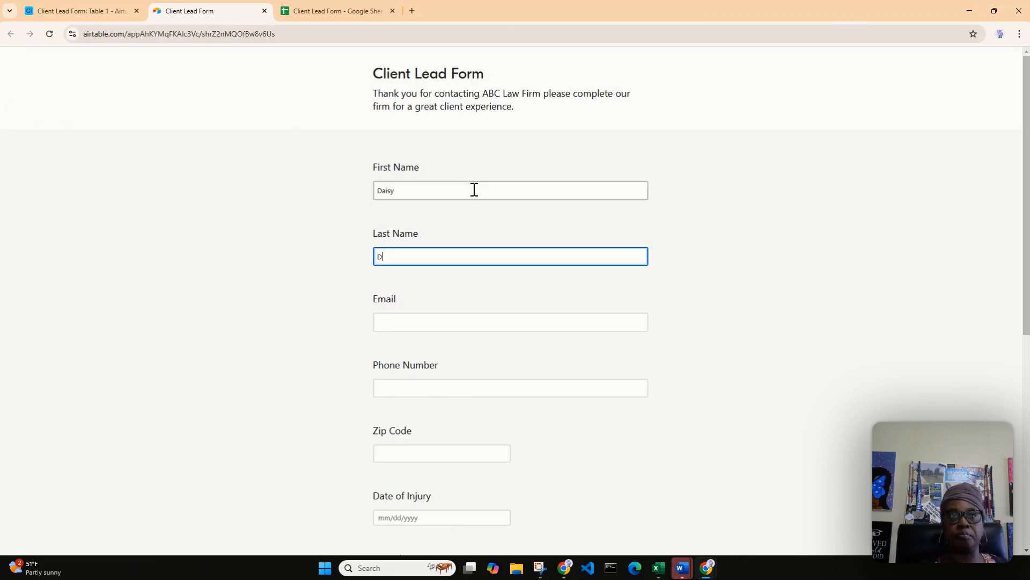
pyautogui.press('Tab')
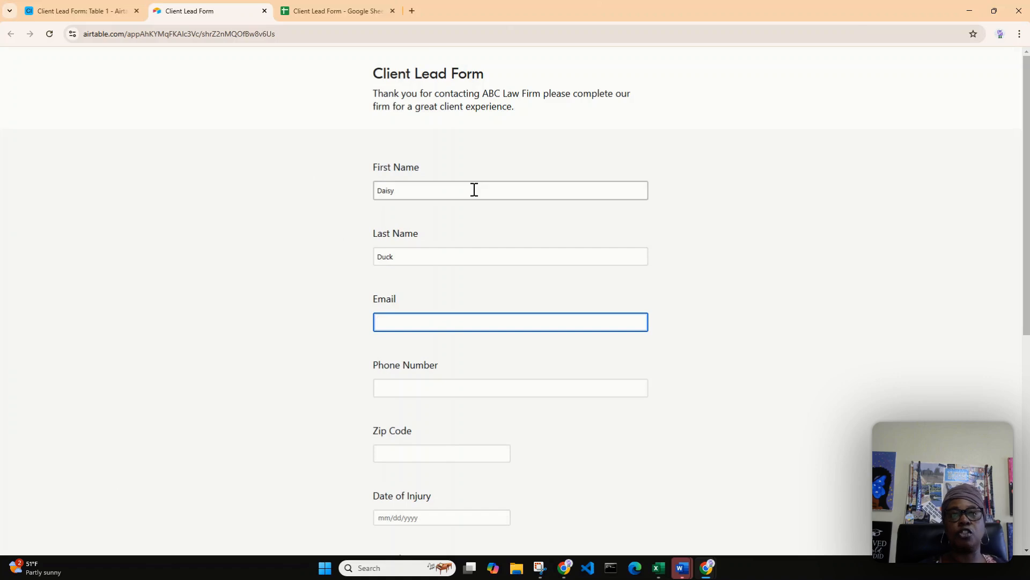
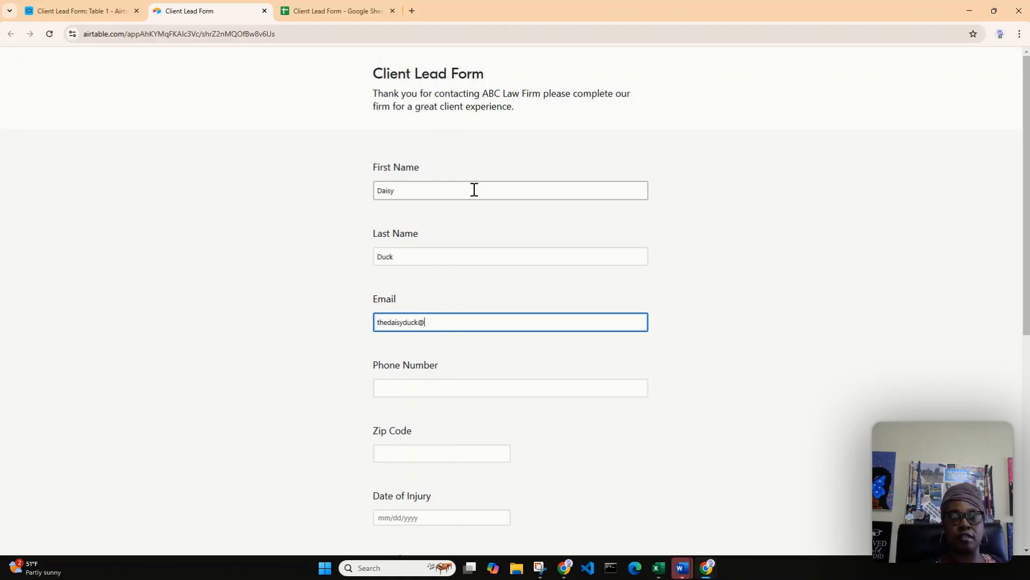
# Enter the sample client's email address and phone number in the live form.
pyautogui.press('Tab')
pyautogui.write('(')
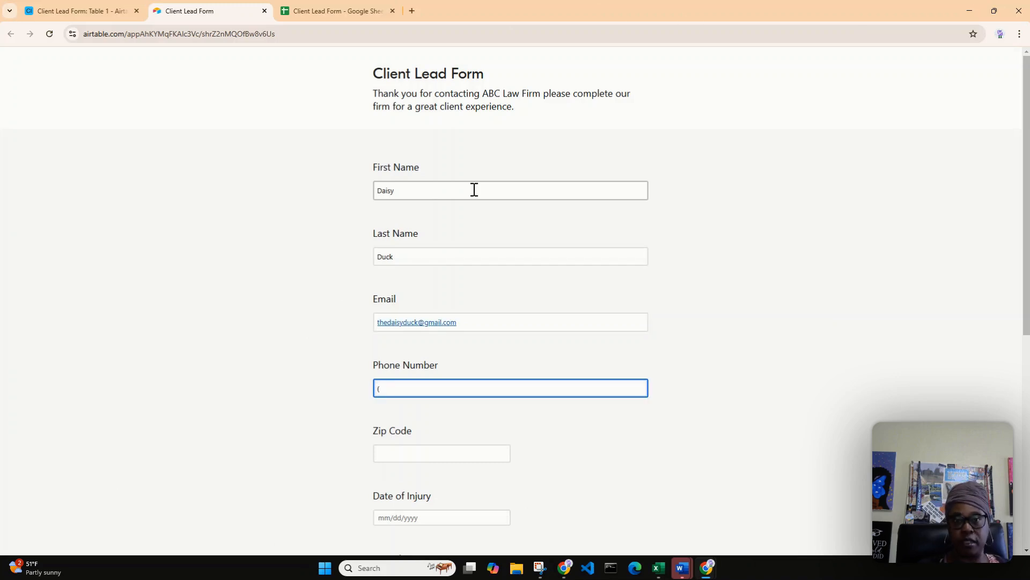
pyautogui.write('916)55')
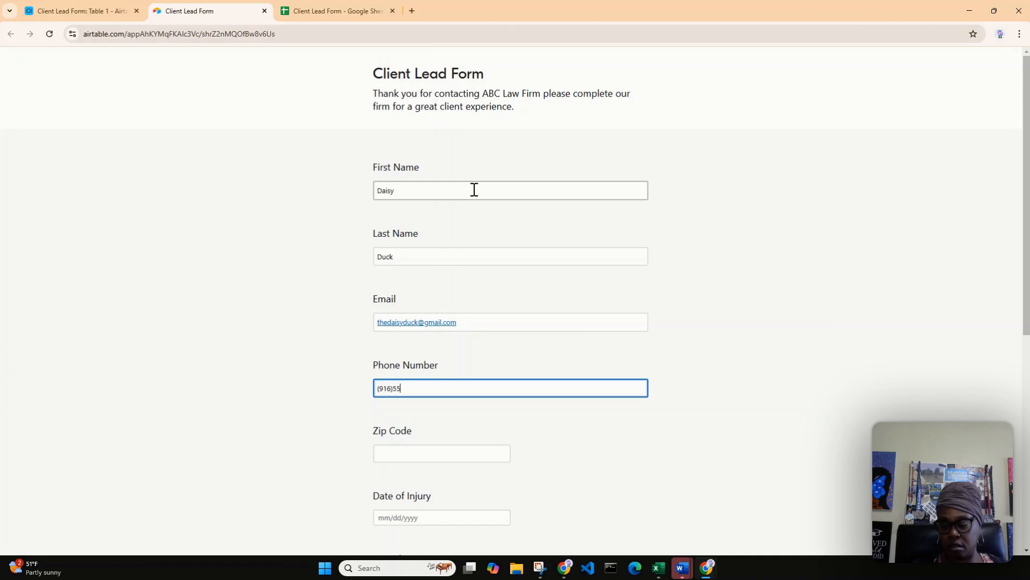
pyautogui.write('5-1212')
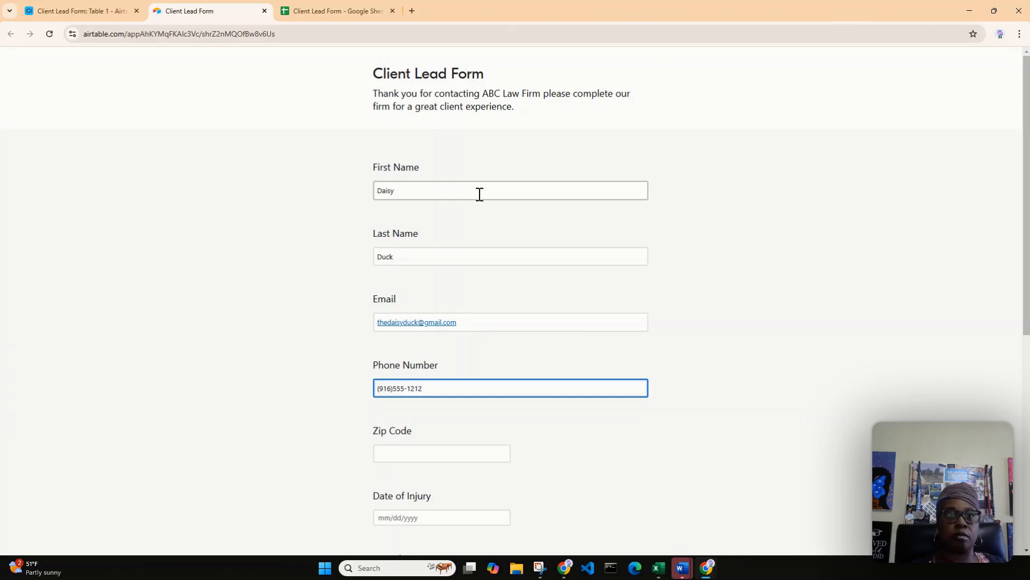
# Set the Zip Code to 33457 and the Date of Injury to 1/7/2025.
pyautogui.scroll(-2, 499, 241)
pyautogui.click(457, 347)
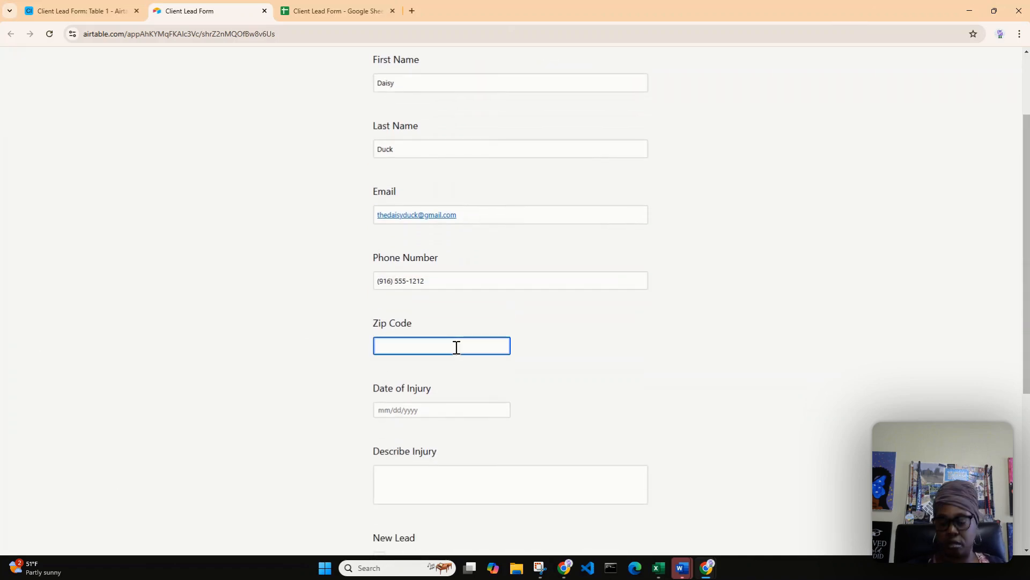
pyautogui.write('33457')
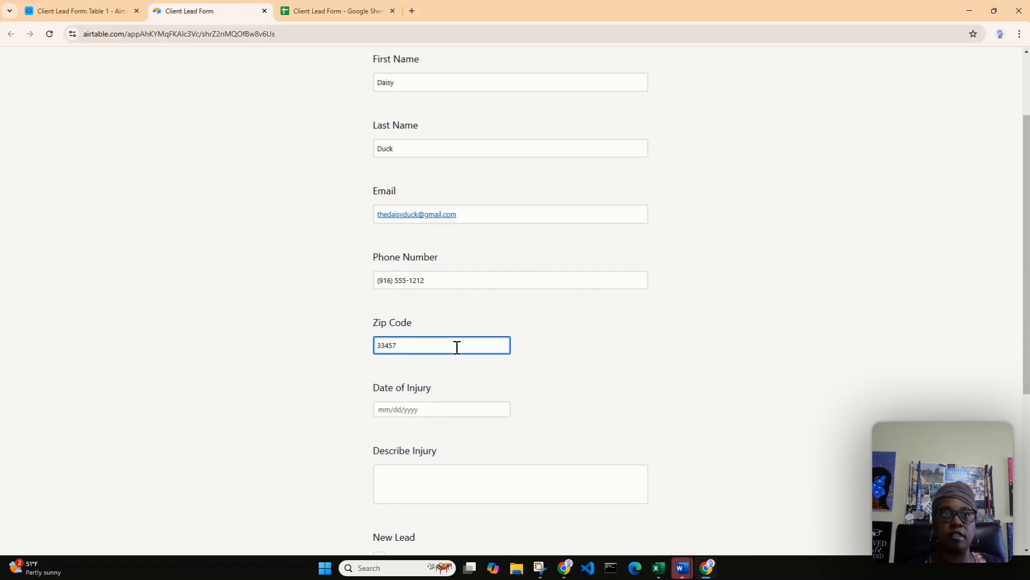
pyautogui.scroll(-1, 456, 346)
pyautogui.click(414, 357)
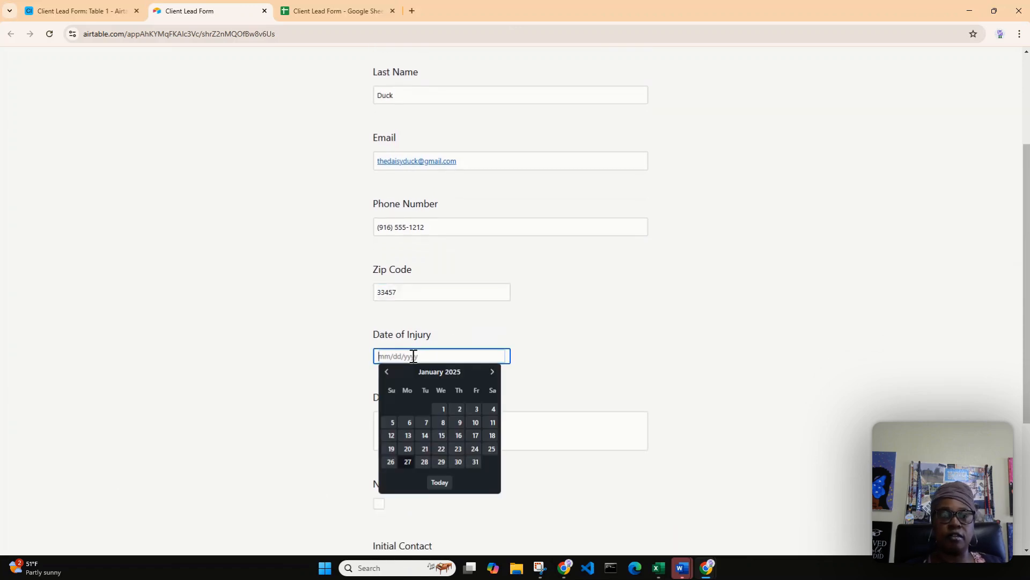
pyautogui.click(426, 422)
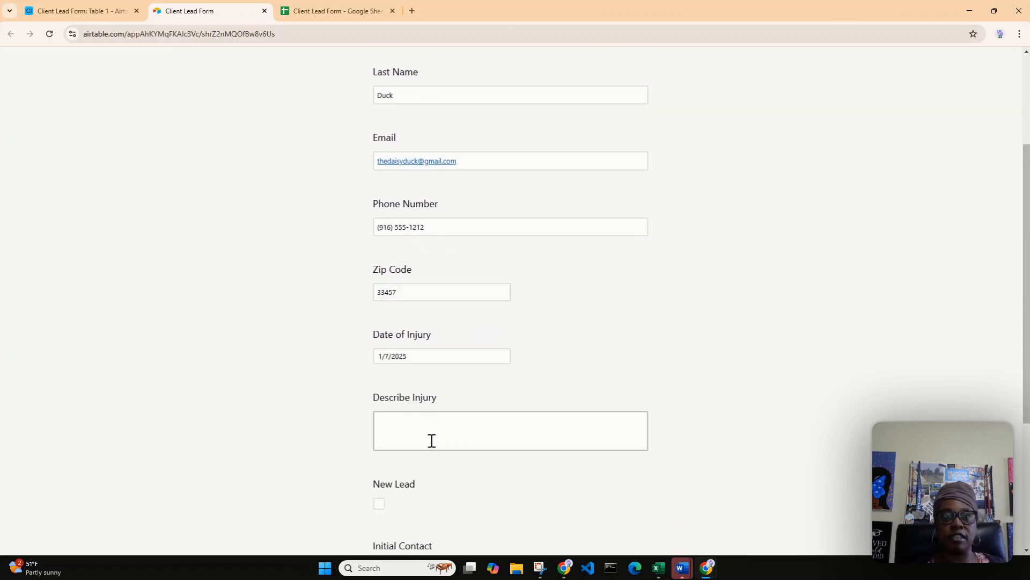
# Copy "A tractor accidently ran over my foot and I cannot walk." from the Client Lead Form Google Sheet into Describe Injury.
pyautogui.click(432, 440)
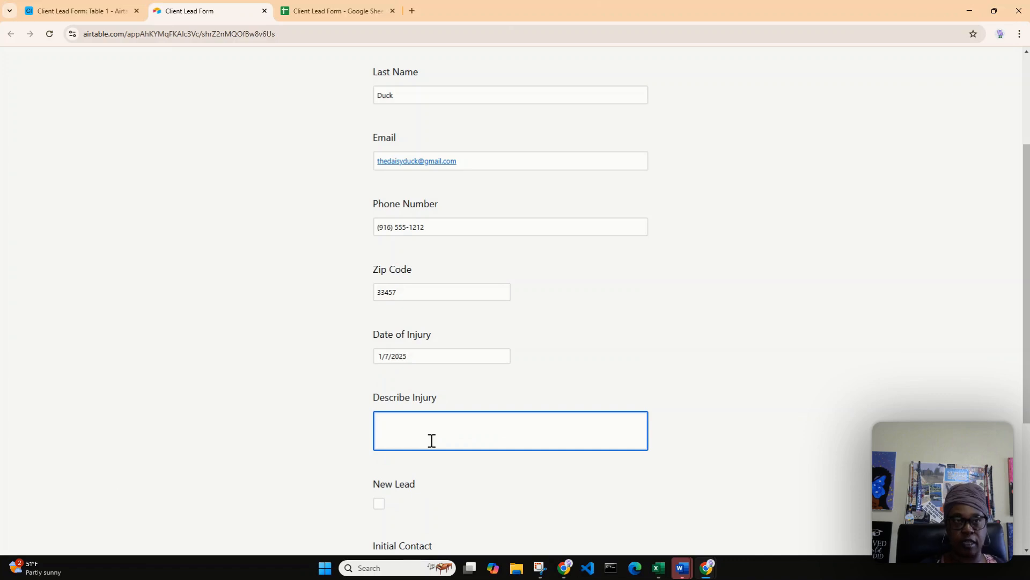
pyautogui.click(341, 10)
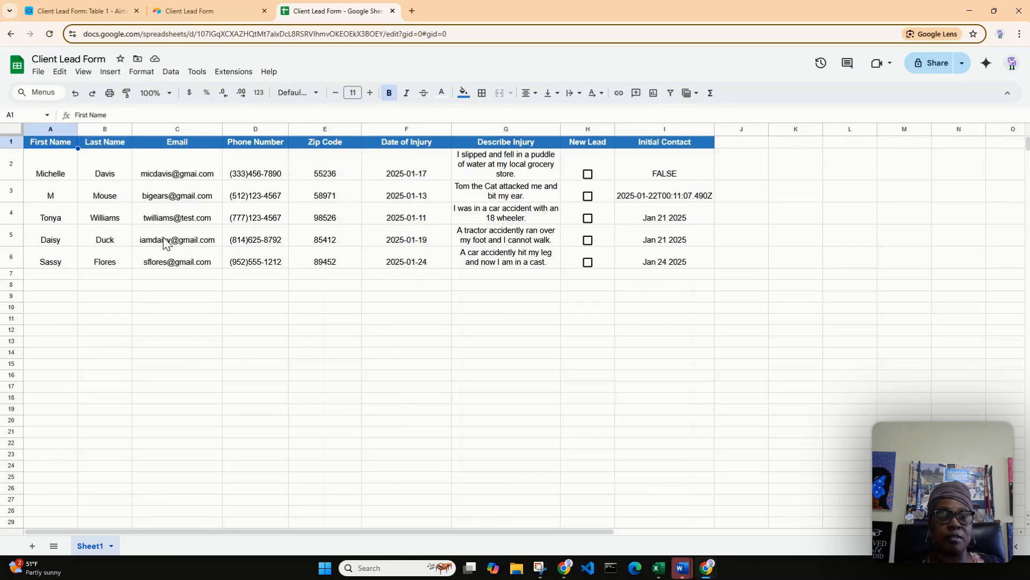
pyautogui.click(547, 237)
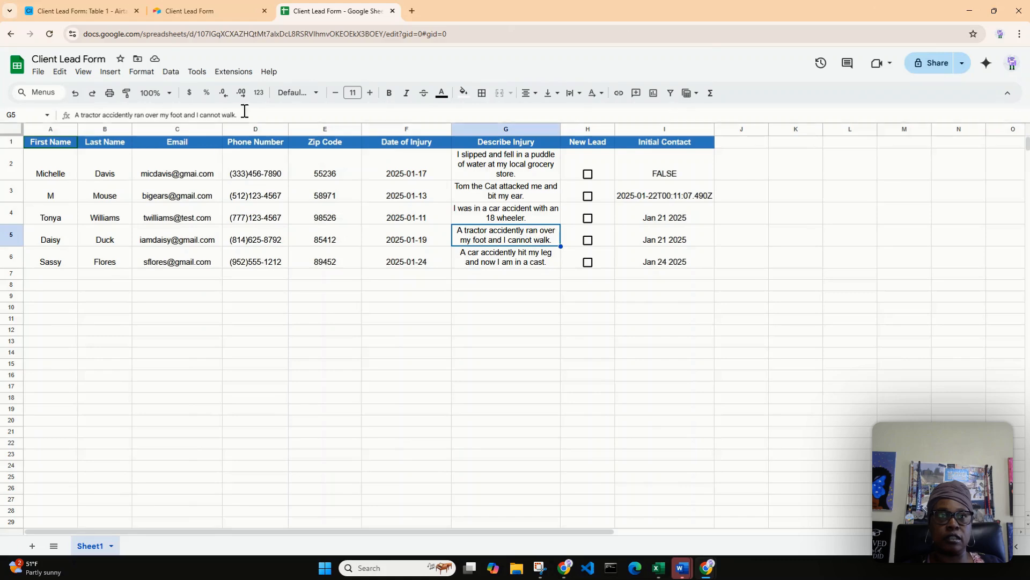
pyautogui.moveTo(241, 117); pyautogui.dragTo(75, 115)
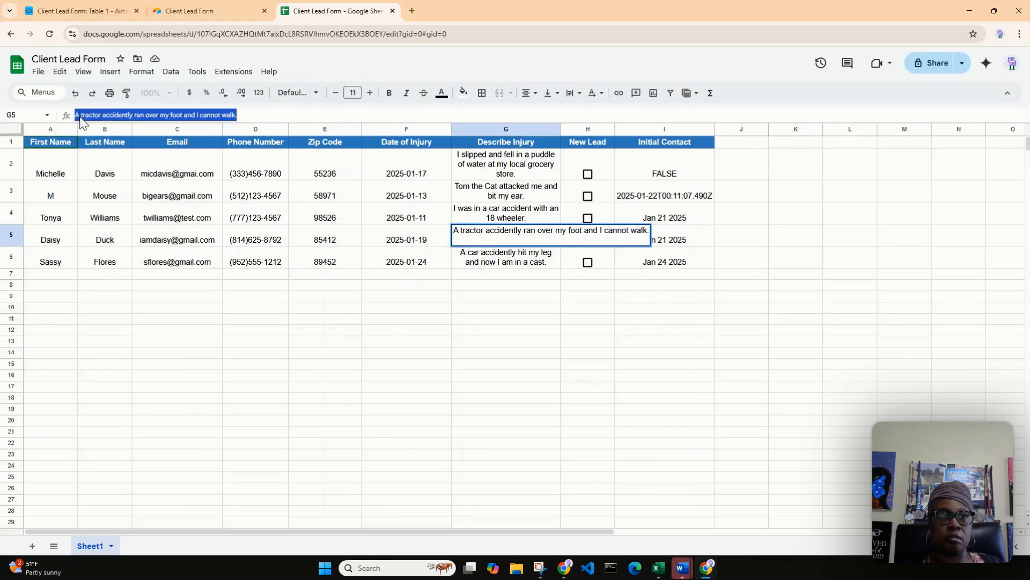
pyautogui.rightClick(79, 116)
pyautogui.click(120, 185)
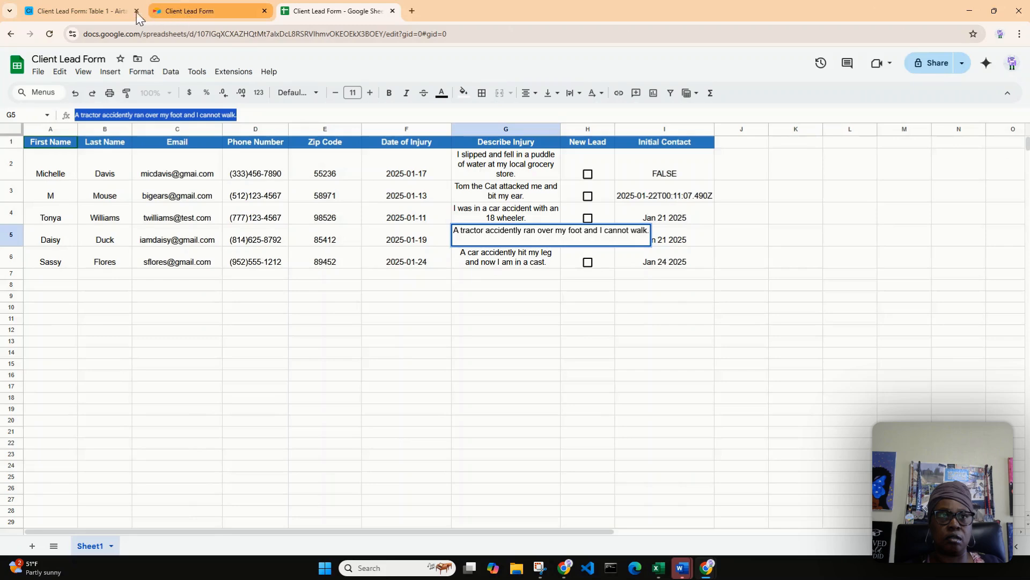
pyautogui.click(178, 3)
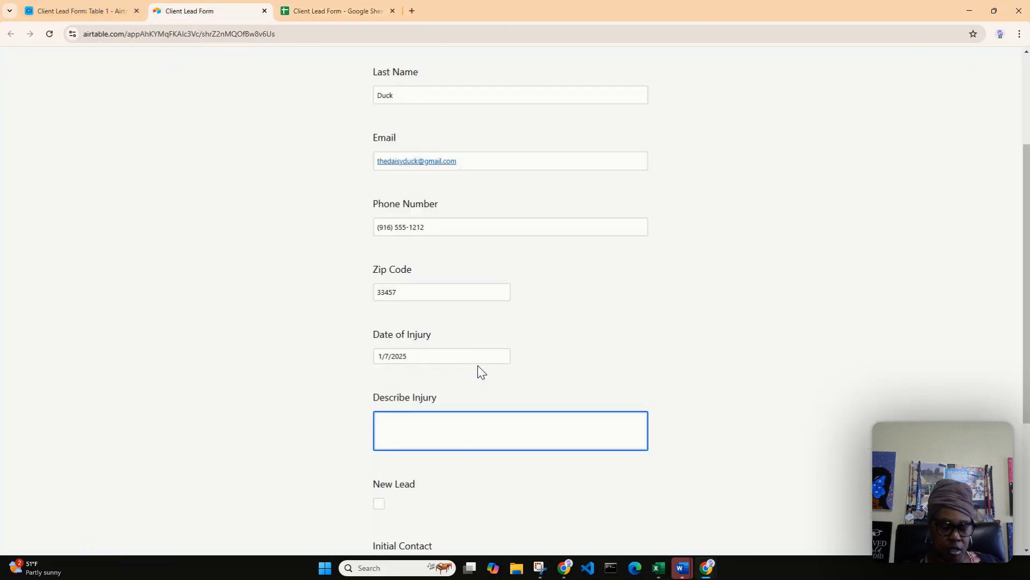
pyautogui.hotkey('ctrl', 'v')
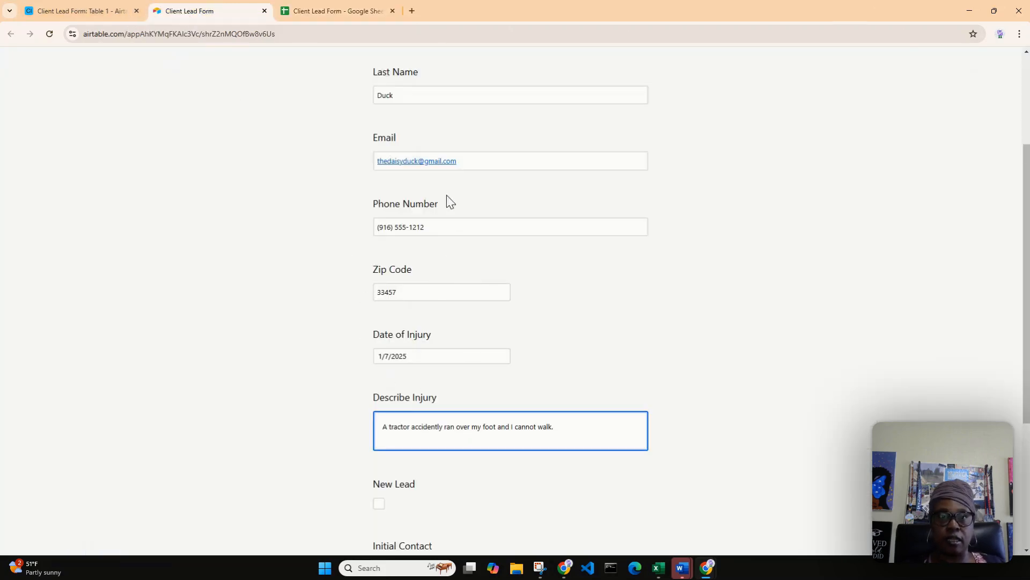
# Look up the client's email in the Google Sheet and replace the form's email address with it.
pyautogui.click(332, 8)
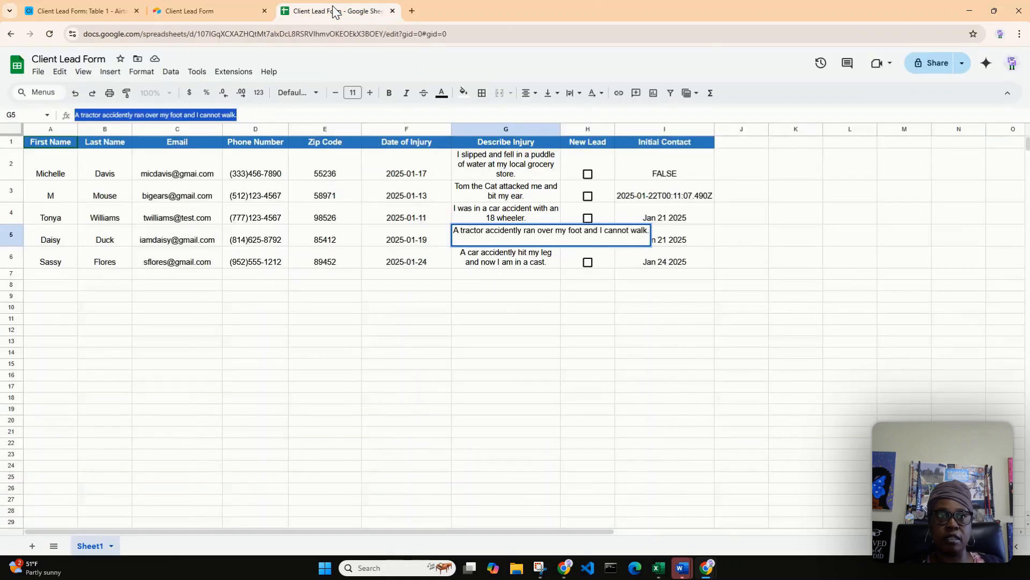
pyautogui.click(192, 11)
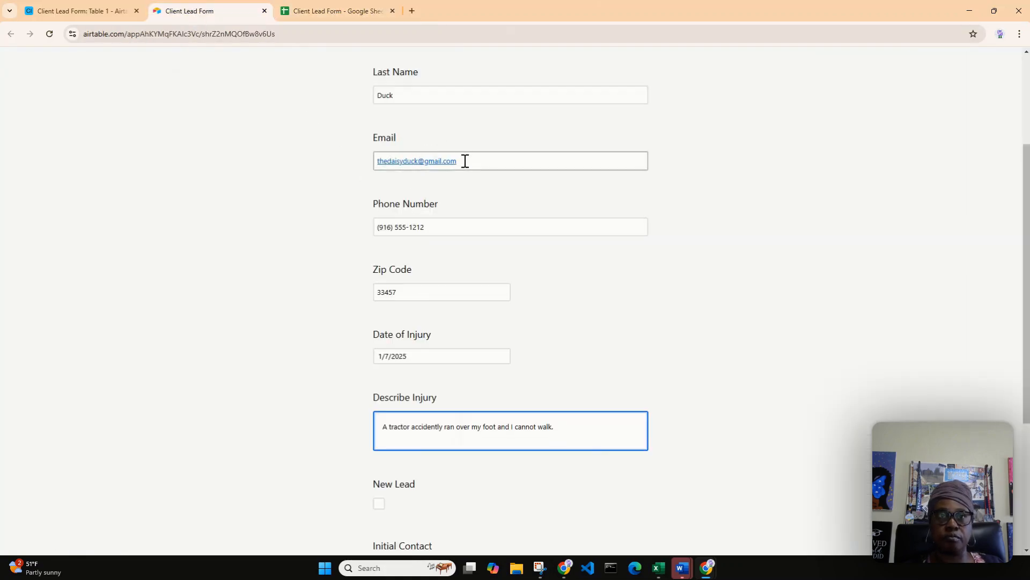
pyautogui.moveTo(465, 161)
pyautogui.mouseDown()
pyautogui.moveTo(384, 168)
pyautogui.moveTo(462, 163)
pyautogui.mouseUp()
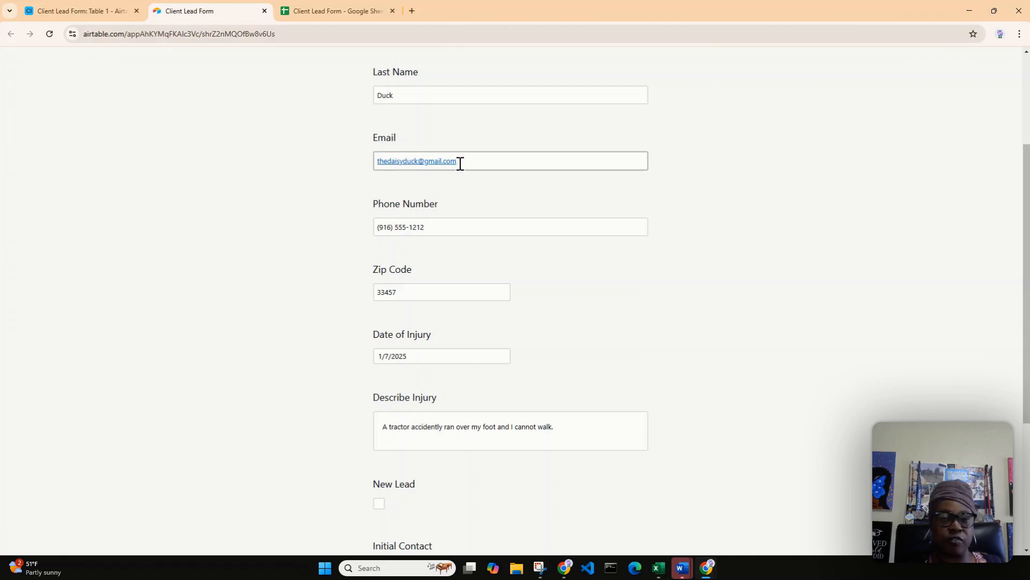
pyautogui.moveTo(461, 162); pyautogui.dragTo(370, 169)
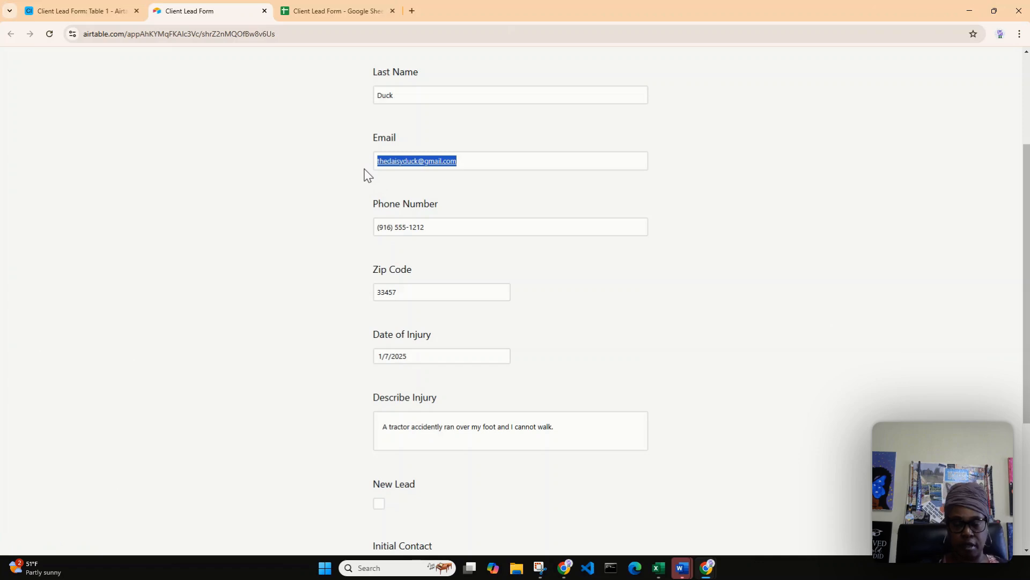
pyautogui.click(467, 163)
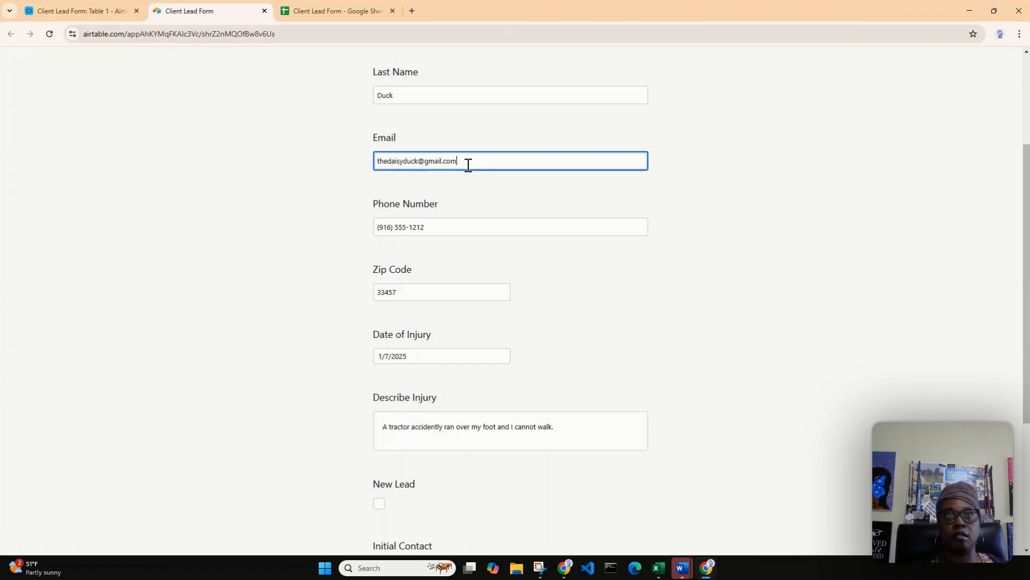
pyautogui.press('BackSpace')
pyautogui.press('BackSpace')
pyautogui.press('BackSpace')
pyautogui.press('BackSpace')
pyautogui.press('BackSpace')
pyautogui.press('BackSpace')
pyautogui.press('BackSpace')
pyautogui.press('BackSpace')
pyautogui.press('BackSpace')
pyautogui.press('BackSpace')
pyautogui.press('BackSpace')
pyautogui.press('BackSpace')
pyautogui.press('BackSpace')
pyautogui.press('BackSpace')
pyautogui.press('BackSpace')
pyautogui.press('BackSpace')
pyautogui.press('BackSpace')
pyautogui.press('BackSpace')
pyautogui.press('BackSpace')
pyautogui.press('BackSpace')
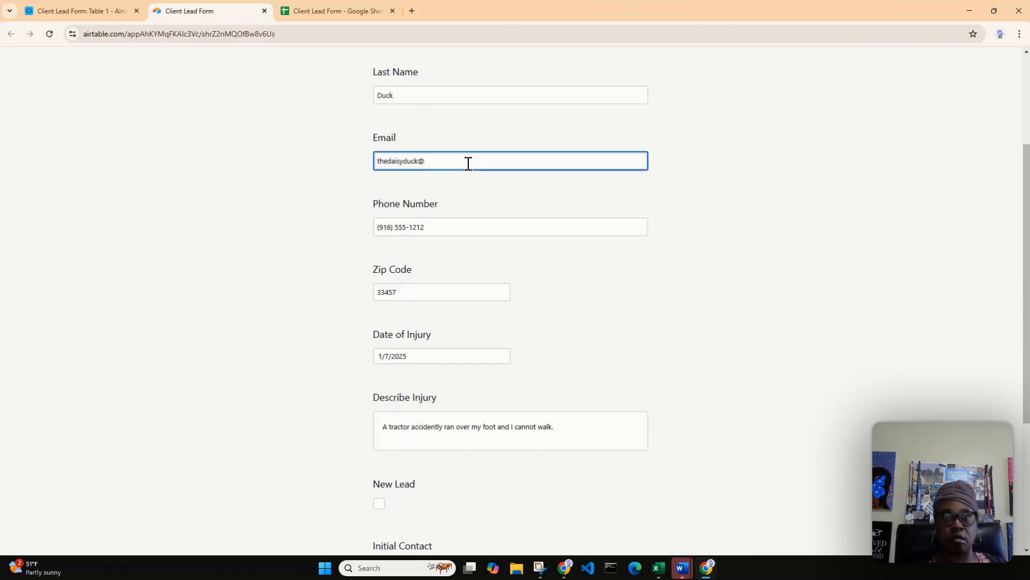
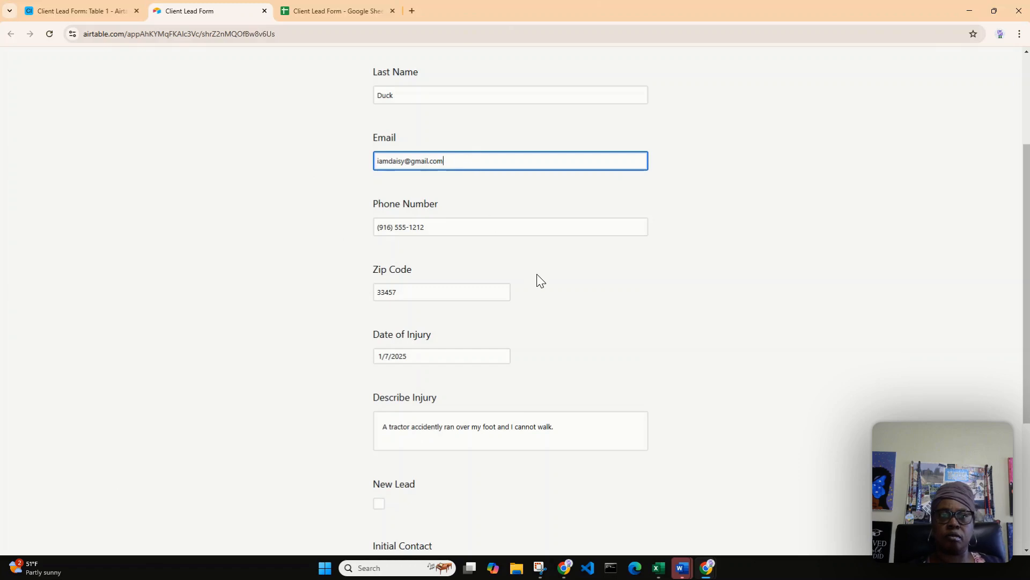
# Mark the entry as a New Lead and submit the form.
pyautogui.scroll(-3, 540, 284)
pyautogui.click(379, 289)
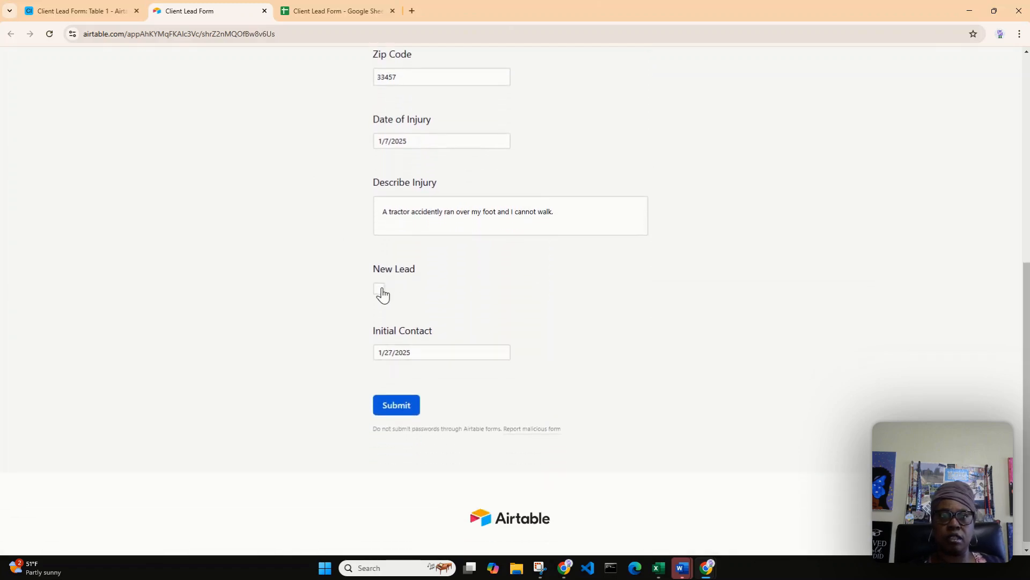
pyautogui.click(394, 409)
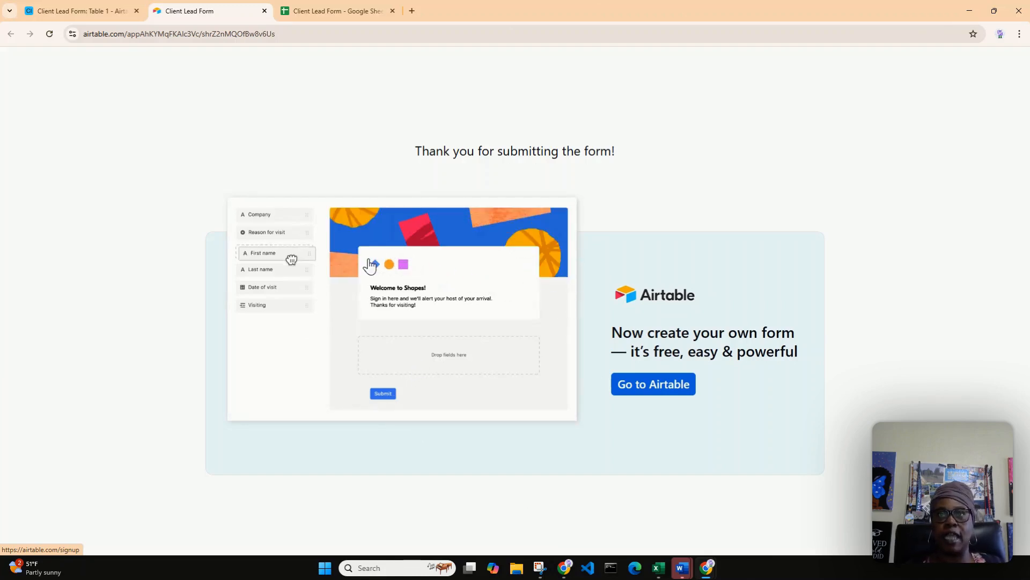
# Check the submitted client record in the base's Grid view, comparing it with the form's confirmation page.
pyautogui.click(83, 12)
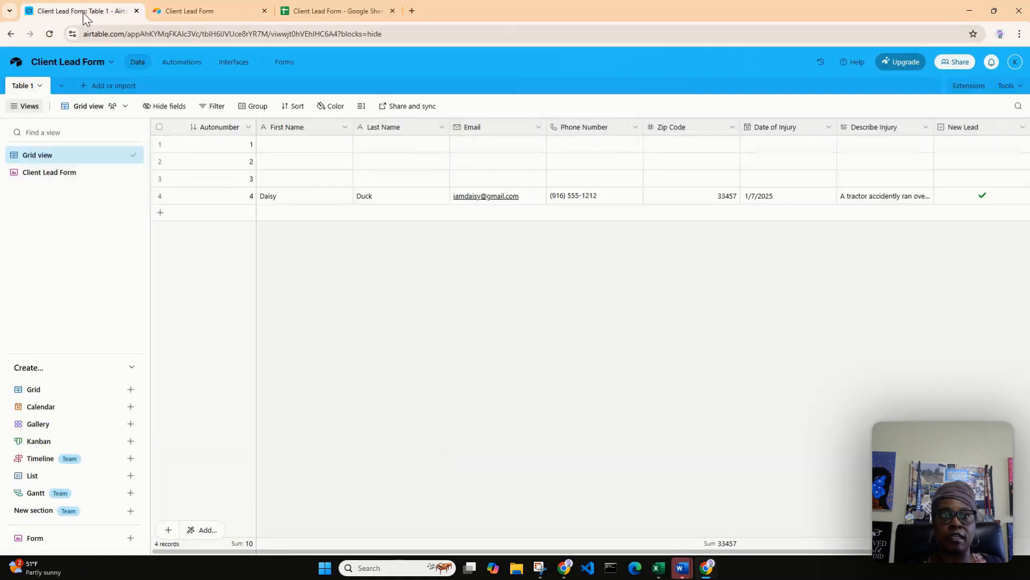
pyautogui.click(172, 9)
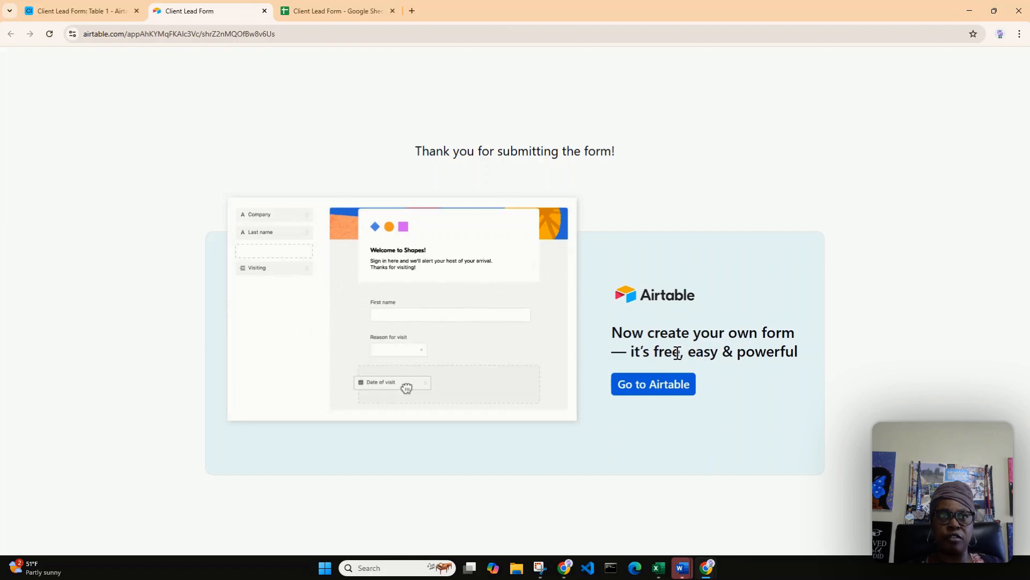
pyautogui.moveTo(114, 15)
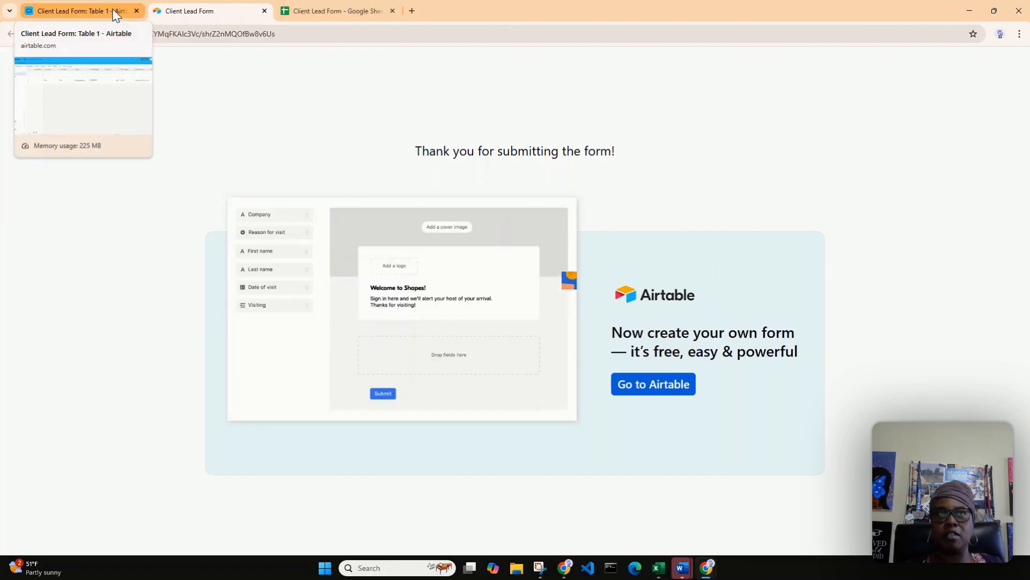
pyautogui.click(122, 12)
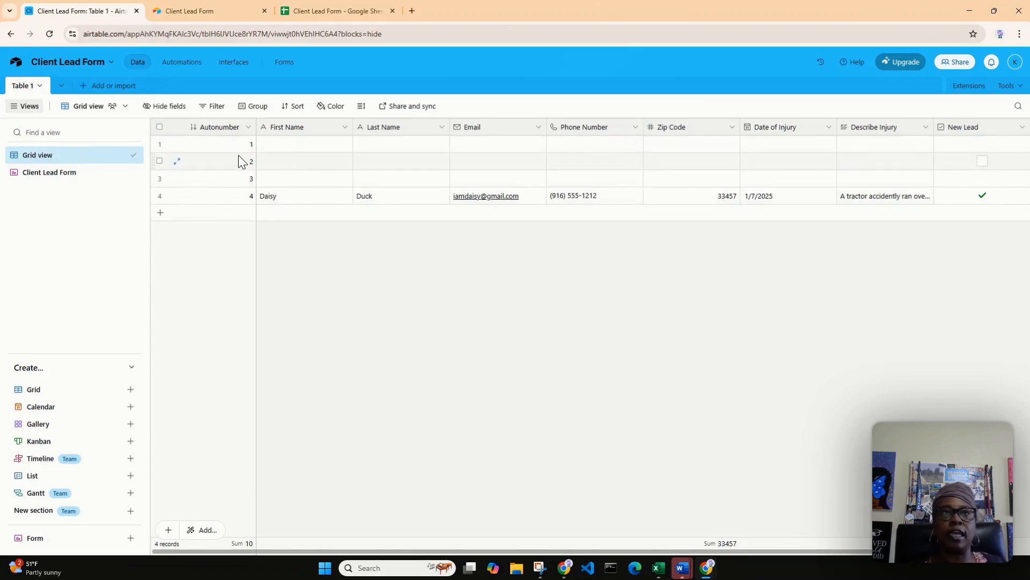
# Delete the three empty records, Autonumber 1 through 3, from the Grid view.
pyautogui.click(232, 141)
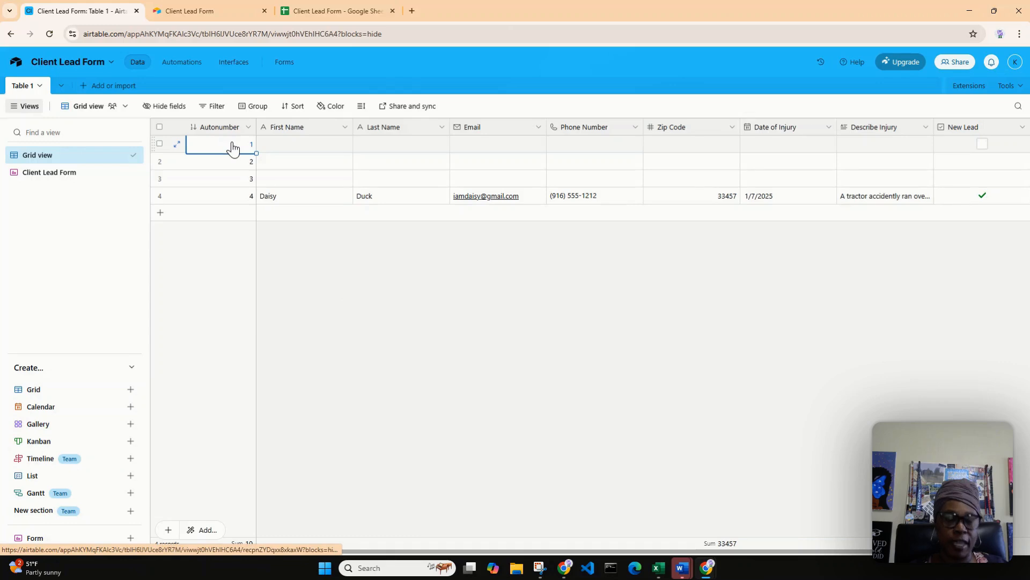
pyautogui.keyDown('shift'); pyautogui.click(226, 179); pyautogui.keyUp('shift')
pyautogui.rightClick(226, 179)
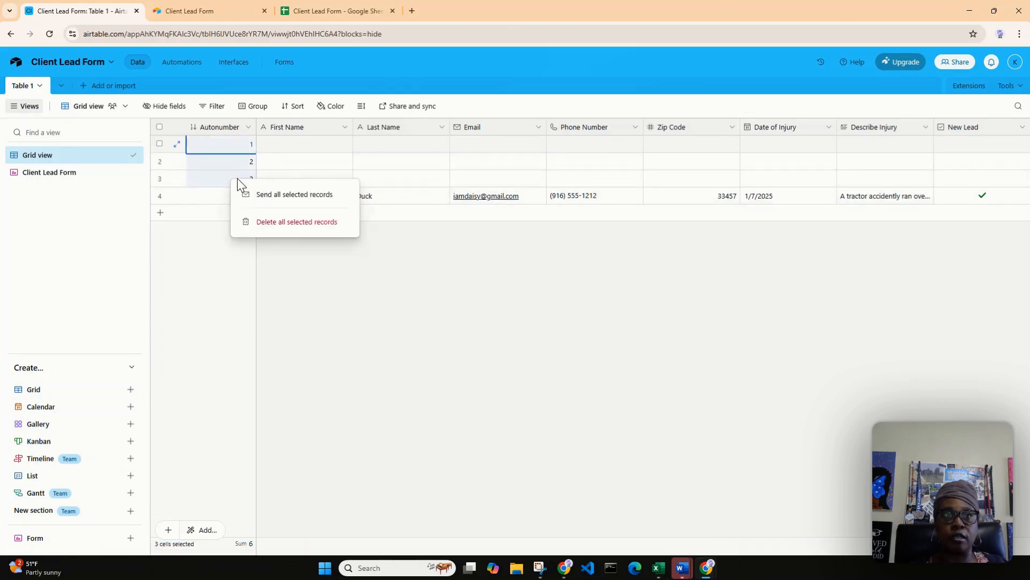
pyautogui.click(292, 229)
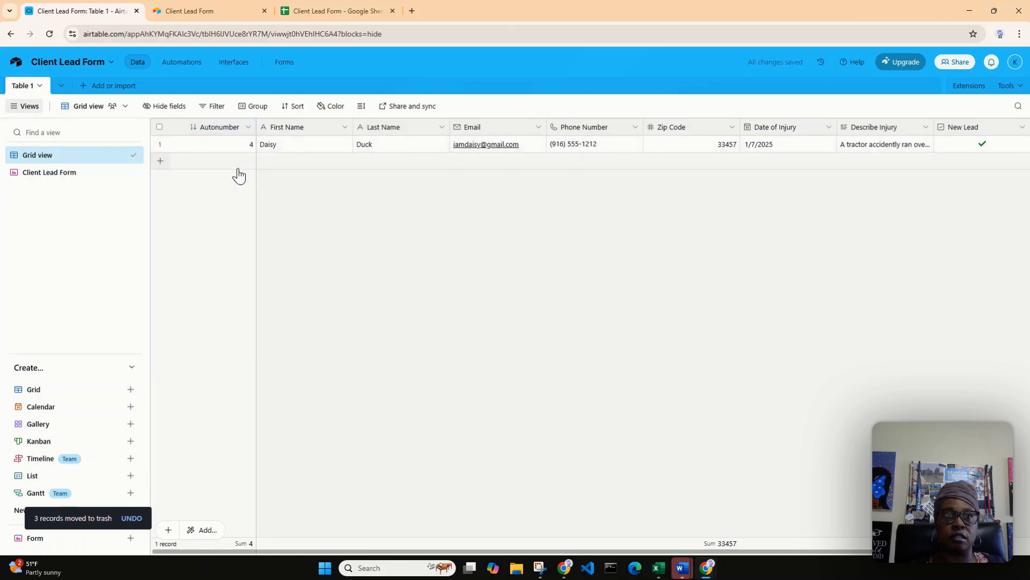
# Expand the remaining client record, check whether its Autonumber value can be edited through the field options, and close the record.
pyautogui.doubleClick(248, 151)
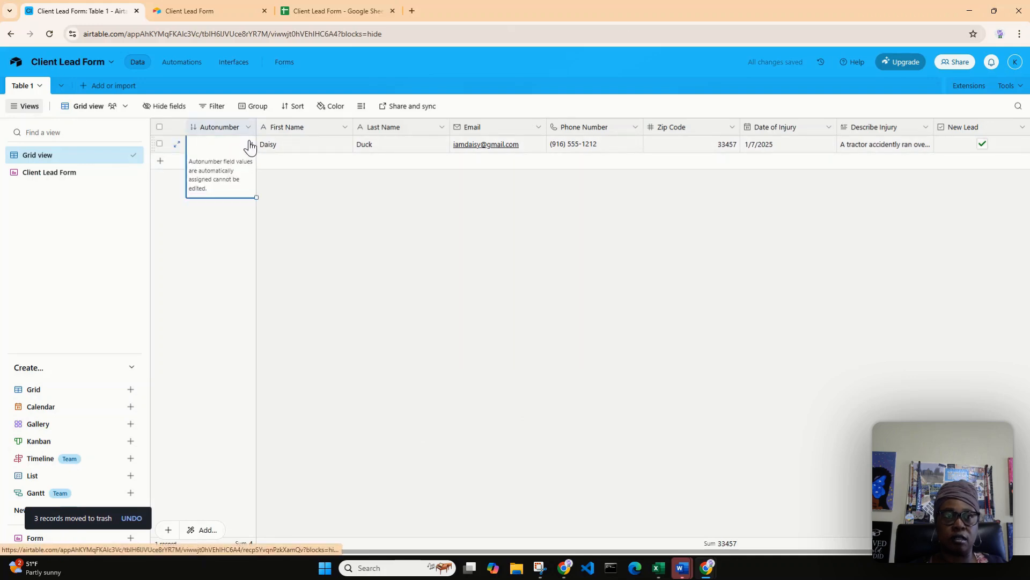
pyautogui.click(253, 152)
pyautogui.click(311, 210)
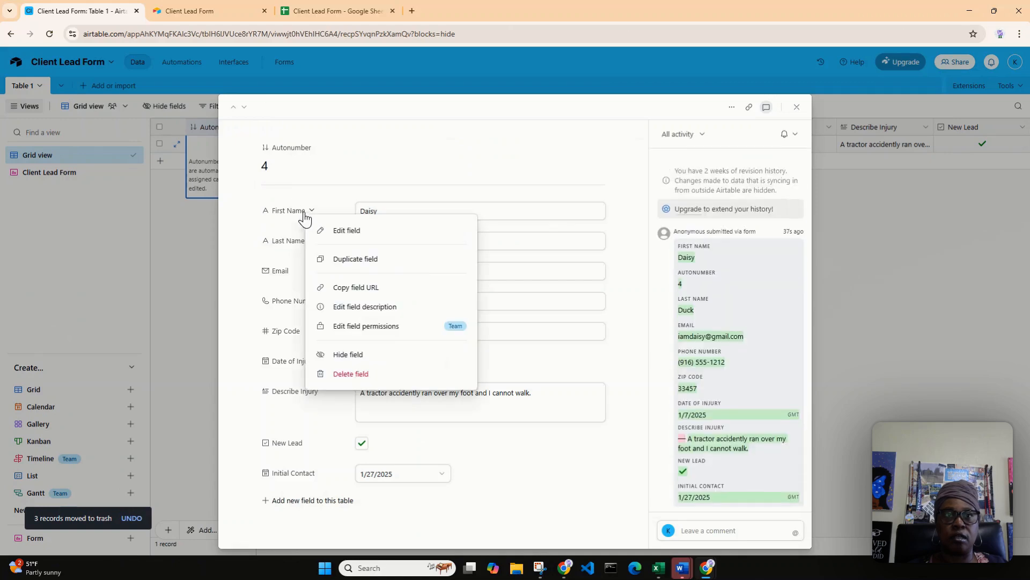
pyautogui.click(270, 166)
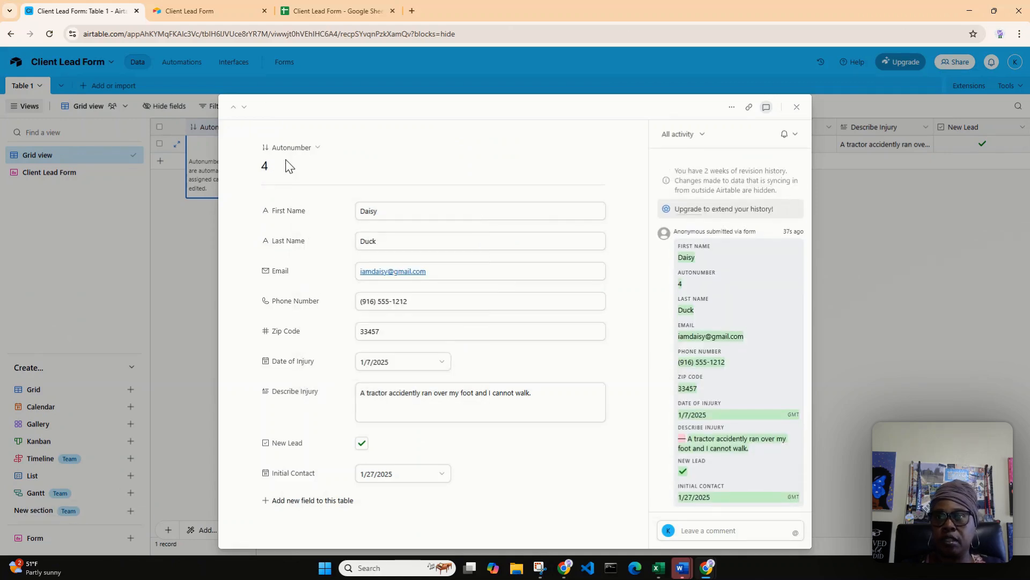
pyautogui.click(317, 149)
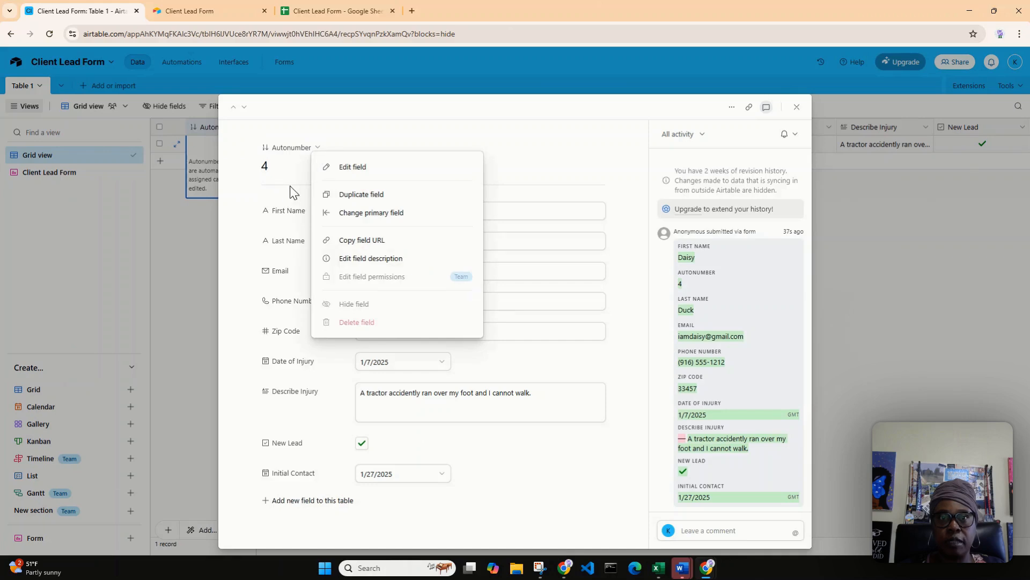
pyautogui.click(279, 170)
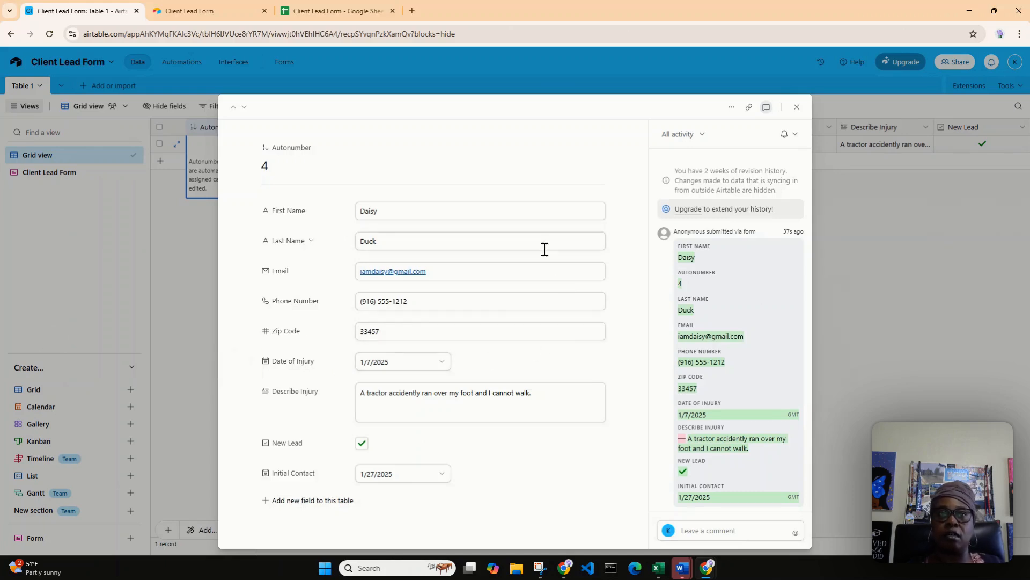
pyautogui.click(796, 107)
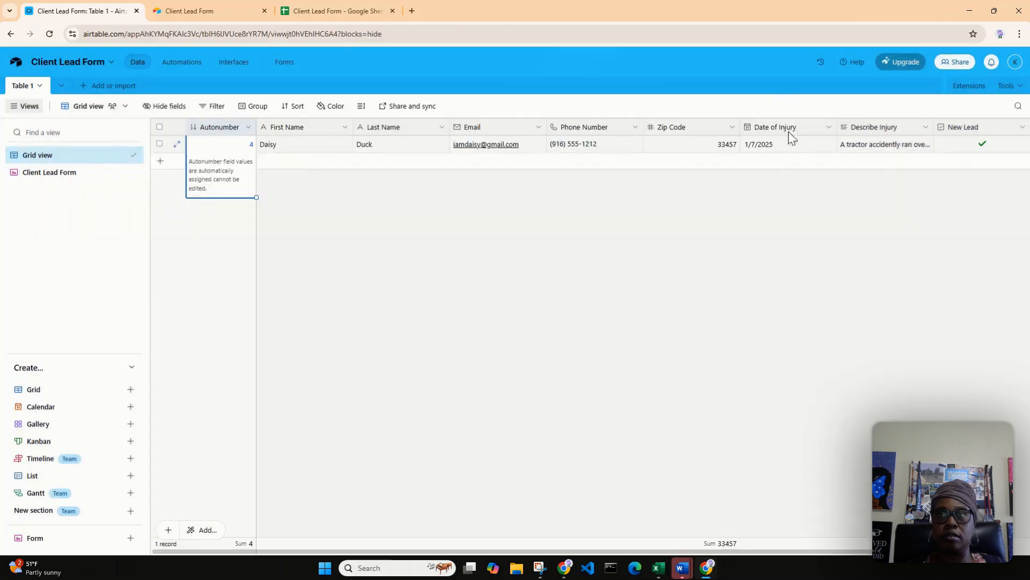
pyautogui.click(304, 229)
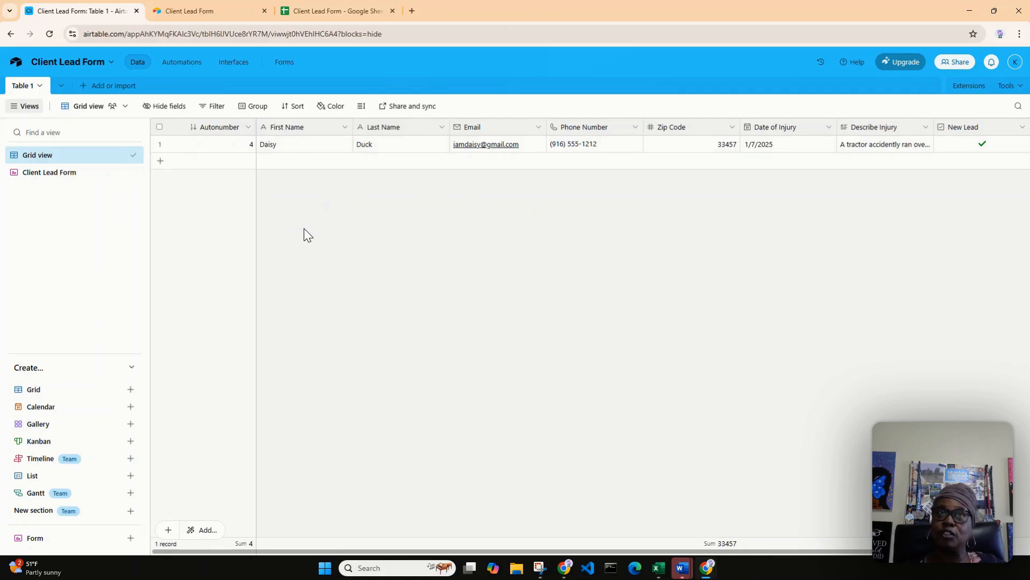
# View the Client Lead Form layout and return to the Grid view.
pyautogui.click(61, 174)
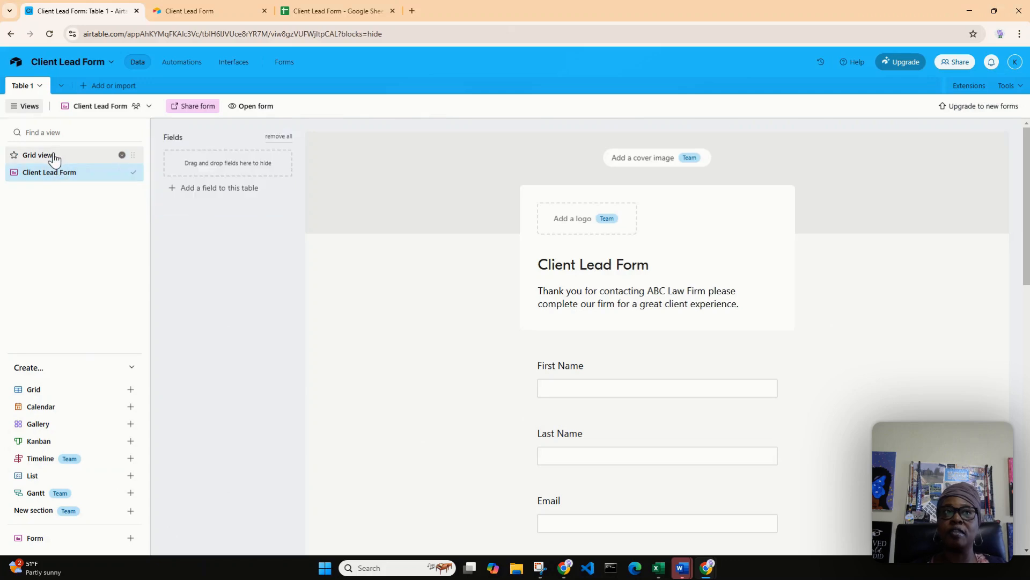
pyautogui.click(50, 156)
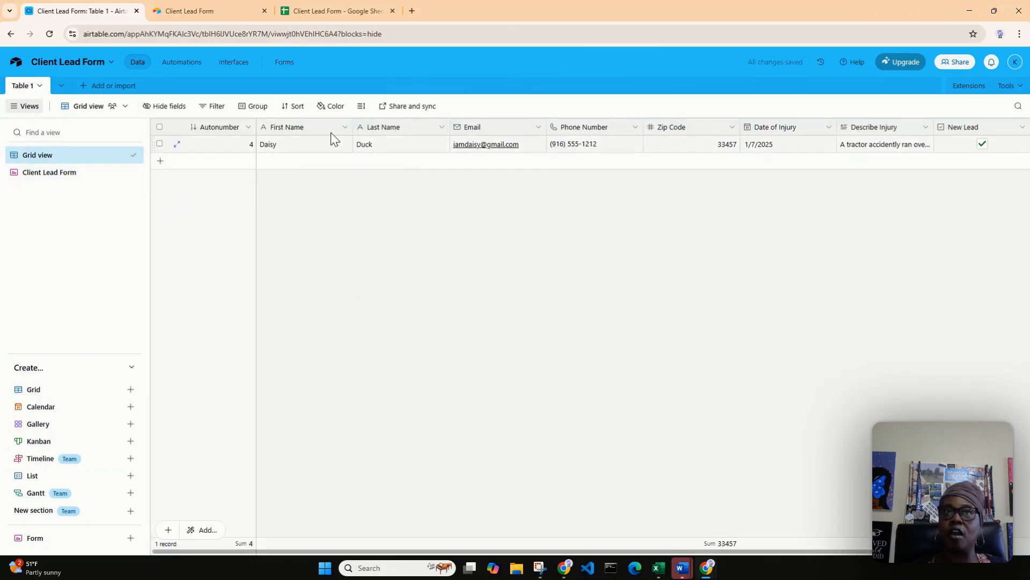